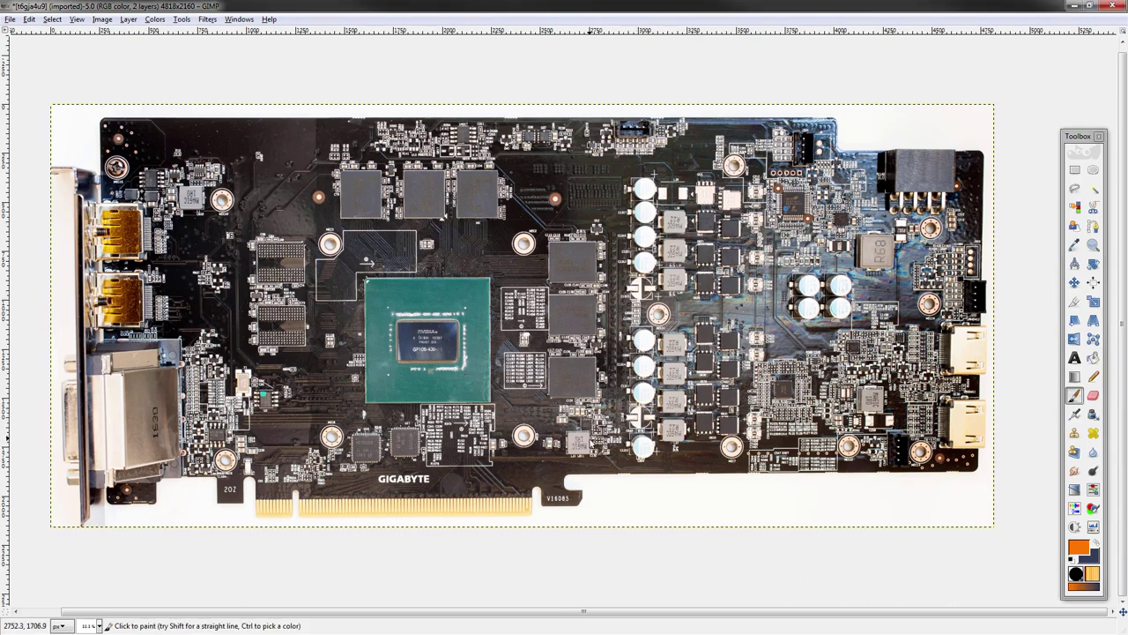
- Circle the inductor circuit below the lowest memory chip and outline the top two power phases with straight brush lines
mouse_move(610, 412)
mouse_down()
mouse_move(568, 405)
mouse_move(617, 409)
mouse_move(562, 426)
mouse_up()
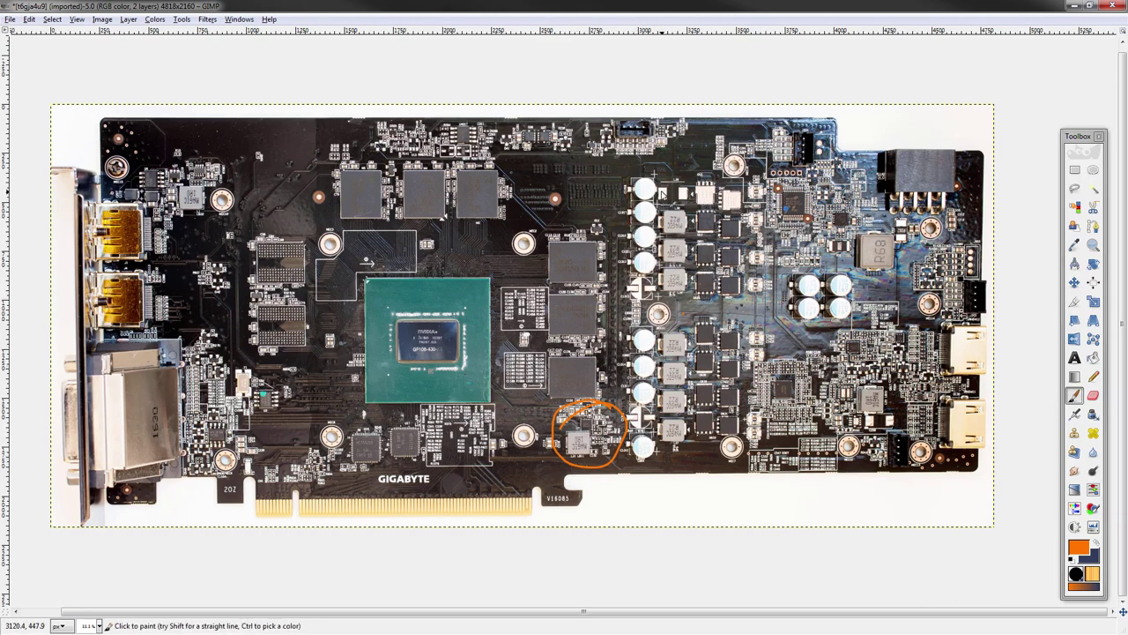
shift+click(661, 237)
shift+click(749, 236)
shift+click(739, 182)
shift+click(658, 174)
mouse_move(730, 247)
mouse_down()
mouse_move(709, 273)
mouse_move(731, 370)
mouse_move(714, 449)
mouse_up()
key(ctrl+z)
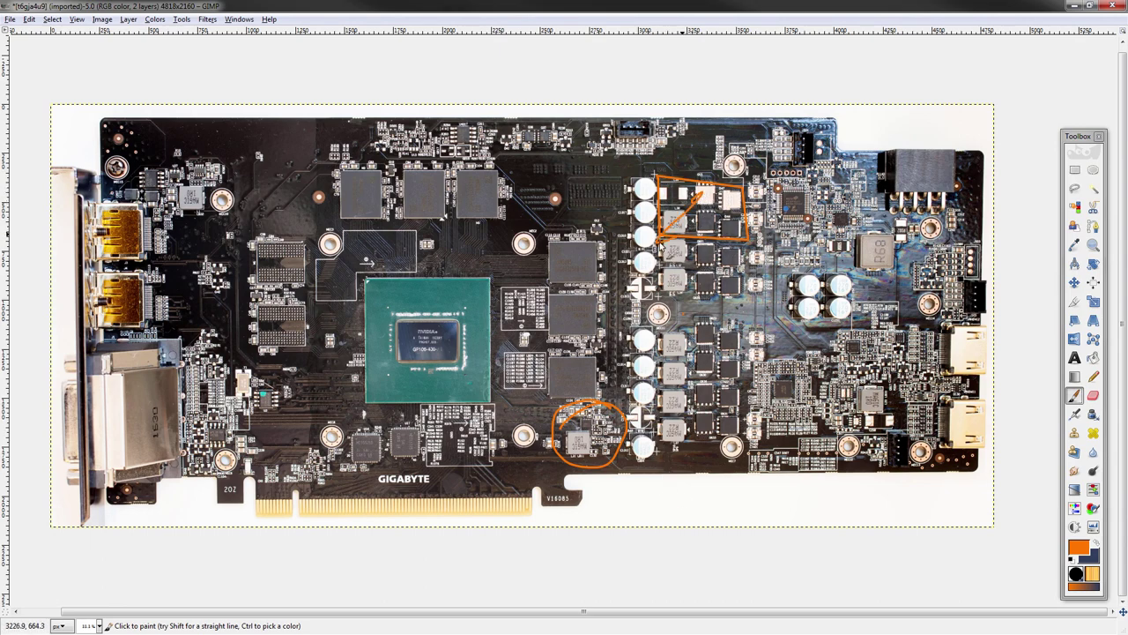
drag(680, 237, 700, 450)
key(ctrl+z)
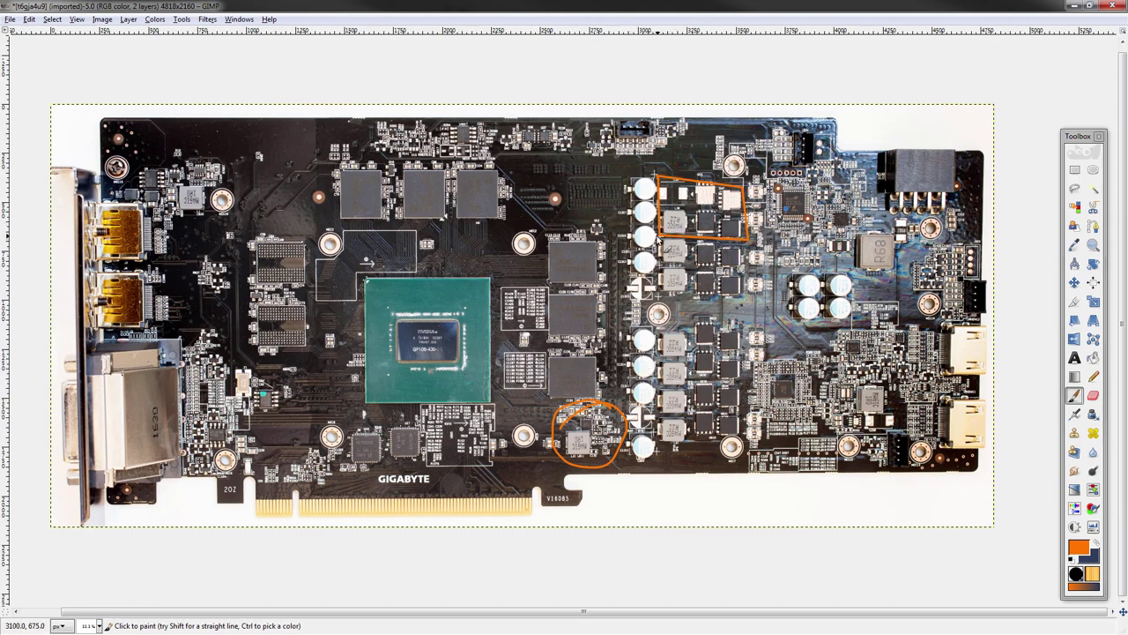
- Outline the remaining power phases below the first box with straight brush lines, closing the shape at that box's lower corner
shift+click(659, 454)
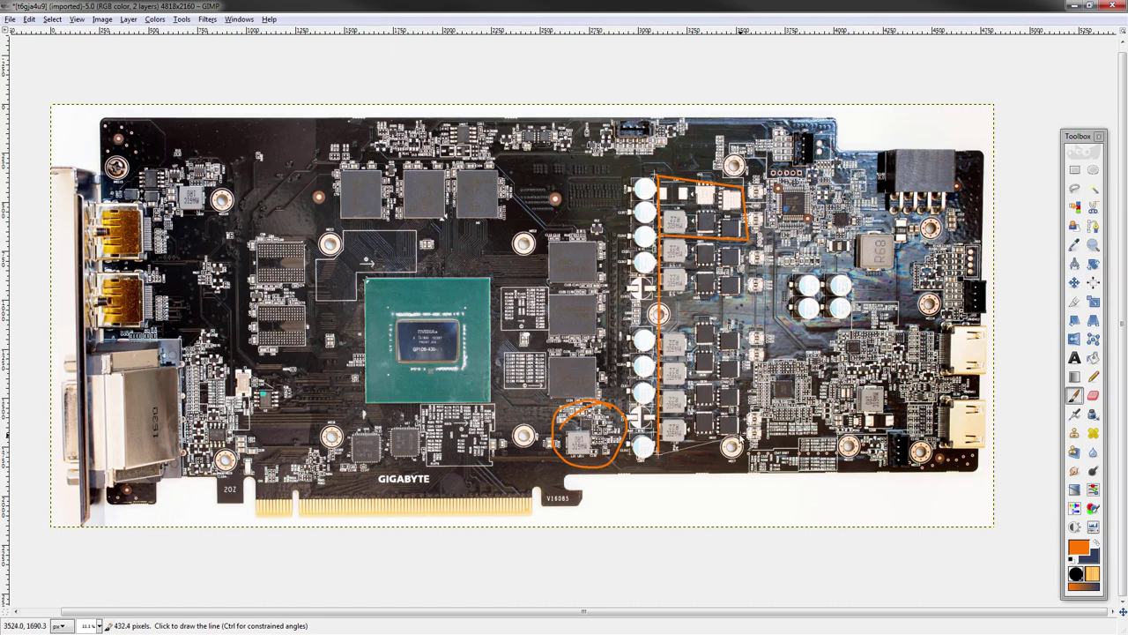
shift+click(750, 425)
shift+click(747, 240)
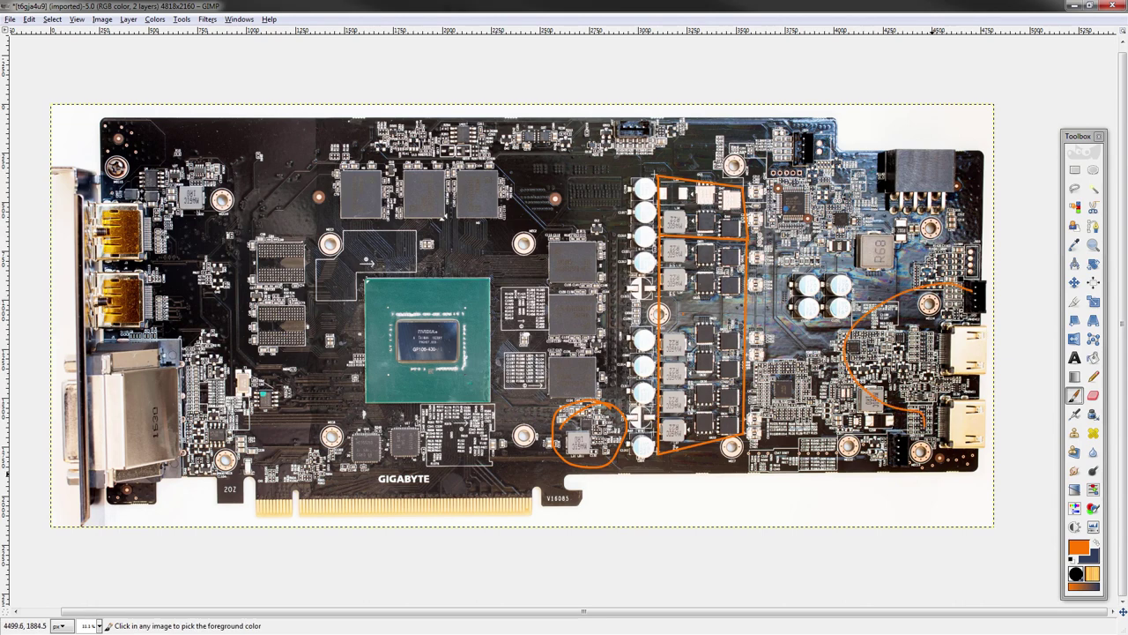
- Cross out the two cream-coloured connectors on the board's right edge and circle the two chips above the GIGABYTE label
mouse_move(967, 292)
mouse_down()
mouse_move(930, 330)
mouse_move(975, 355)
mouse_move(974, 332)
mouse_up()
key(ctrl+z)
drag(976, 425, 961, 403)
drag(956, 424, 978, 403)
mouse_move(418, 423)
mouse_down()
mouse_move(363, 439)
mouse_move(429, 433)
mouse_move(431, 446)
mouse_up()
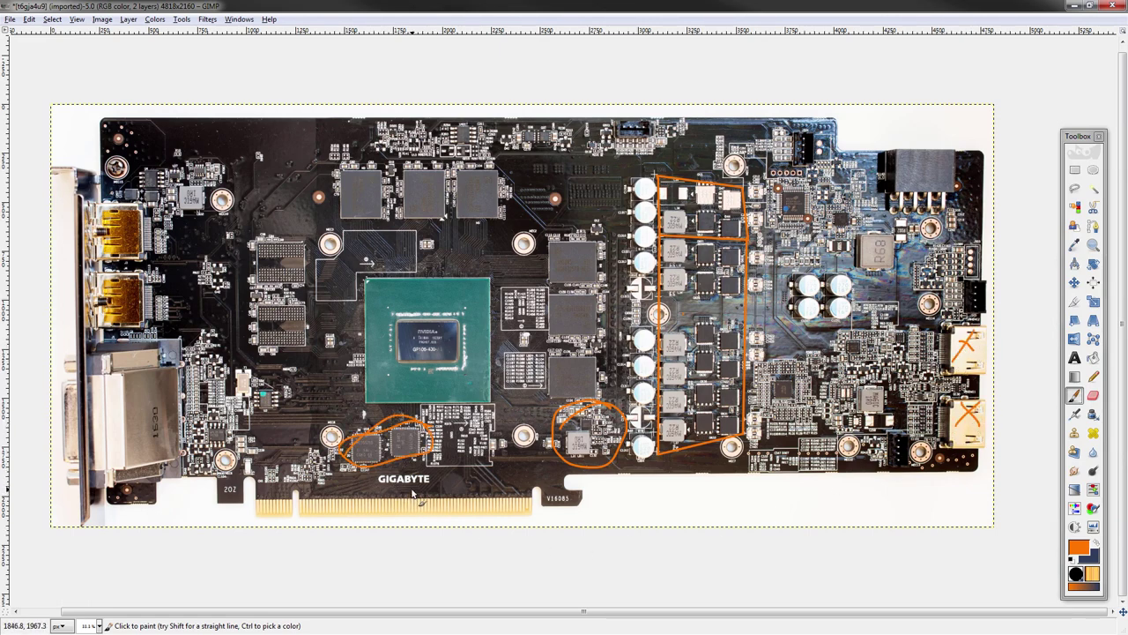
mouse_move(975, 348)
mouse_down()
mouse_move(960, 356)
mouse_move(973, 378)
mouse_up()
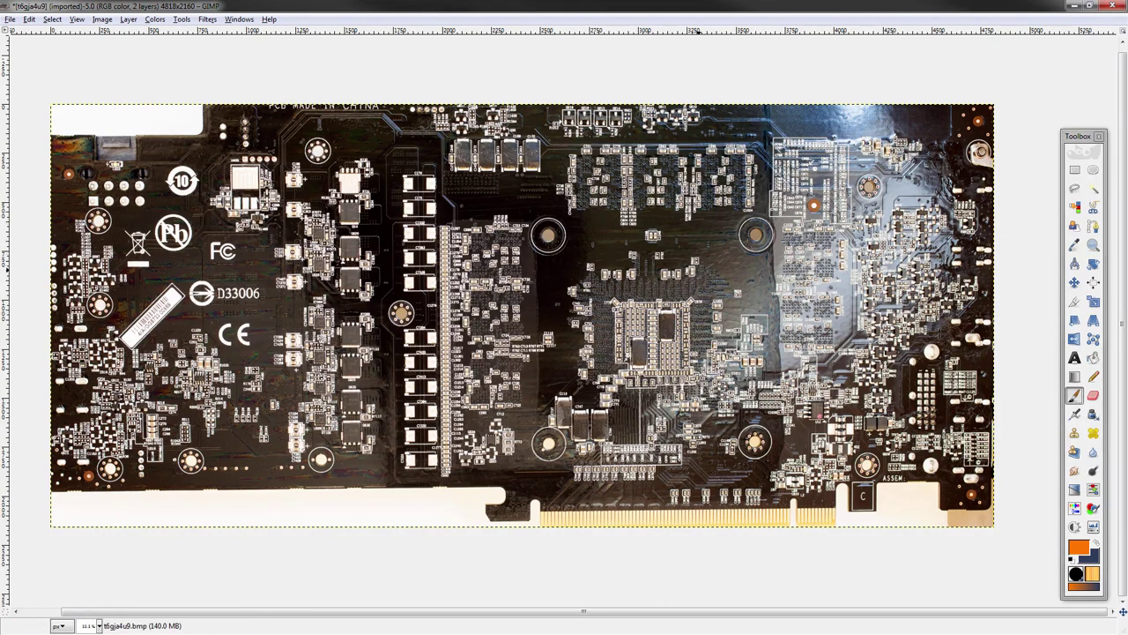
- Select the layer above the current one to paint on the photo of the board's back
key(Page_Up)
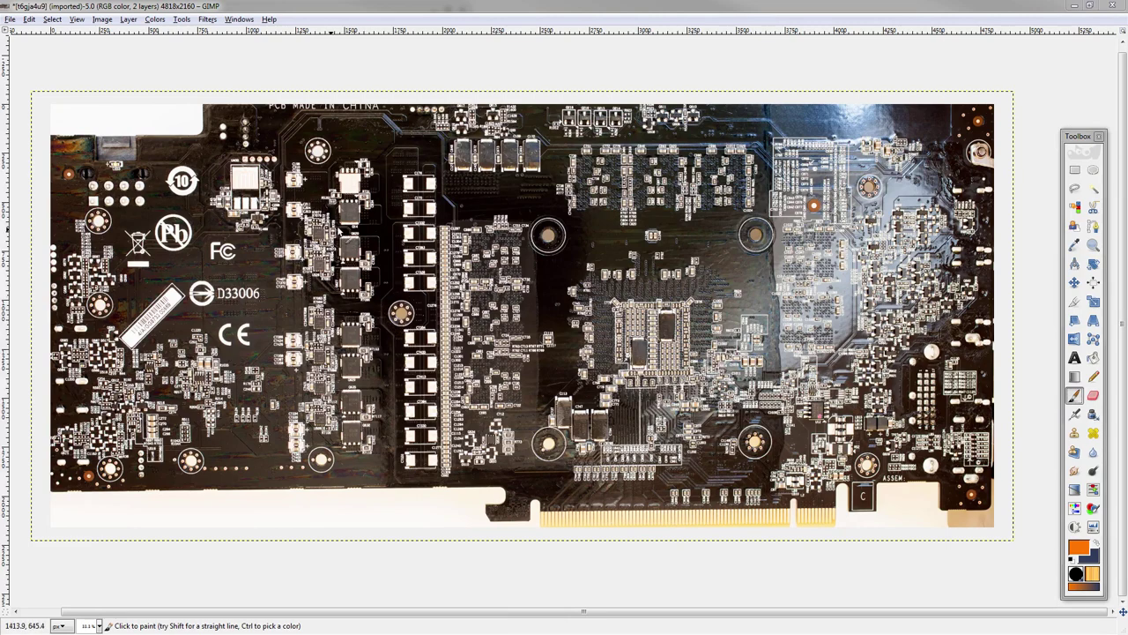
drag(408, 268, 402, 280)
key(ctrl+z)
middle_drag(396, 295, 416, 310)
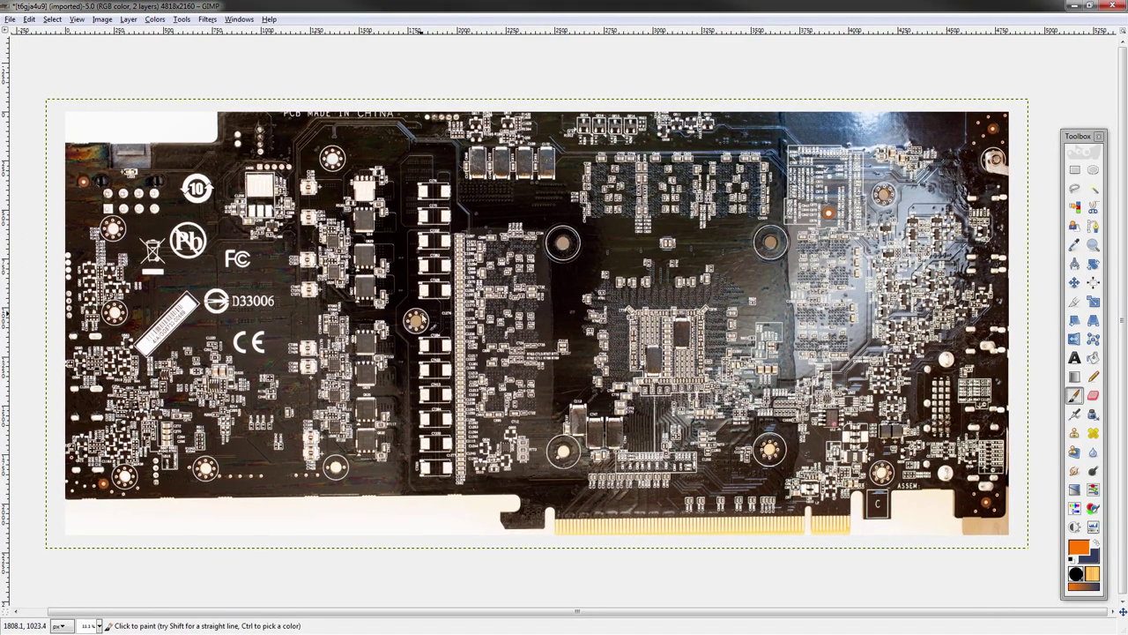
ctrl+scroll(388, 294, down, 2)
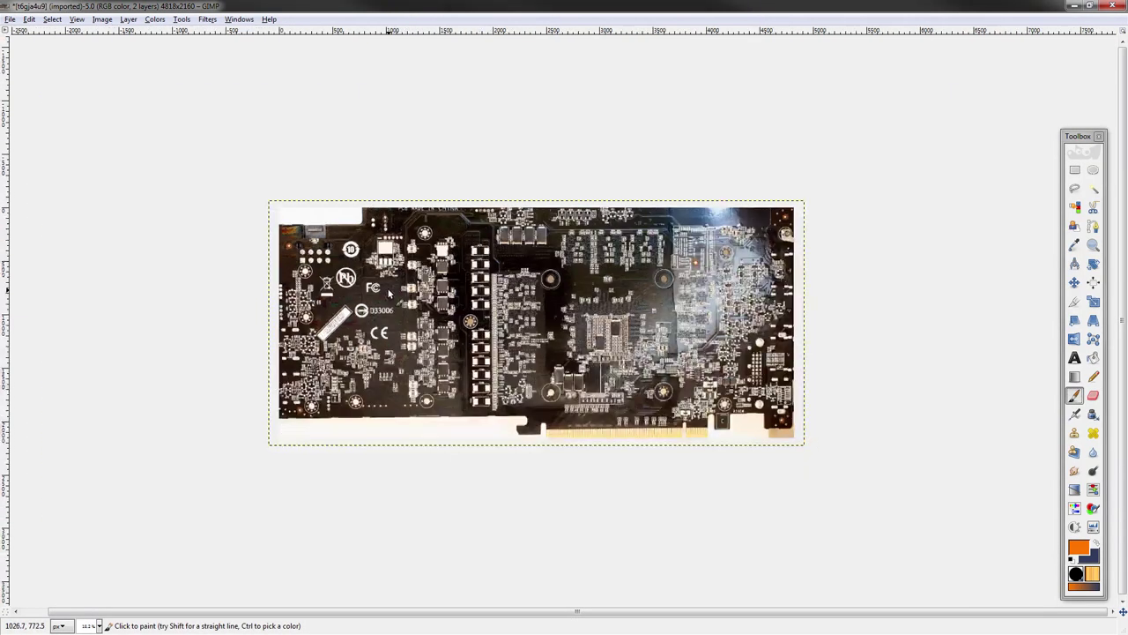
ctrl+scroll(387, 294, up, 4)
ctrl+scroll(389, 294, up, 1)
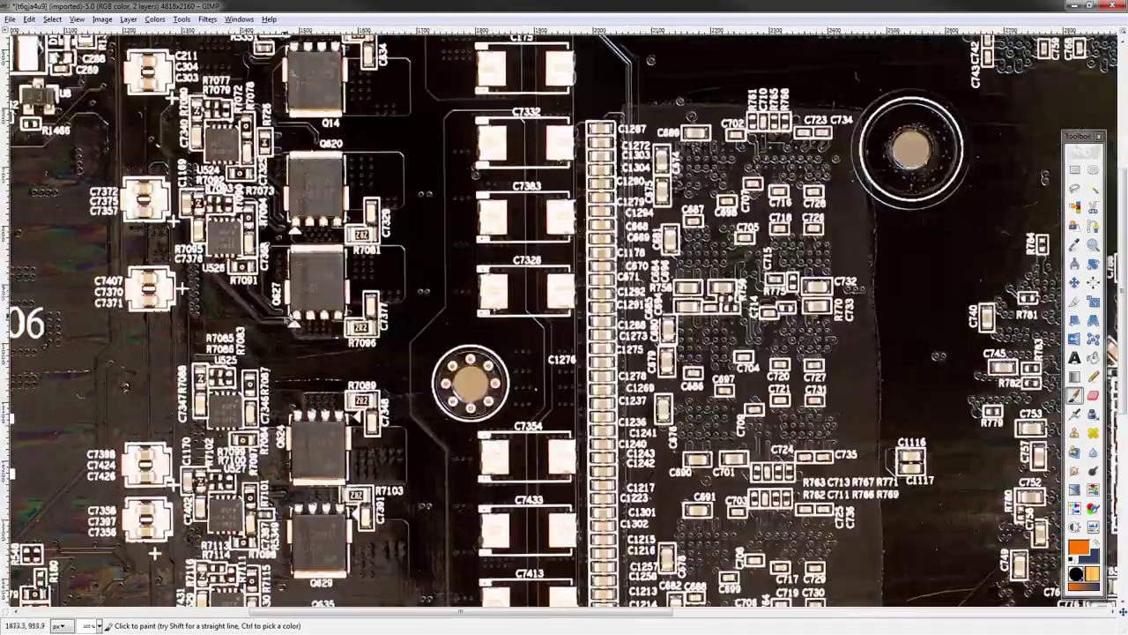
- Paint a stroke across each of the back-side MOSFETs Q14, Q620, Q627, Q624, Q629, Q635 and Q632
scroll(437, 298, left, 3)
middle_drag(484, 304, 456, 415)
drag(473, 175, 489, 185)
drag(462, 254, 499, 291)
middle_drag(521, 429, 510, 233)
drag(461, 325, 494, 354)
drag(455, 416, 487, 445)
drag(457, 516, 486, 540)
middle_drag(492, 502, 493, 412)
scroll(483, 528, down, 6)
drag(451, 286, 485, 319)
- Paint a stroke across each of the six small driver chips beside the marked MOSFETs and circle MOSFET Q14
scroll(482, 264, up, 8)
scroll(482, 207, up, 4)
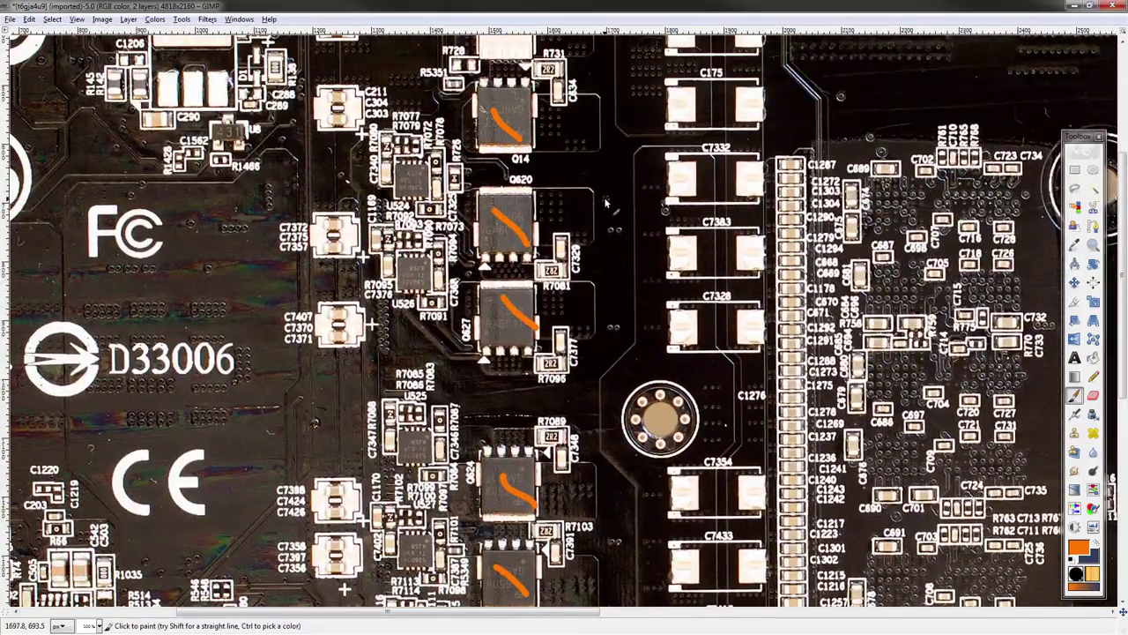
shift+scroll(526, 326, left, 3)
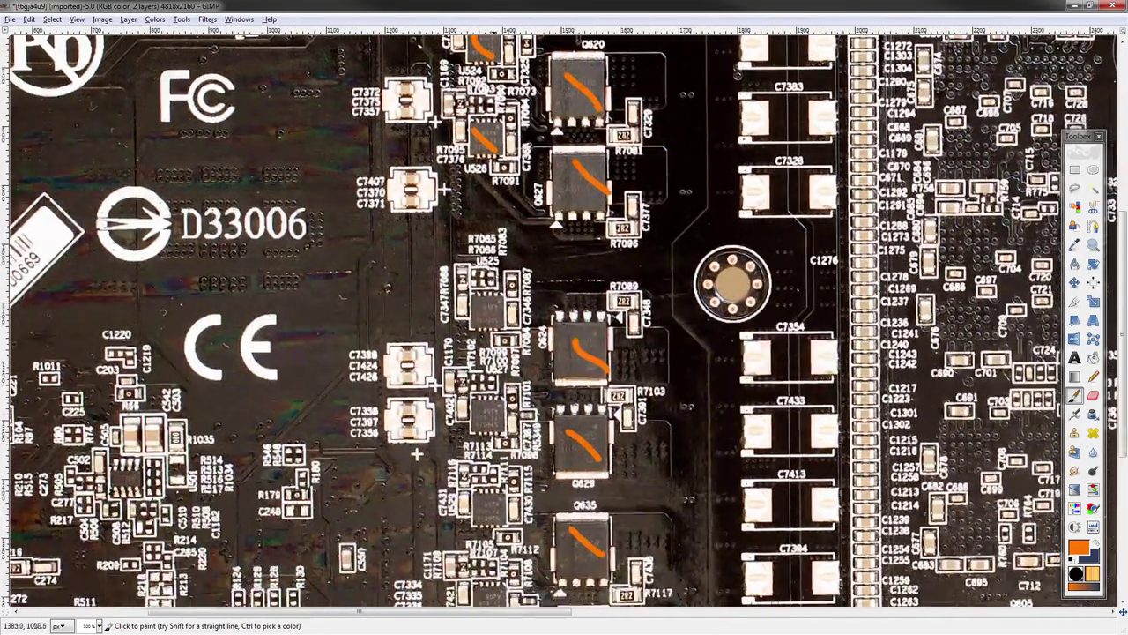
scroll(507, 460, down, 5)
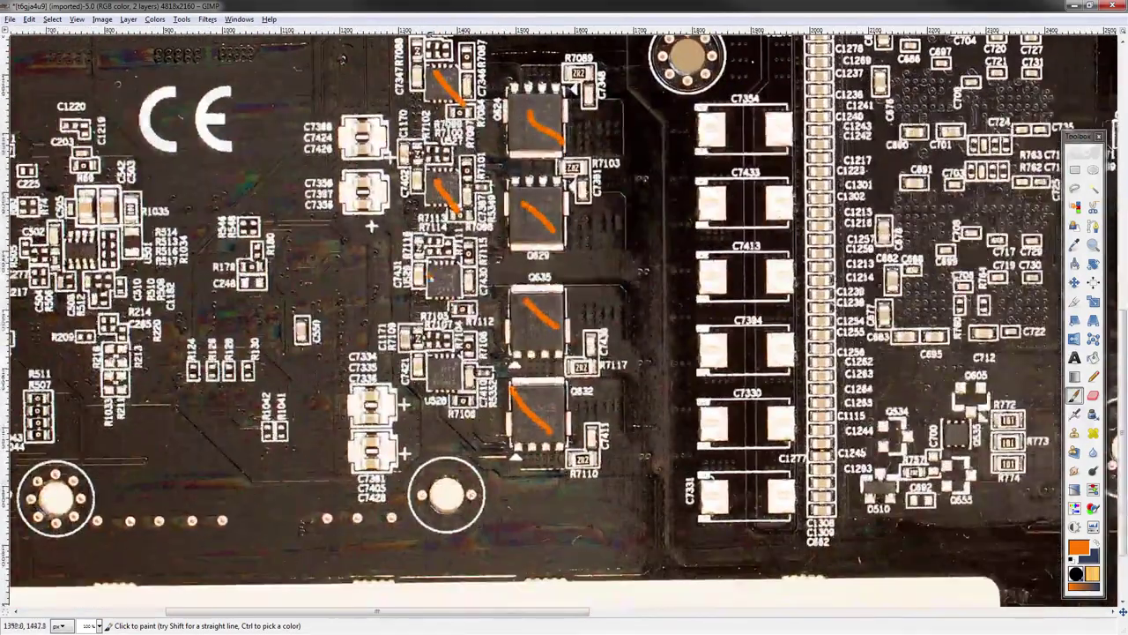
scroll(469, 464, up, 2)
scroll(467, 465, up, 9)
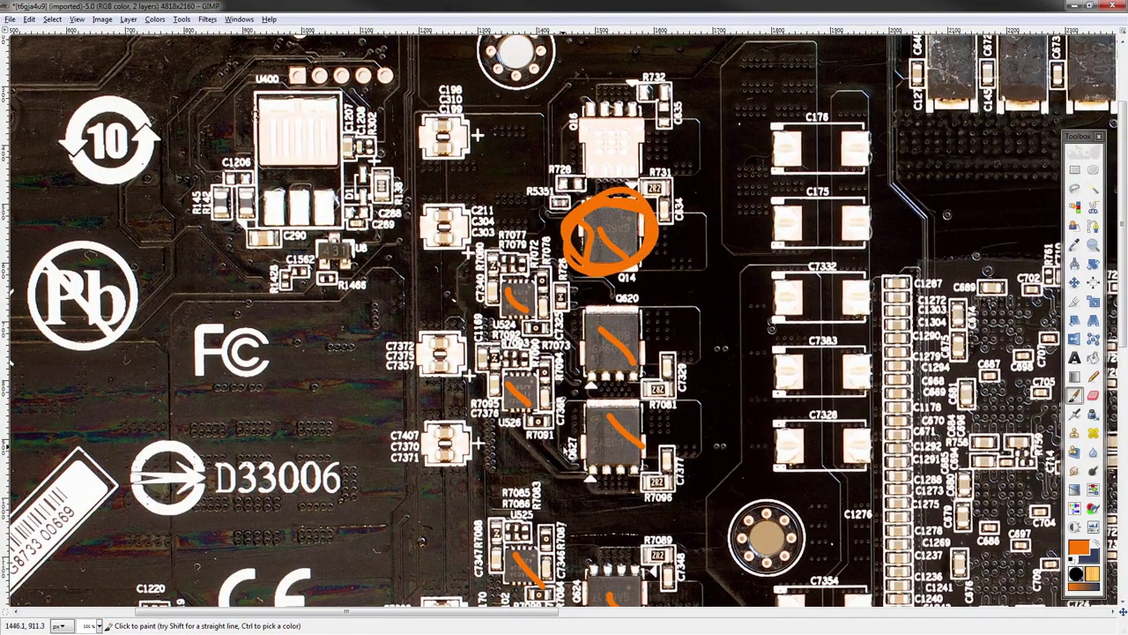
- Reinforce the orange circle around MOSFET Q14
scroll(536, 380, down, 7)
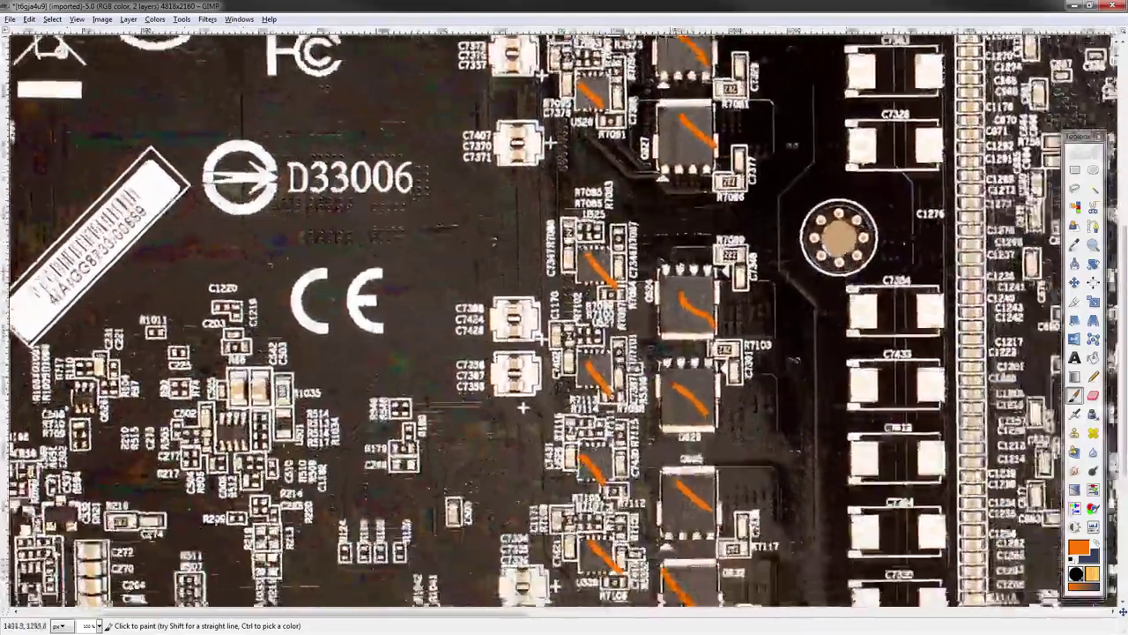
middle_drag(577, 333, 554, 490)
scroll(534, 339, down, 2)
scroll(556, 291, up, 3)
scroll(582, 247, down, 1)
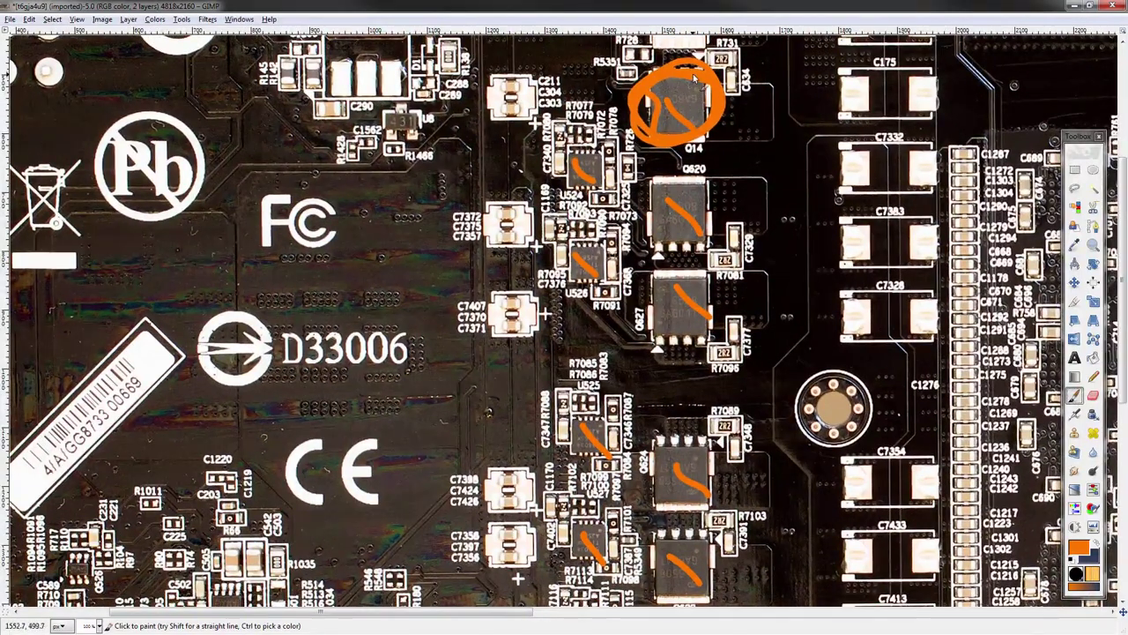
mouse_move(669, 76)
mouse_down()
mouse_move(721, 97)
mouse_move(667, 146)
mouse_up()
middle_drag(658, 123, 664, 194)
scroll(664, 194, up, 3)
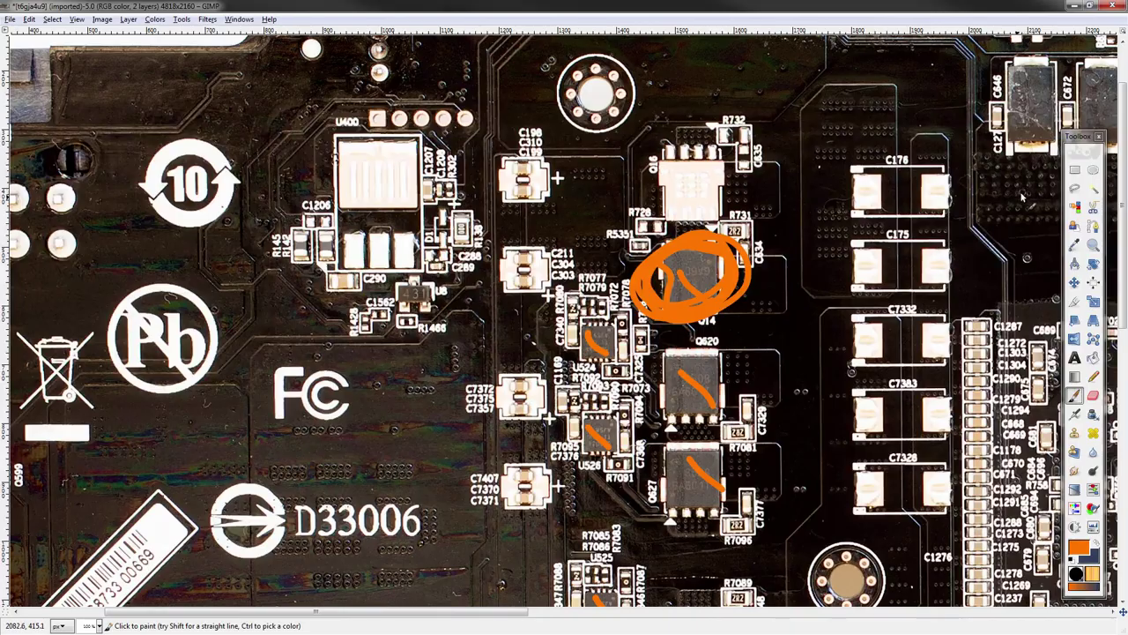
- Handwrite "6+1" beside the marked MOSFETs Q620 and Q627 on the board's back
mouse_move(667, 315)
middle_down()
mouse_move(619, 257)
mouse_move(631, 326)
mouse_move(562, 223)
middle_up()
mouse_move(666, 314)
mouse_down()
mouse_move(655, 337)
mouse_move(667, 385)
mouse_up()
drag(689, 347, 731, 339)
mouse_move(707, 327)
mouse_down()
mouse_move(712, 356)
mouse_move(760, 351)
mouse_up()
middle_drag(720, 536, 687, 478)
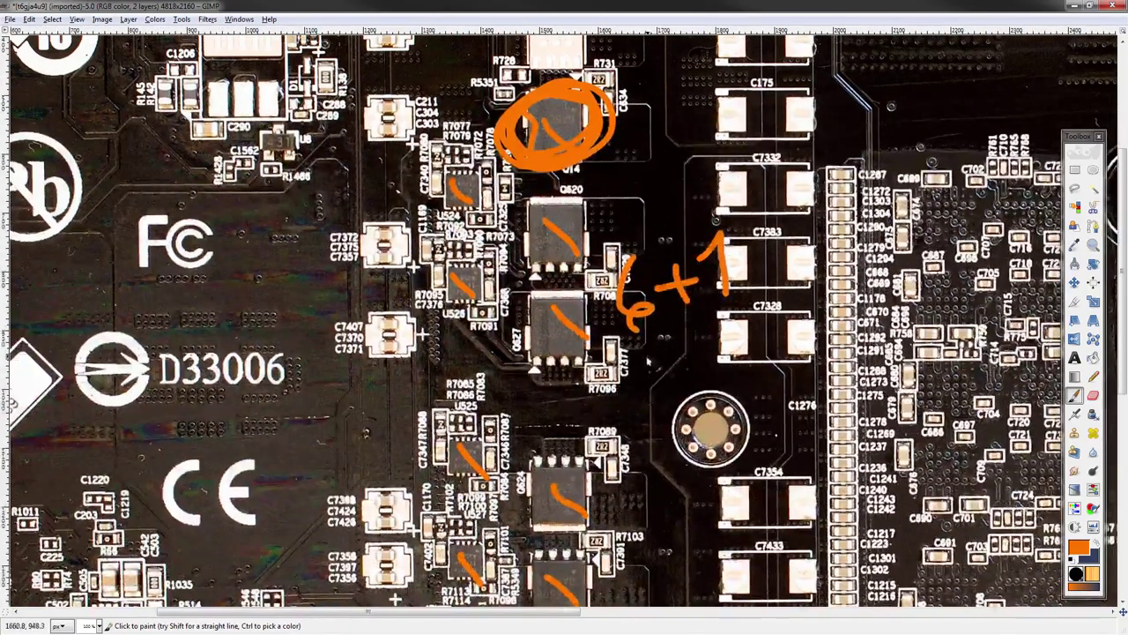
drag(631, 359, 652, 413)
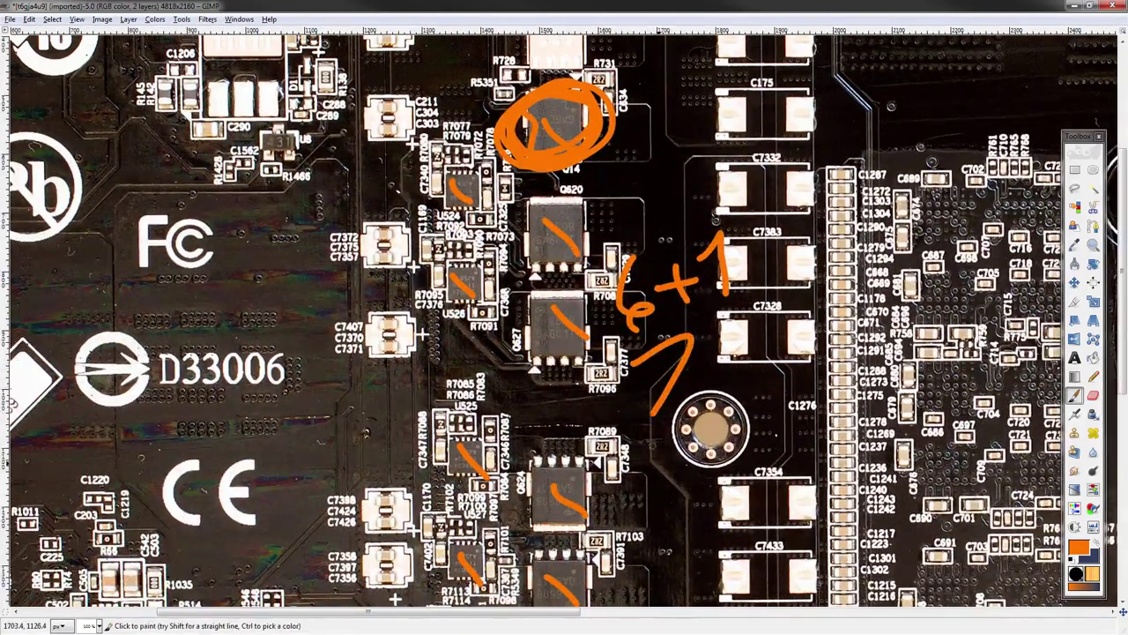
key(ctrl+z)
middle_drag(599, 206, 627, 345)
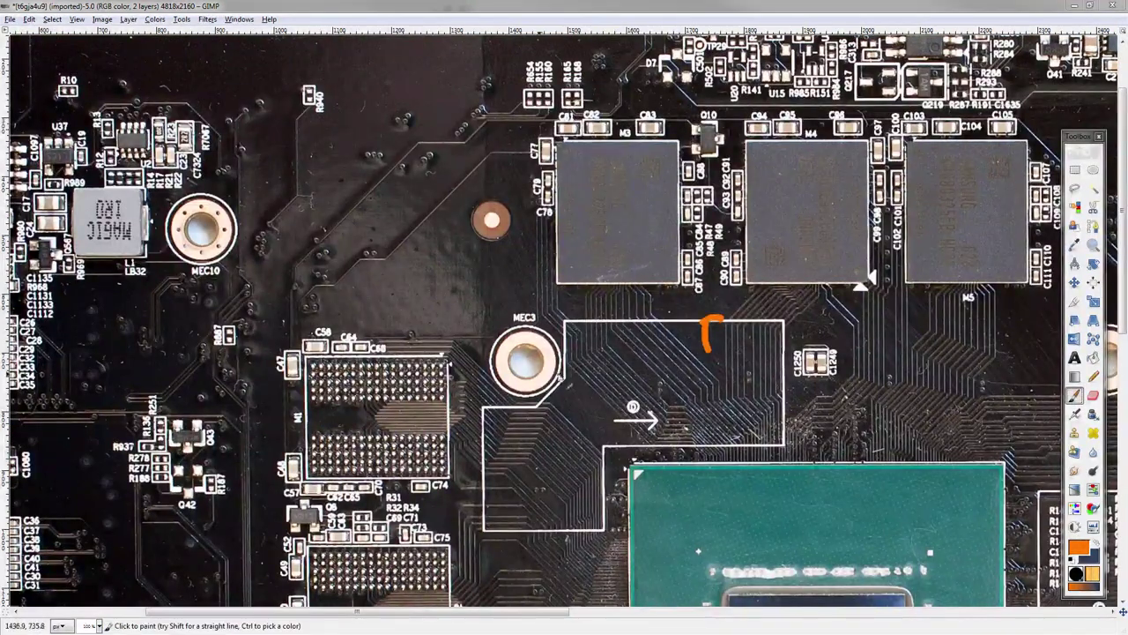
- Handwrite "Mem" inside the upper outlined box of power phases on the board's front
mouse_move(660, 287)
mouse_down()
mouse_move(602, 322)
mouse_move(676, 356)
mouse_up()
key(ctrl+z)
mouse_move(736, 384)
middle_down()
mouse_move(343, 460)
mouse_move(382, 456)
middle_up()
middle_drag(792, 317, 489, 327)
middle_drag(687, 437, 291, 374)
middle_drag(579, 358, 556, 314)
ctrl+scroll(544, 392, down, 1)
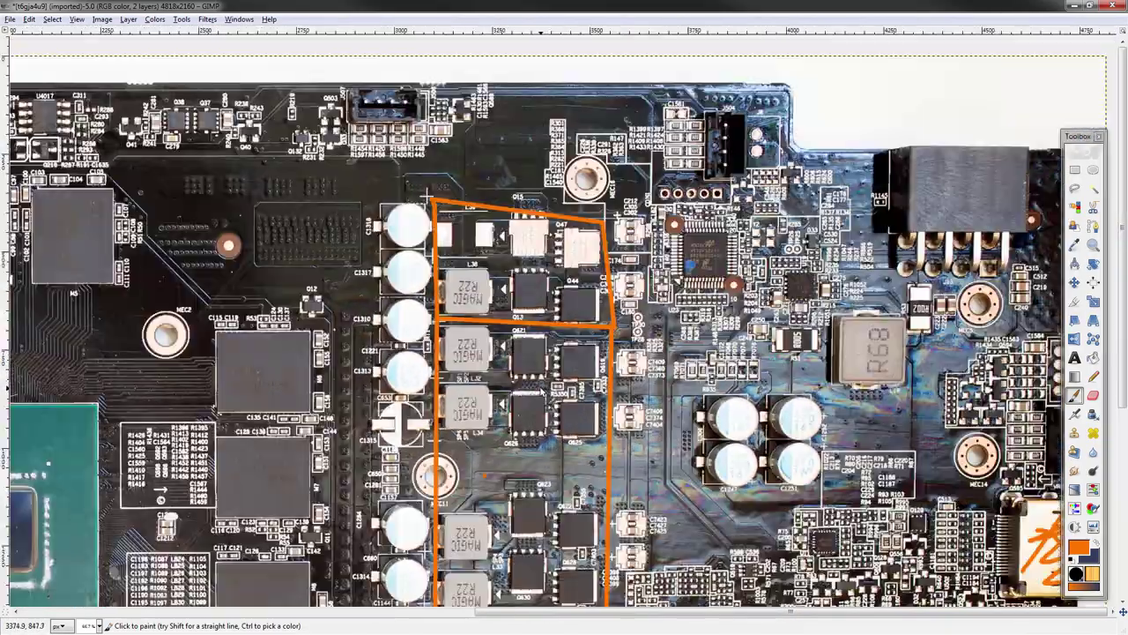
scroll(605, 350, down, 2)
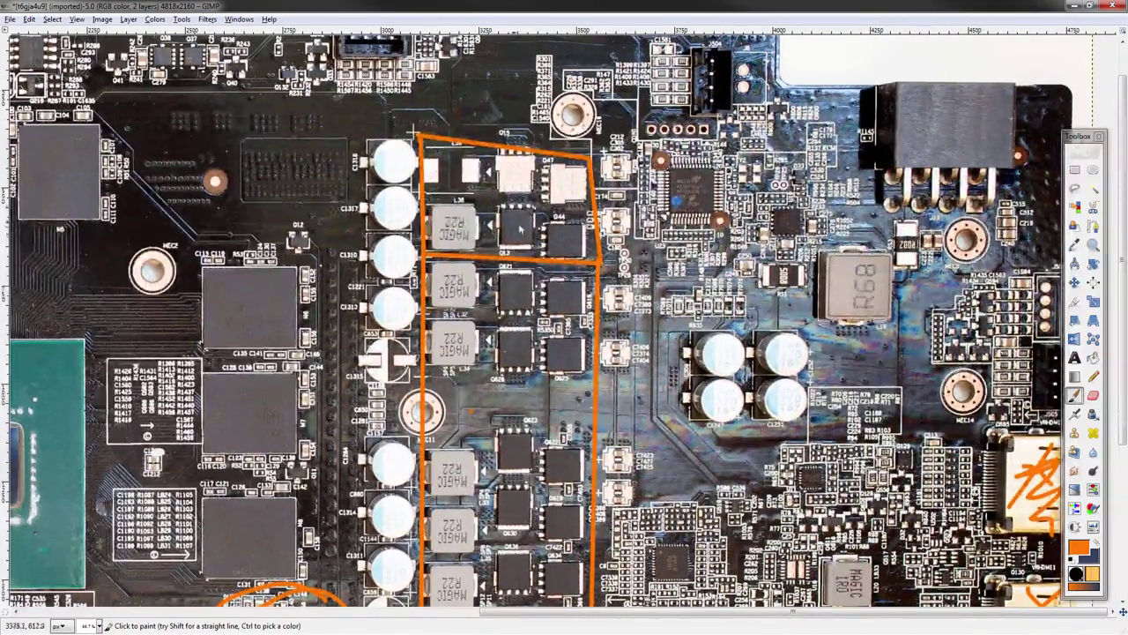
mouse_move(443, 180)
mouse_down()
mouse_move(454, 163)
mouse_move(510, 186)
mouse_up()
- Draw an arrow to the small controller chip below the four capacitors and label it "UP166?" with extra characters underneath
middle_drag(611, 261, 478, 142)
mouse_move(653, 368)
mouse_down()
mouse_move(704, 351)
mouse_move(663, 363)
mouse_up()
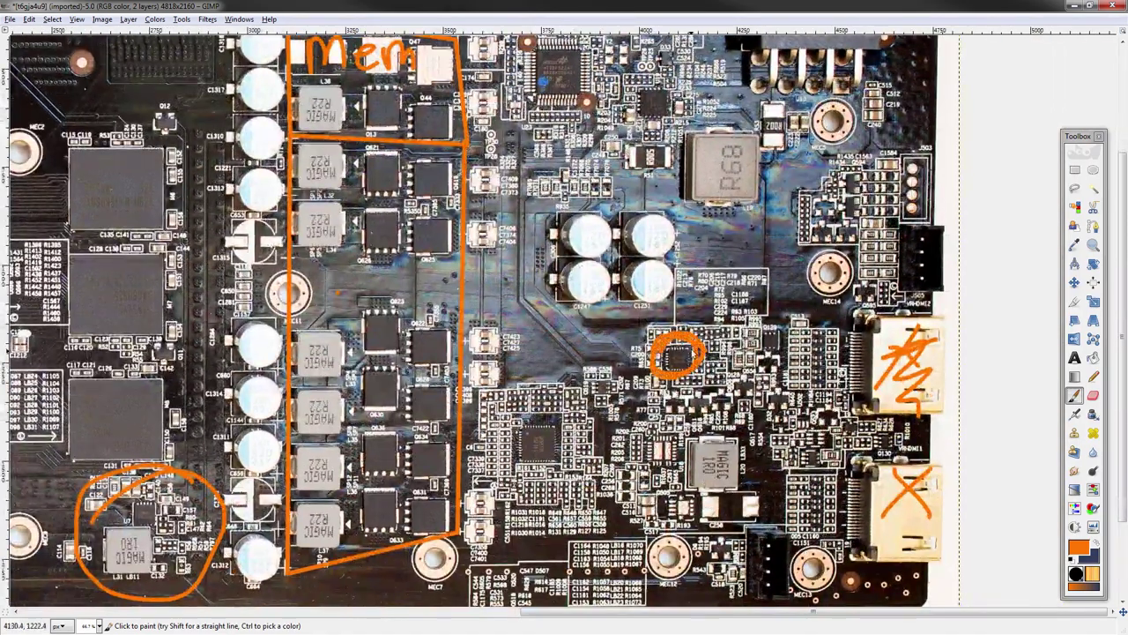
key(ctrl+z)
mouse_move(712, 312)
mouse_down()
mouse_move(692, 348)
mouse_move(708, 340)
mouse_up()
mouse_move(730, 284)
mouse_down()
mouse_move(750, 284)
mouse_move(758, 319)
mouse_move(763, 300)
mouse_up()
mouse_move(793, 286)
mouse_down()
mouse_move(798, 305)
mouse_move(821, 310)
mouse_move(883, 275)
mouse_move(878, 295)
mouse_up()
click(879, 306)
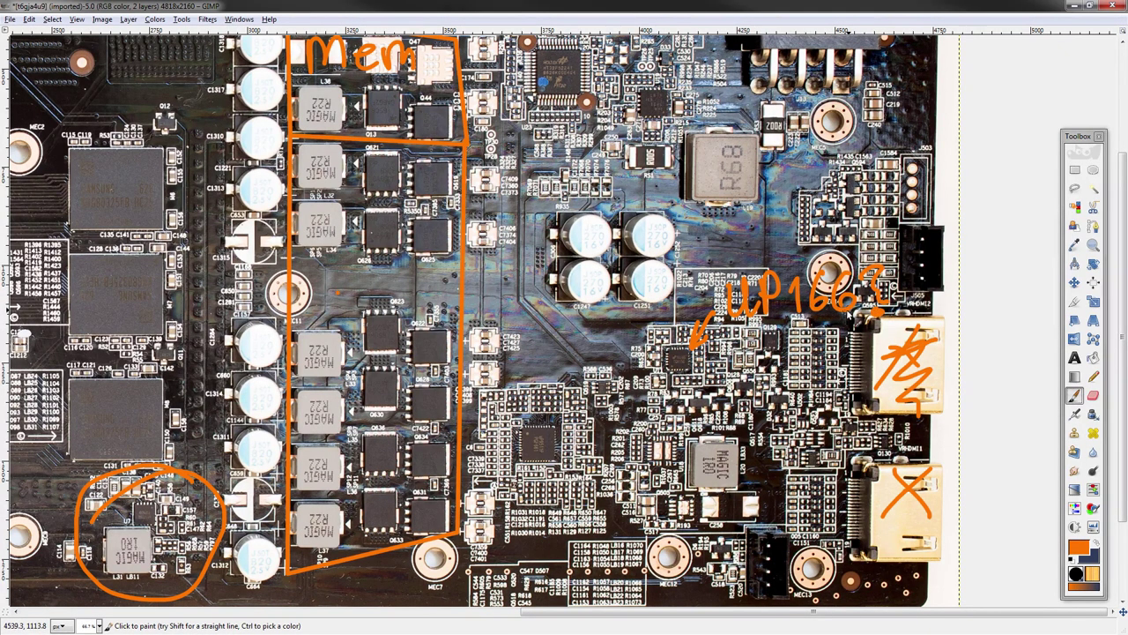
drag(863, 330, 852, 400)
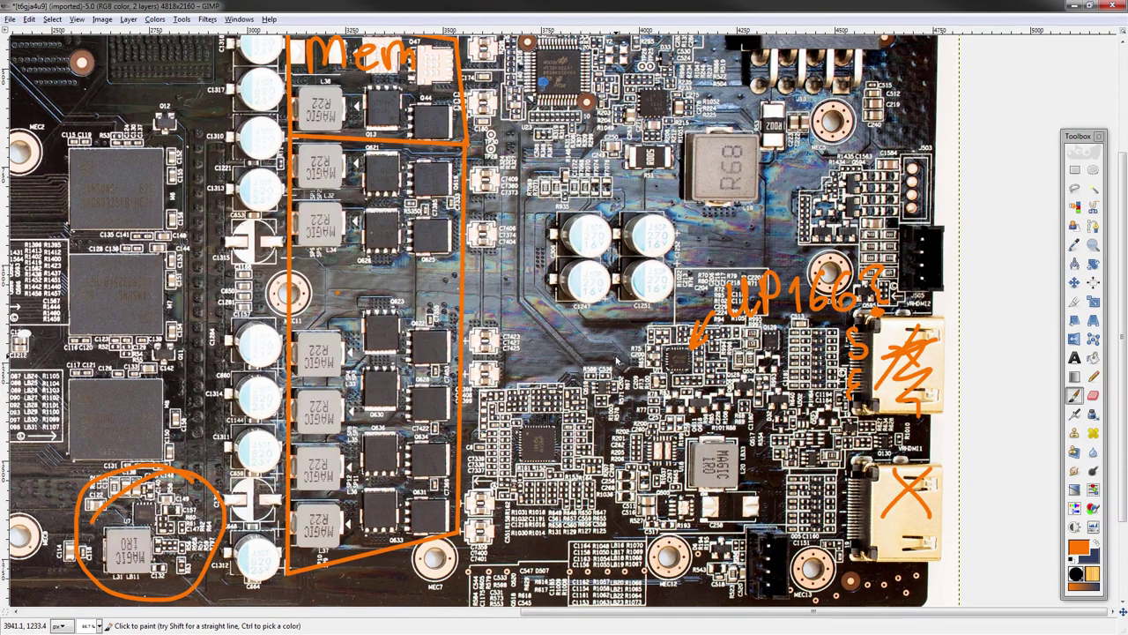
mouse_move(689, 347)
mouse_down()
mouse_move(663, 353)
mouse_move(687, 344)
mouse_up()
key(ctrl+z)
ctrl+scroll(720, 370, up, 5)
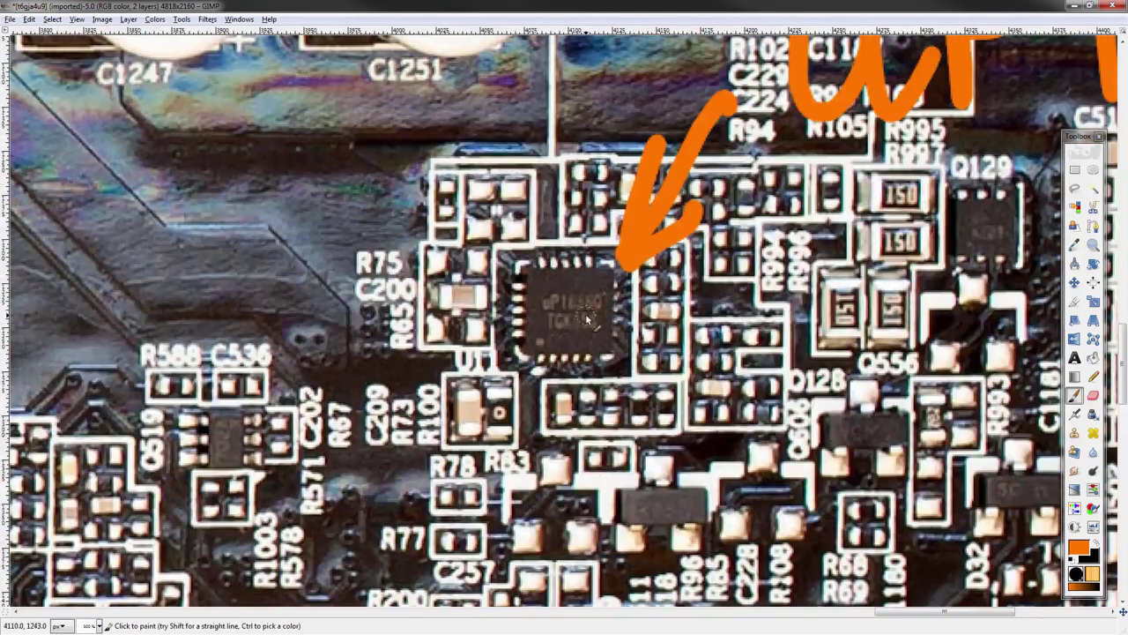
ctrl+scroll(583, 319, up, 3)
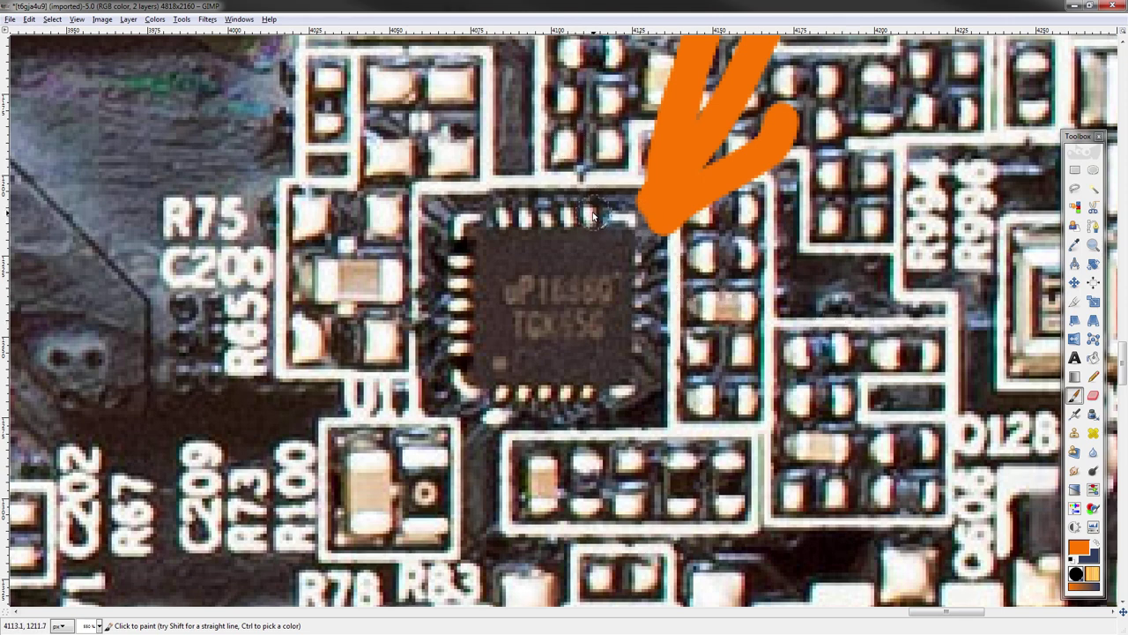
click(495, 362)
click(591, 221)
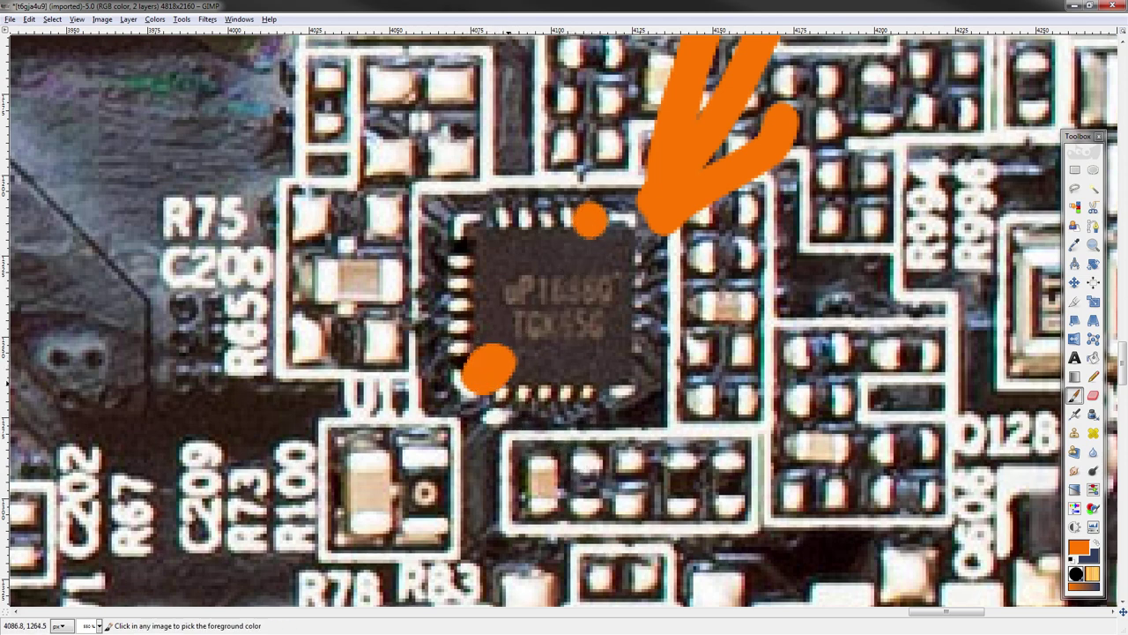
key(ctrl+z)
key(ctrl+z)
- Draw an arrow at the controller chip's lower-left corner mark and paint a dot over the rightmost pin on its top edge
drag(503, 387, 536, 451)
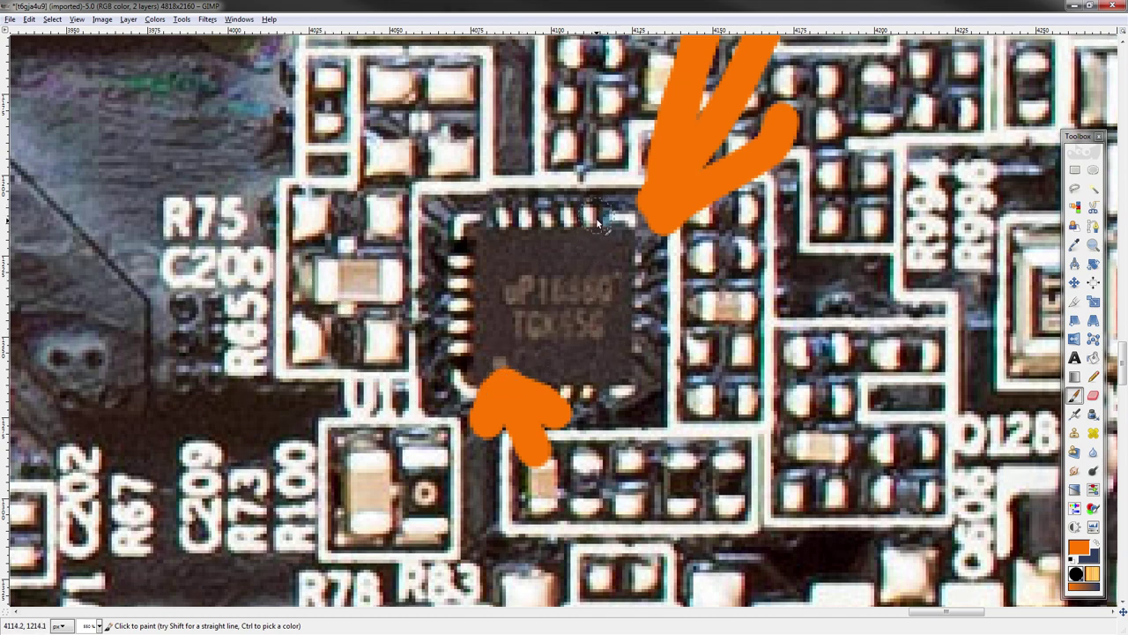
mouse_move(596, 222)
mouse_down()
mouse_move(597, 204)
mouse_move(599, 250)
mouse_up()
scroll(592, 298, up, 3)
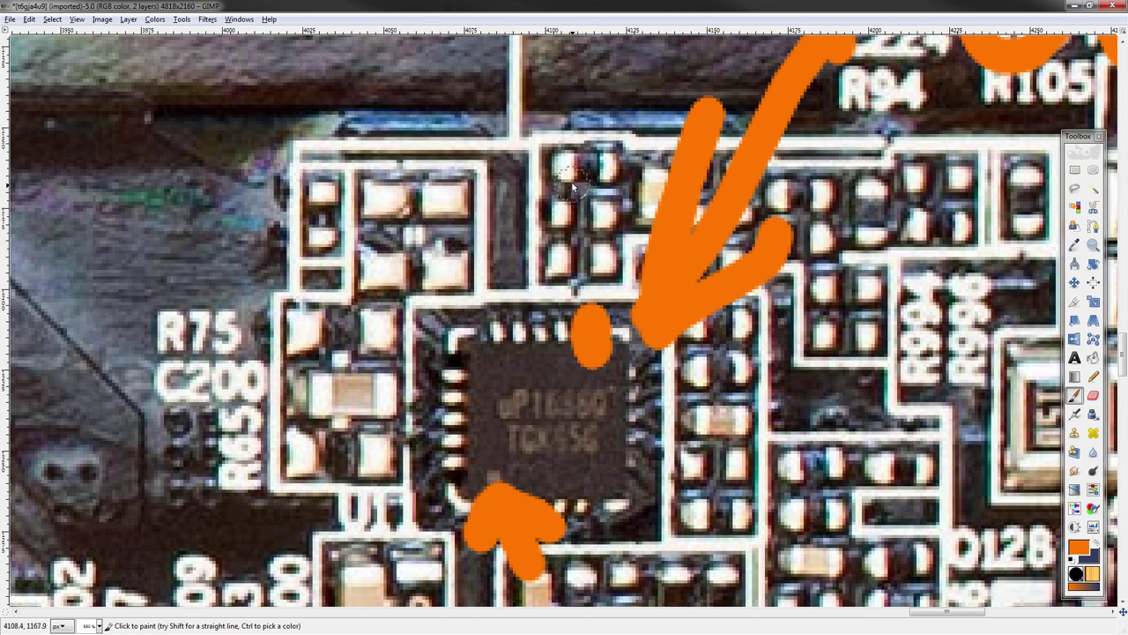
click(589, 365)
- Handwrite "1k" and, below it, "2k" over the small components to the right of the controller chip
mouse_move(718, 390)
mouse_down()
mouse_move(731, 380)
mouse_move(769, 420)
mouse_up()
drag(799, 344, 805, 412)
mouse_move(835, 356)
mouse_down()
mouse_move(861, 405)
mouse_move(881, 413)
mouse_up()
middle_drag(907, 374, 808, 280)
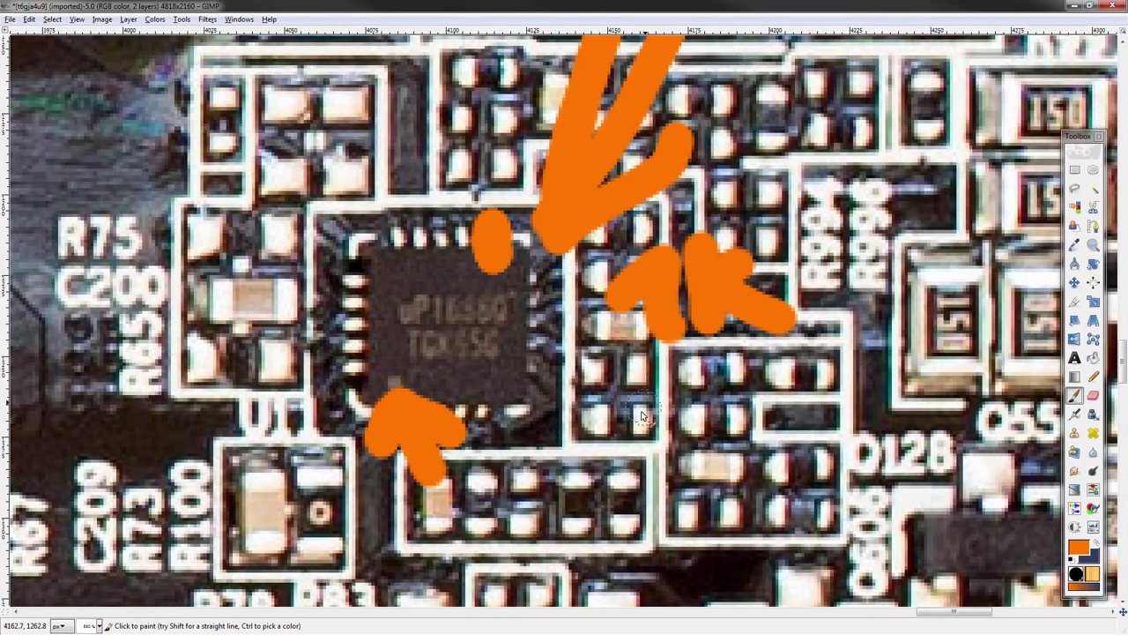
mouse_move(662, 415)
mouse_down()
mouse_move(635, 436)
mouse_move(689, 436)
mouse_up()
drag(745, 398, 791, 426)
mouse_move(595, 267)
middle_down()
mouse_move(686, 324)
mouse_move(705, 361)
middle_up()
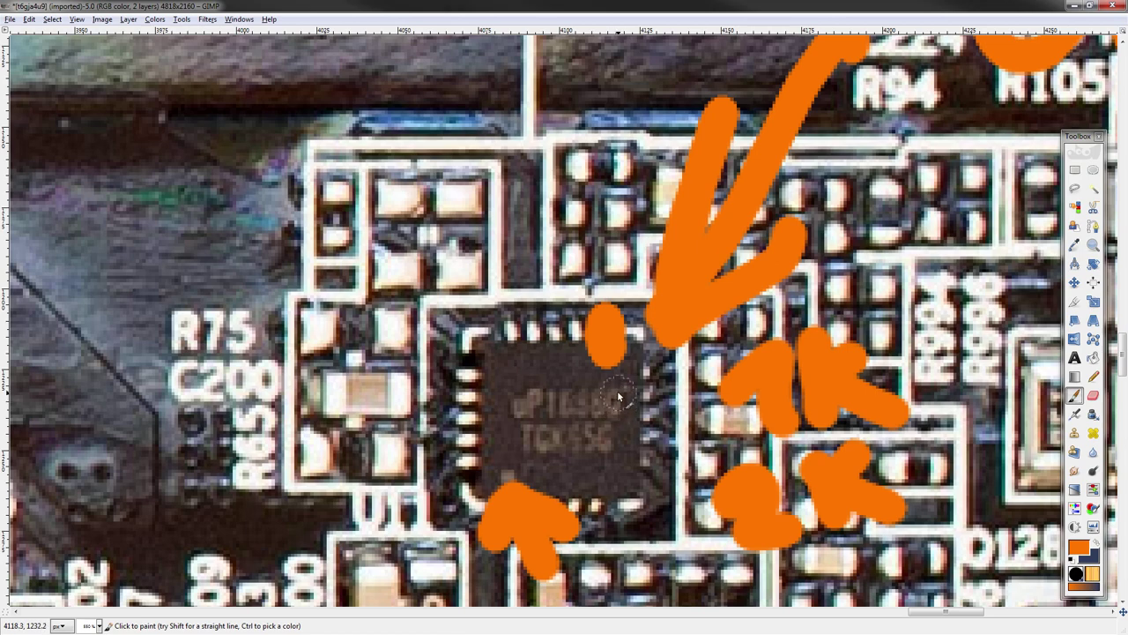
ctrl+scroll(616, 397, down, 2)
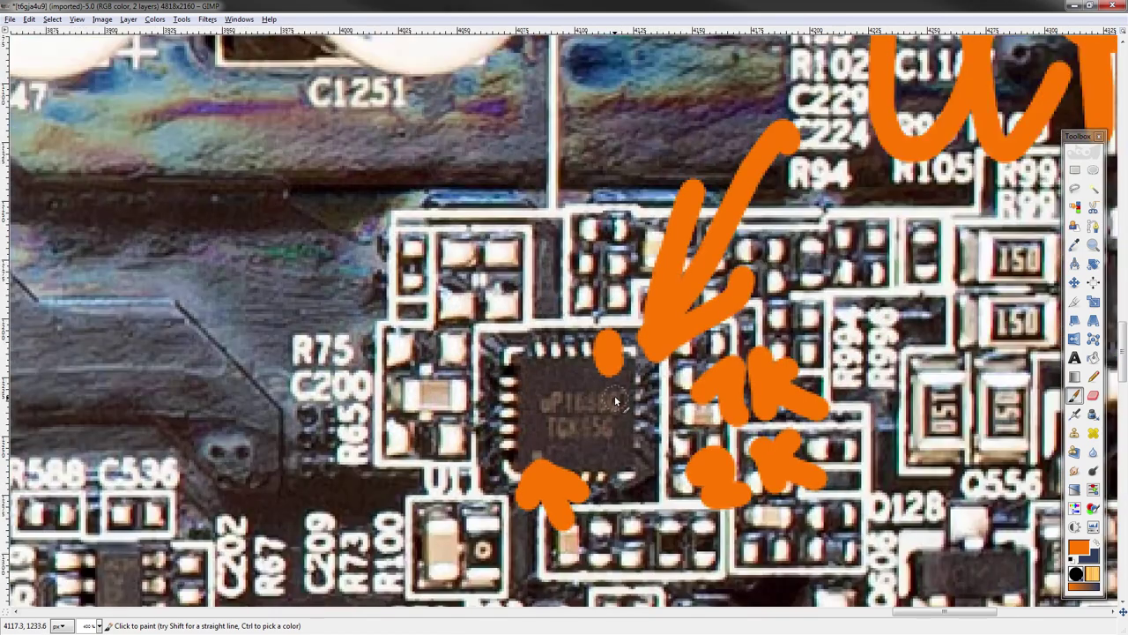
ctrl+scroll(635, 388, down, 1)
ctrl+scroll(643, 405, down, 1)
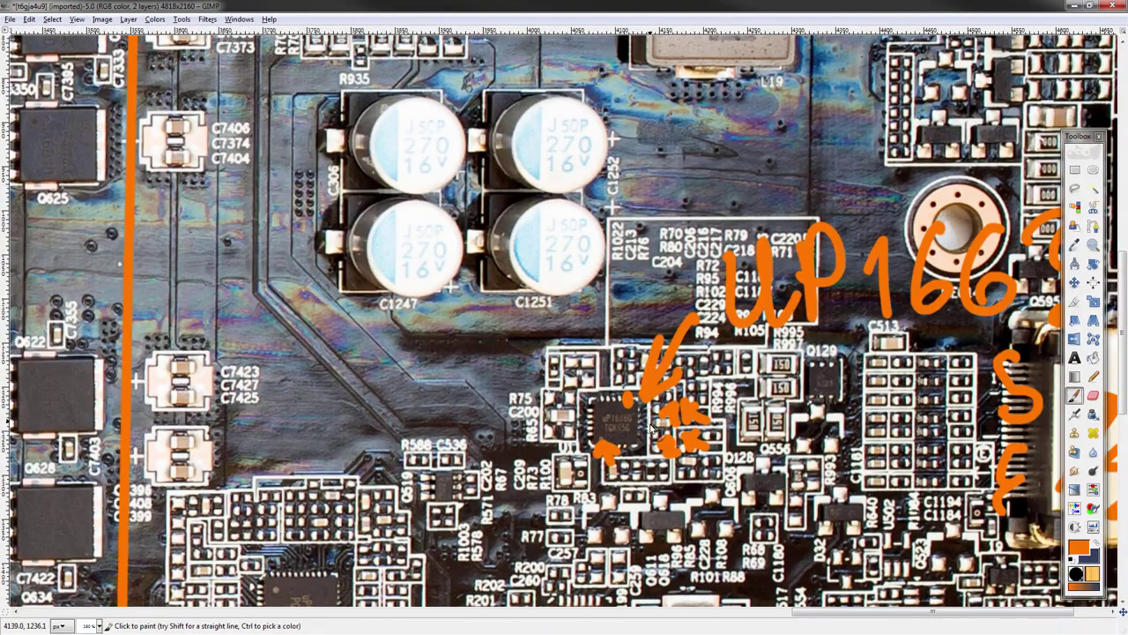
- Handwrite "pin 11" to the right of the small memory controller chip, below the "UP166?" label
middle_drag(612, 471, 609, 395)
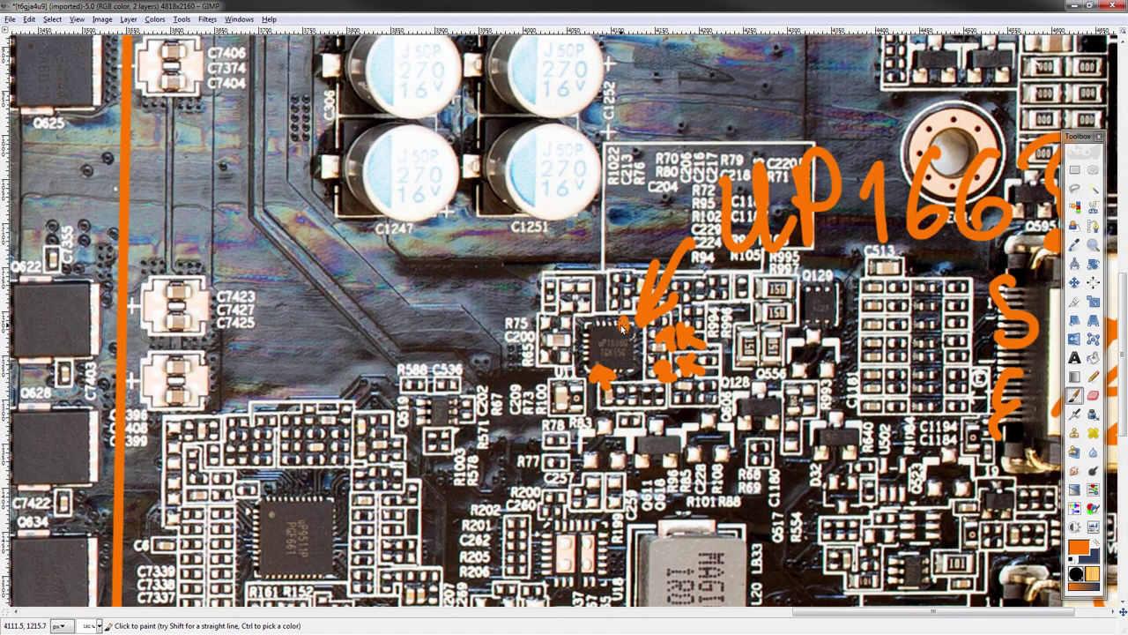
middle_drag(598, 428, 608, 428)
scroll(611, 429, down, 2)
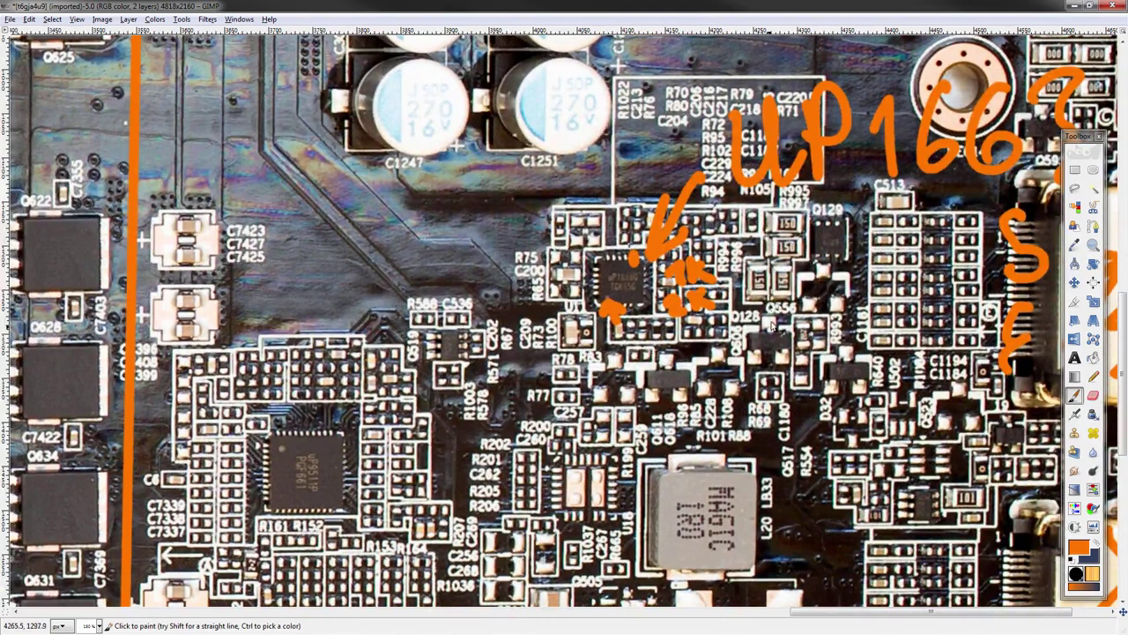
mouse_move(763, 342)
mouse_down()
mouse_move(750, 302)
mouse_move(823, 311)
mouse_move(859, 272)
mouse_move(870, 309)
mouse_up()
mouse_move(887, 275)
mouse_down()
mouse_move(906, 283)
mouse_move(902, 310)
mouse_up()
- Paint over the lower of the two characters beneath the "UP166?" label so it forms a "6"
middle_drag(852, 280, 912, 249)
middle_drag(745, 328, 456, 390)
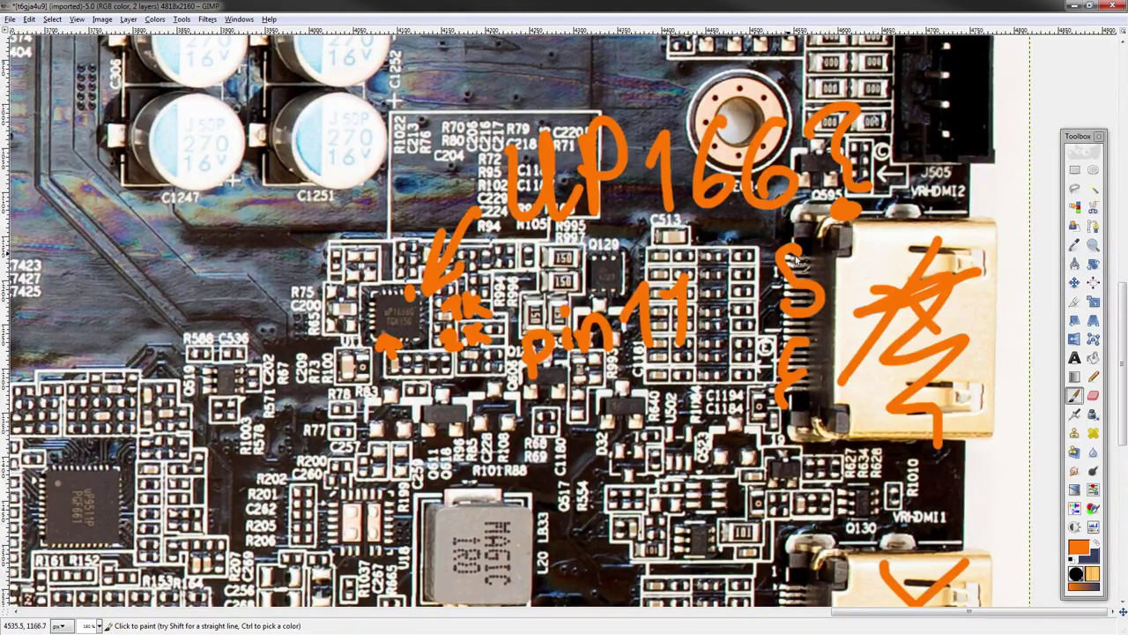
mouse_move(801, 337)
mouse_down()
mouse_move(783, 362)
mouse_move(807, 382)
mouse_move(799, 379)
mouse_up()
mouse_move(572, 482)
middle_down()
mouse_move(631, 376)
mouse_move(650, 444)
middle_up()
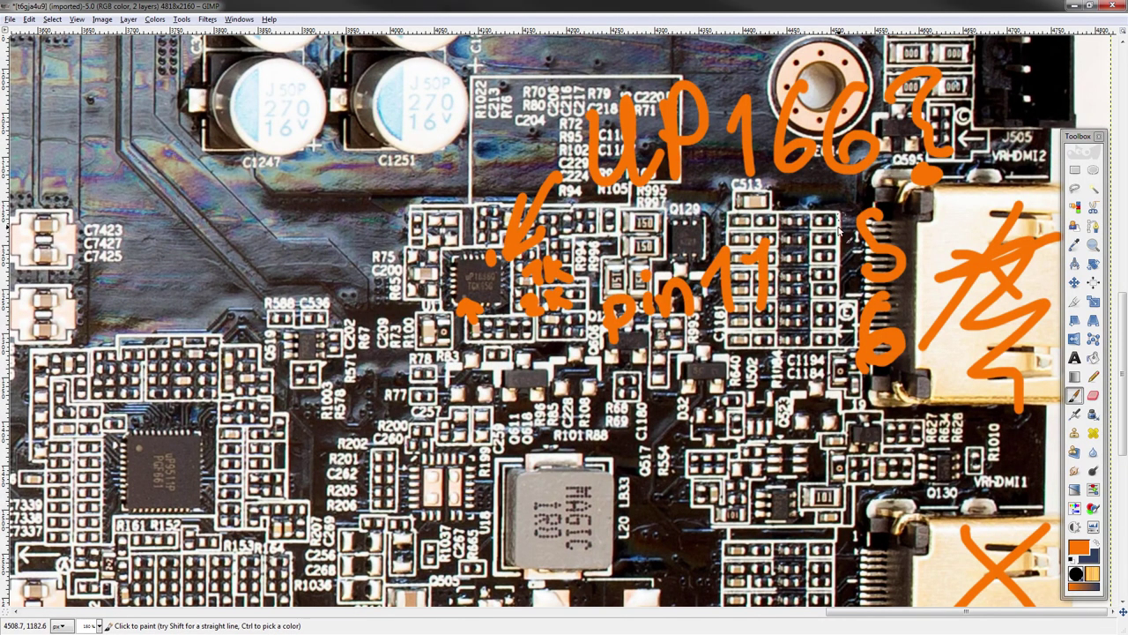
middle_drag(515, 397, 560, 417)
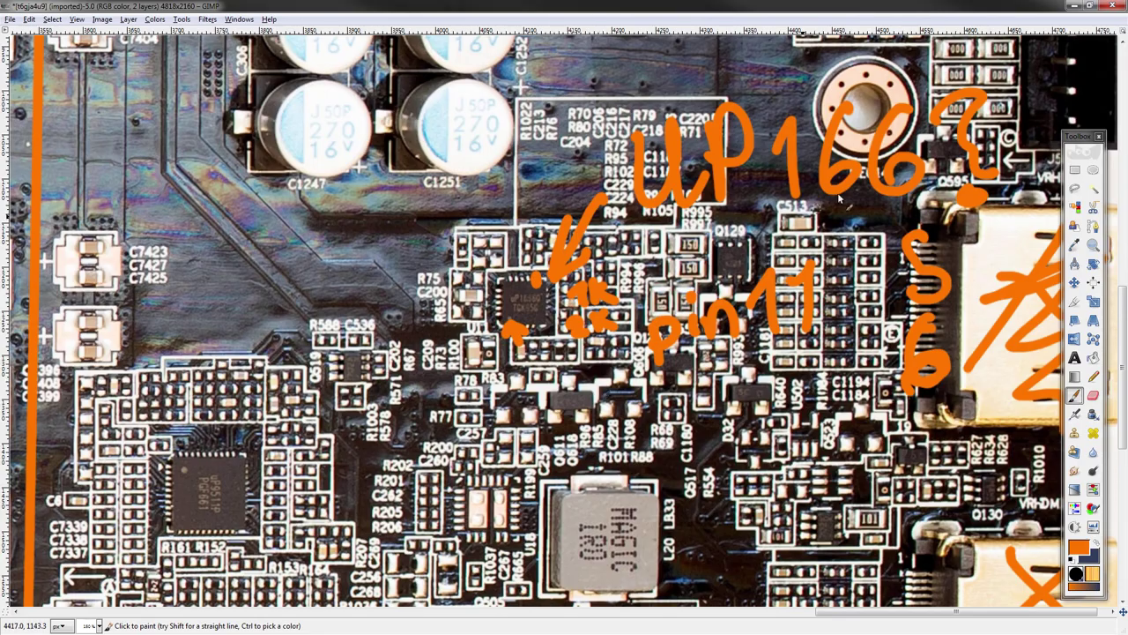
middle_drag(611, 350, 511, 393)
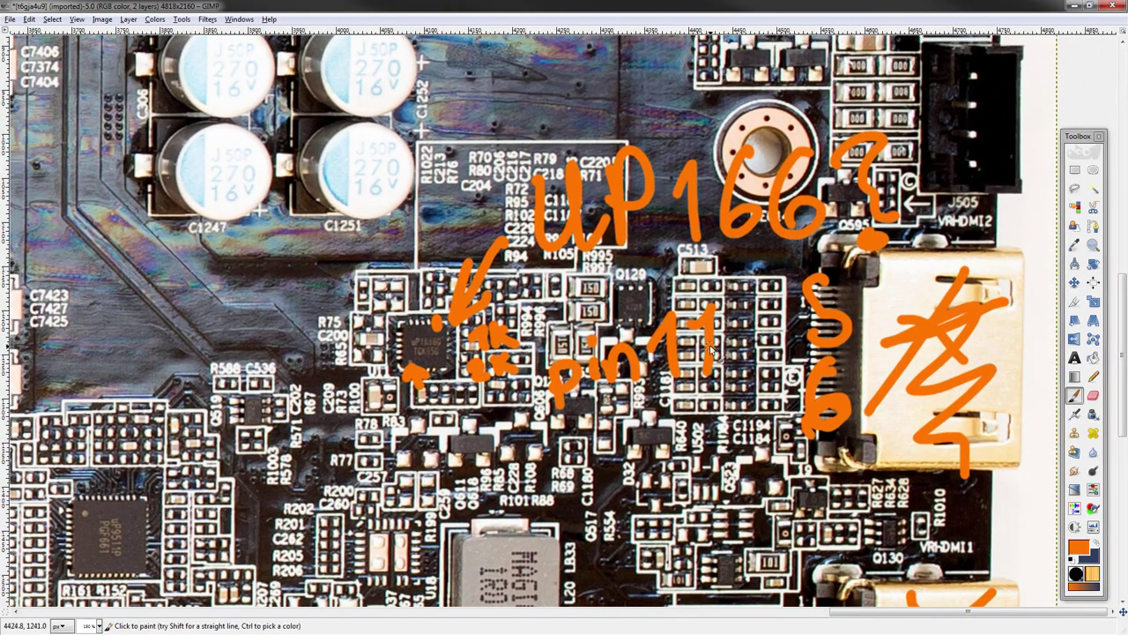
scroll(608, 394, down, 6)
scroll(670, 379, left, 9)
scroll(728, 360, down, 3)
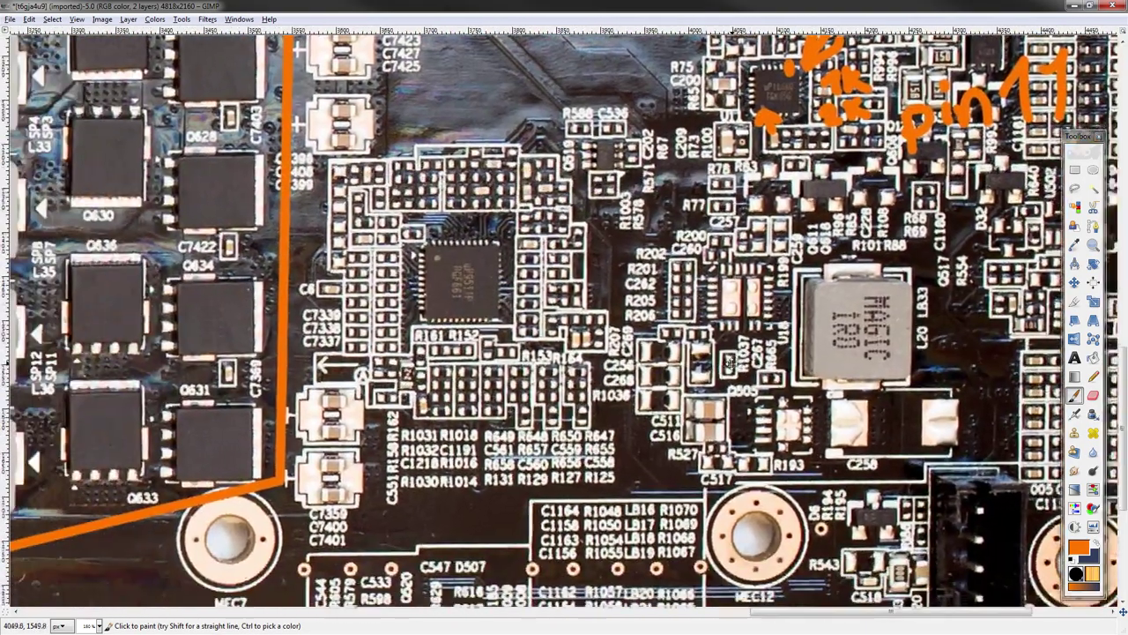
scroll(728, 359, left, 2)
scroll(728, 360, up, 1)
drag(476, 282, 516, 308)
drag(481, 310, 513, 272)
key(ctrl+z)
key(ctrl+z)
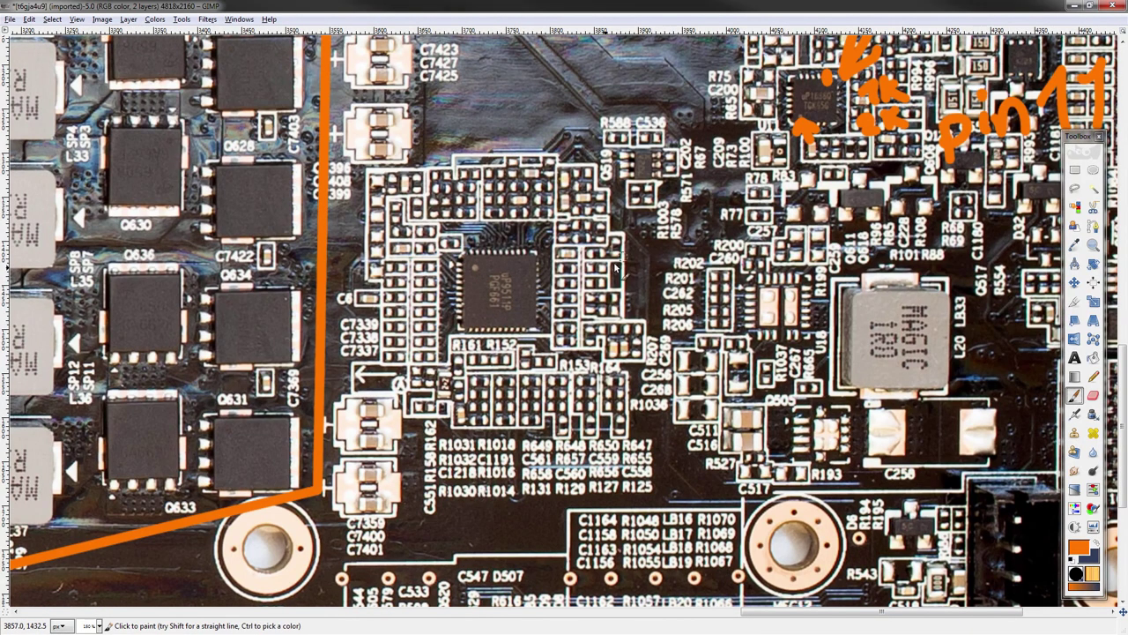
- Handwrite "UP9511" to the right of the large voltage controller chip
mouse_move(653, 244)
mouse_down()
mouse_move(653, 262)
mouse_move(690, 283)
mouse_up()
drag(704, 238, 702, 285)
drag(706, 238, 712, 262)
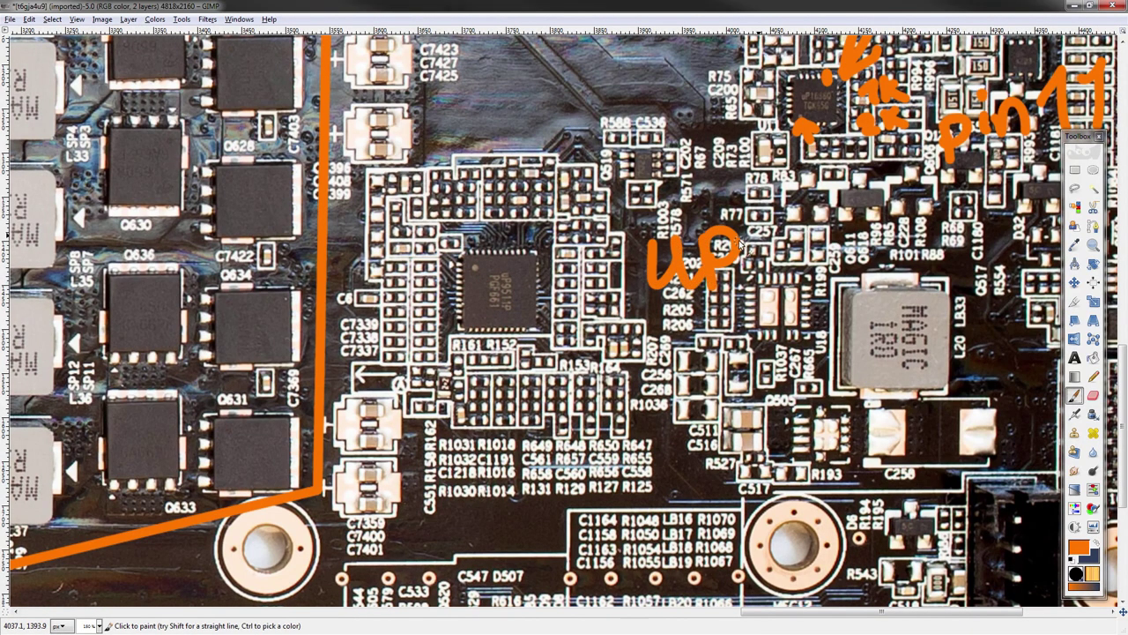
mouse_move(765, 238)
mouse_down()
mouse_move(781, 280)
mouse_move(862, 240)
mouse_move(890, 259)
mouse_move(880, 294)
mouse_up()
middle_drag(588, 421, 536, 434)
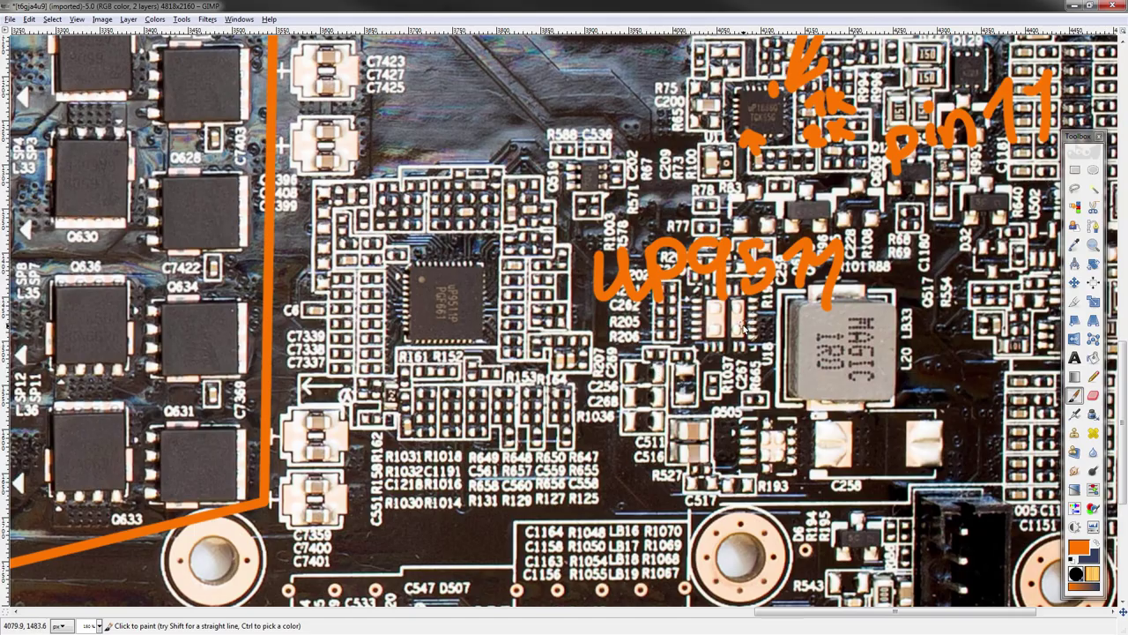
- Circle the "UP166?" label and draw an arrow pointing at the left edge of the small memory controller chip
mouse_move(579, 378)
middle_down()
mouse_move(623, 394)
mouse_move(625, 383)
middle_up()
mouse_move(705, 346)
middle_down()
mouse_move(696, 453)
mouse_move(458, 531)
mouse_move(366, 589)
middle_up()
mouse_move(907, 136)
mouse_down()
mouse_move(538, 177)
mouse_move(585, 202)
mouse_up()
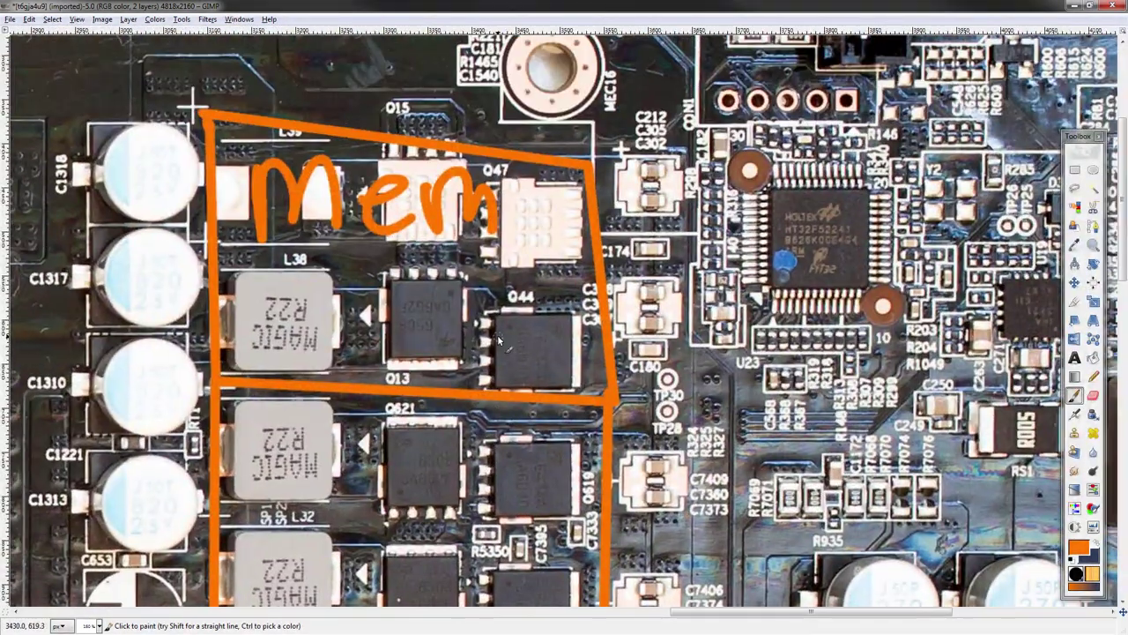
scroll(498, 339, up, 2)
mouse_move(398, 239)
mouse_down()
mouse_move(428, 264)
mouse_move(520, 236)
mouse_move(541, 259)
mouse_up()
drag(517, 264, 555, 223)
mouse_move(807, 210)
middle_down()
mouse_move(626, 162)
mouse_move(467, 79)
middle_up()
middle_drag(896, 600, 503, 364)
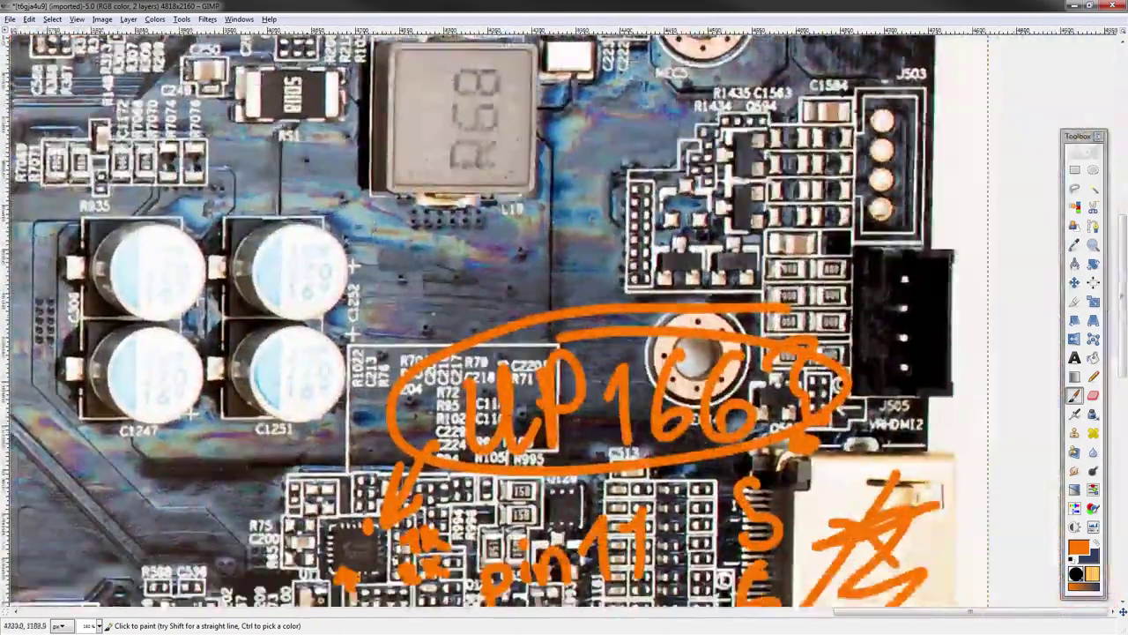
scroll(377, 326, down, 8)
shift+scroll(377, 326, left, 3)
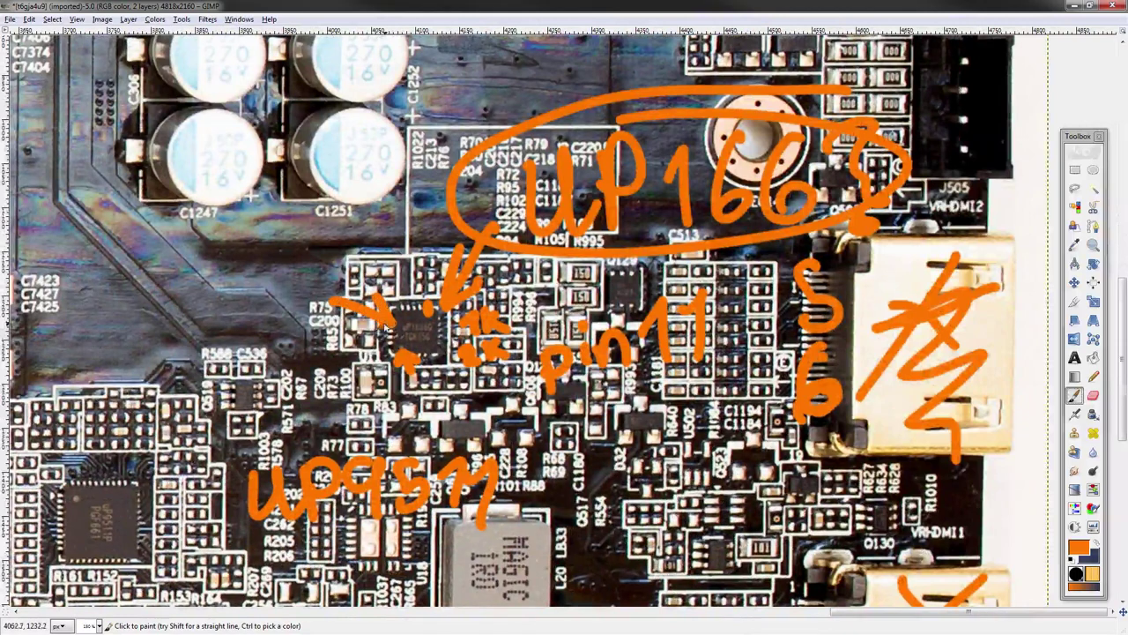
shift+scroll(378, 328, left, 5)
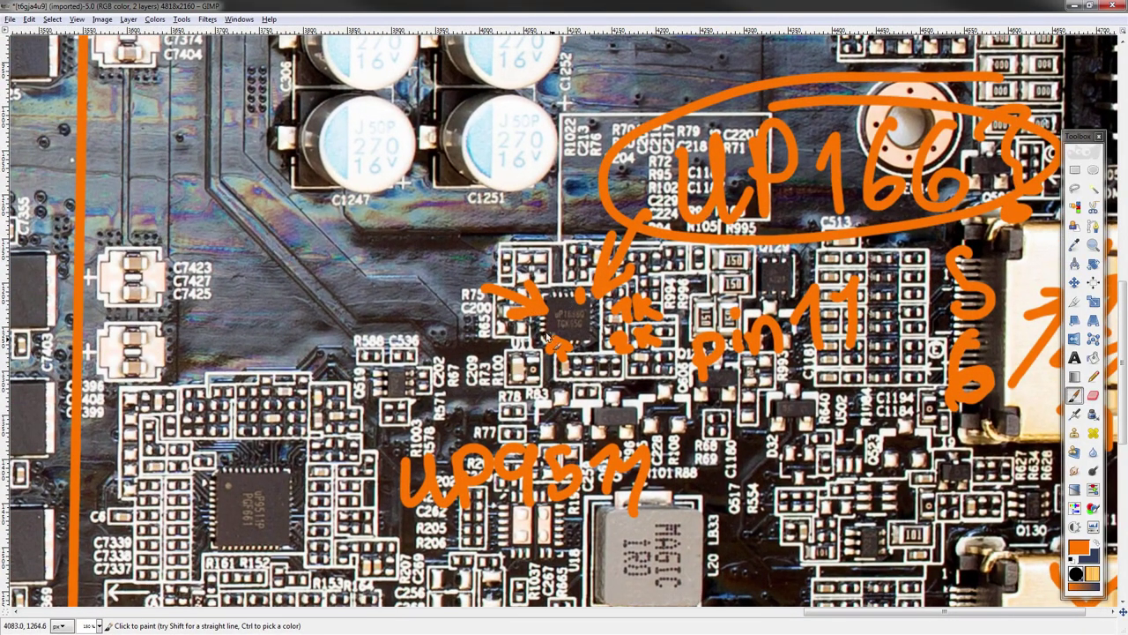
- Handwrite an "8" beneath the "UP9511" label beside the large controller chip
scroll(684, 368, up, 3)
shift+scroll(684, 368, left, 5)
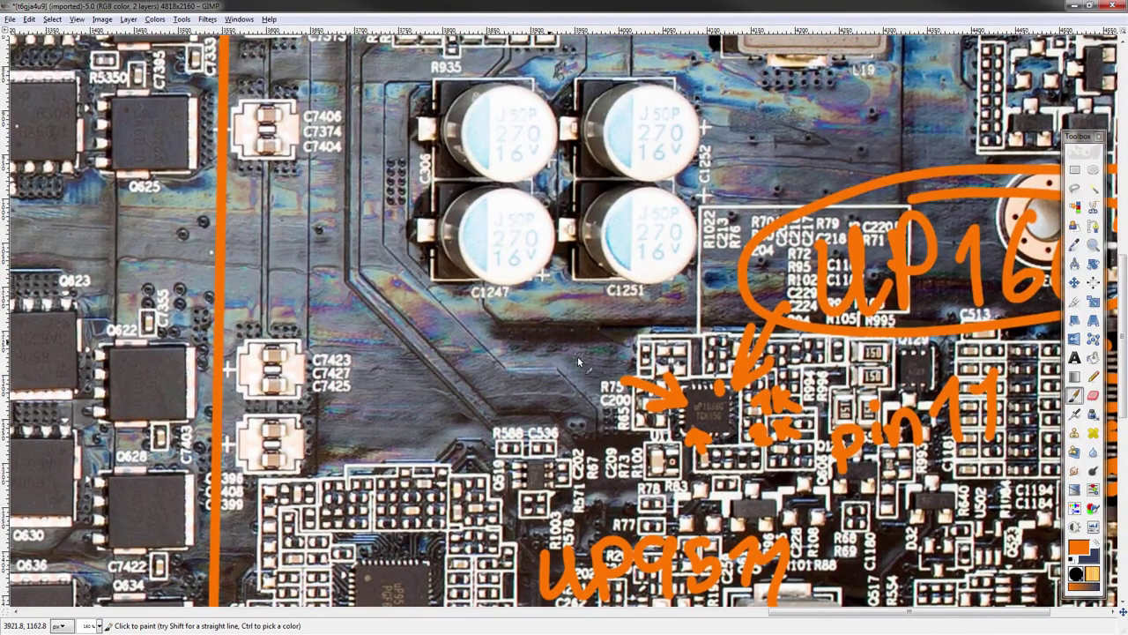
scroll(684, 368, down, 7)
scroll(763, 302, up, 3)
shift+scroll(763, 302, left, 2)
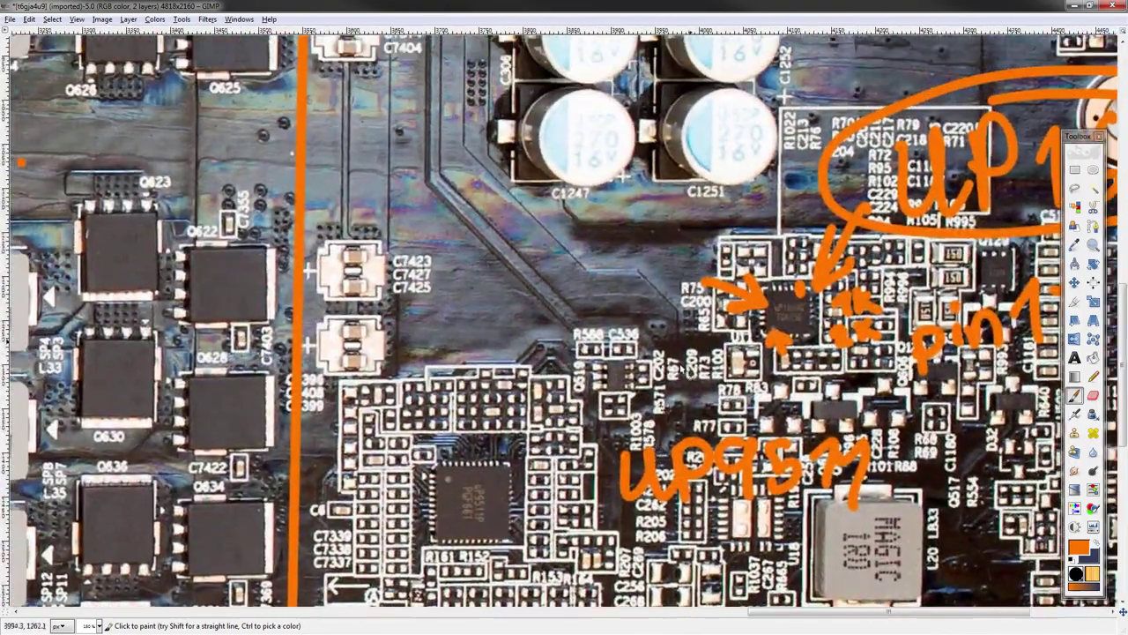
scroll(763, 302, down, 6)
shift+scroll(763, 303, left, 2)
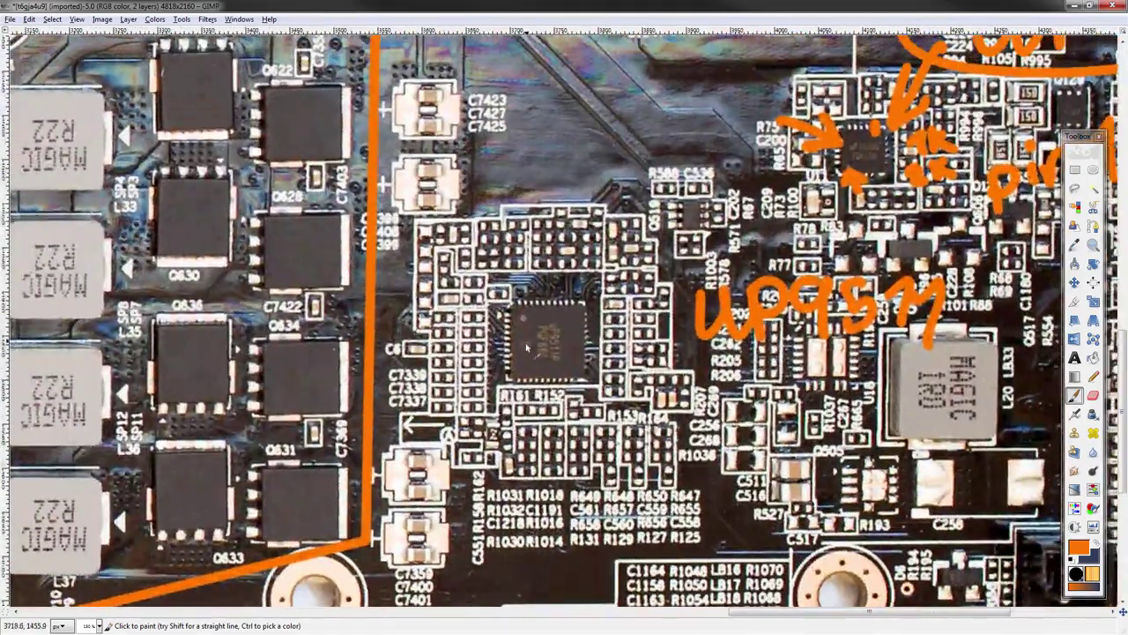
scroll(617, 304, down, 1)
shift+scroll(617, 304, right, 3)
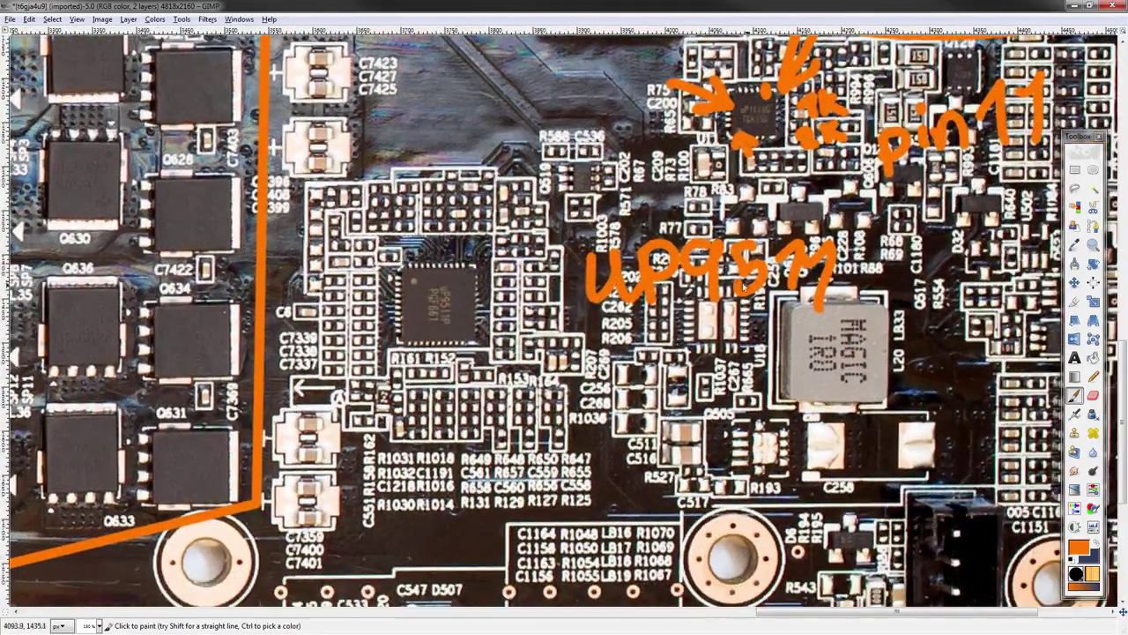
shift+scroll(701, 329, left, 3)
middle_drag(707, 324, 662, 297)
mouse_move(746, 291)
mouse_down()
mouse_move(730, 302)
mouse_move(746, 291)
mouse_up()
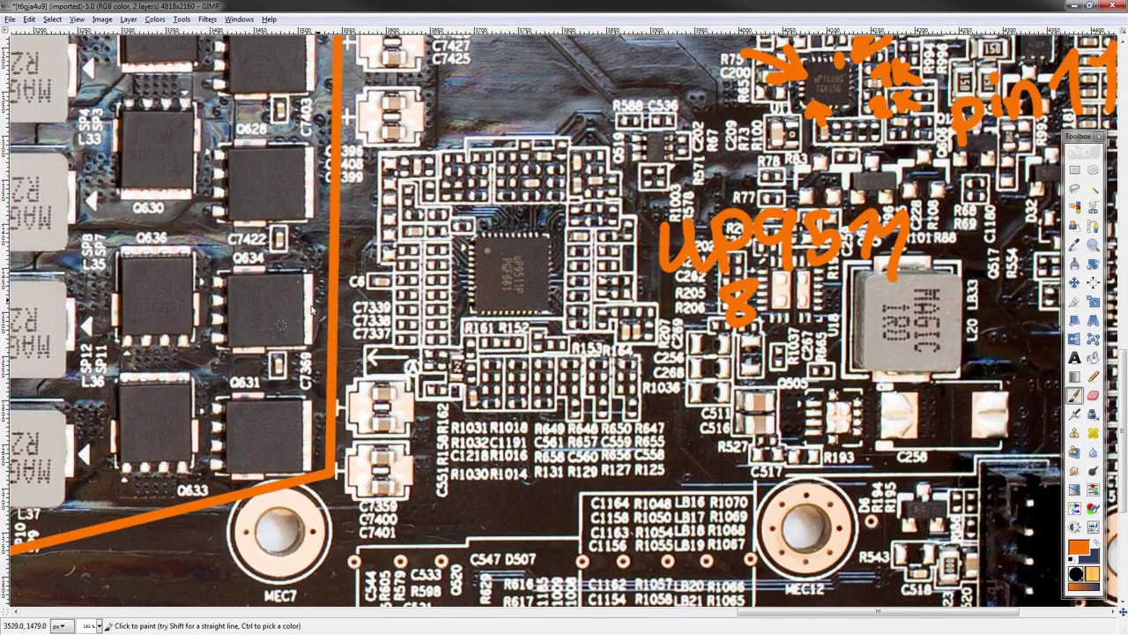
scroll(352, 257, up, 2)
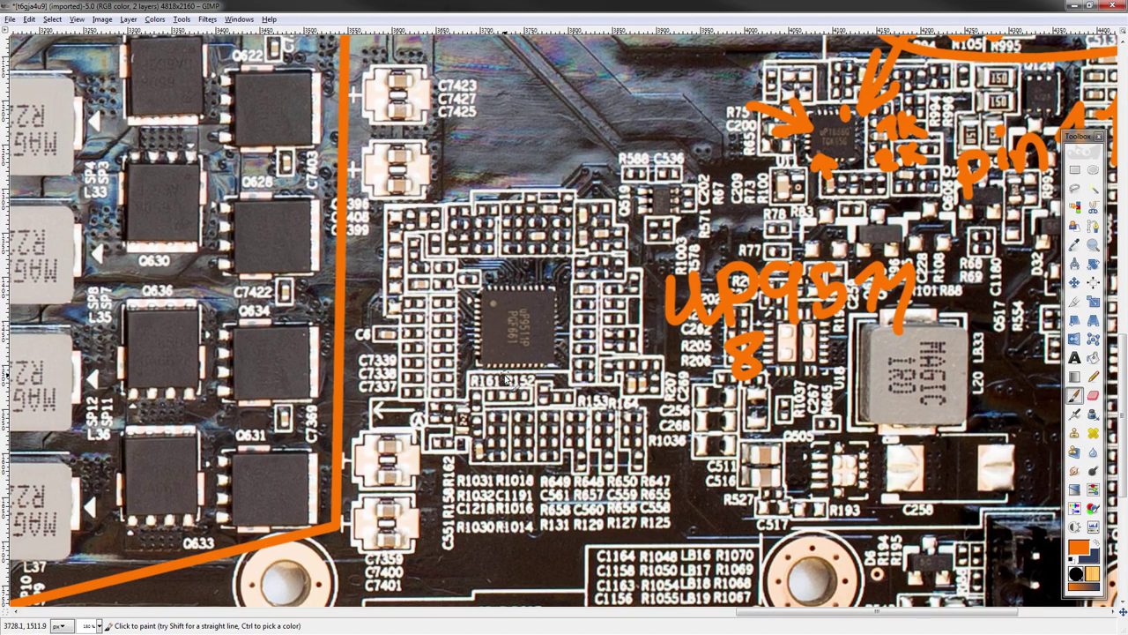
drag(821, 123, 853, 155)
drag(828, 148, 860, 117)
key(ctrl+z)
key(ctrl+z)
- Remove the "8" below the "UP9511" label and handwrite "600kHz" above that label
middle_drag(843, 189, 869, 176)
scroll(650, 300, down, 1)
scroll(650, 299, right, 1)
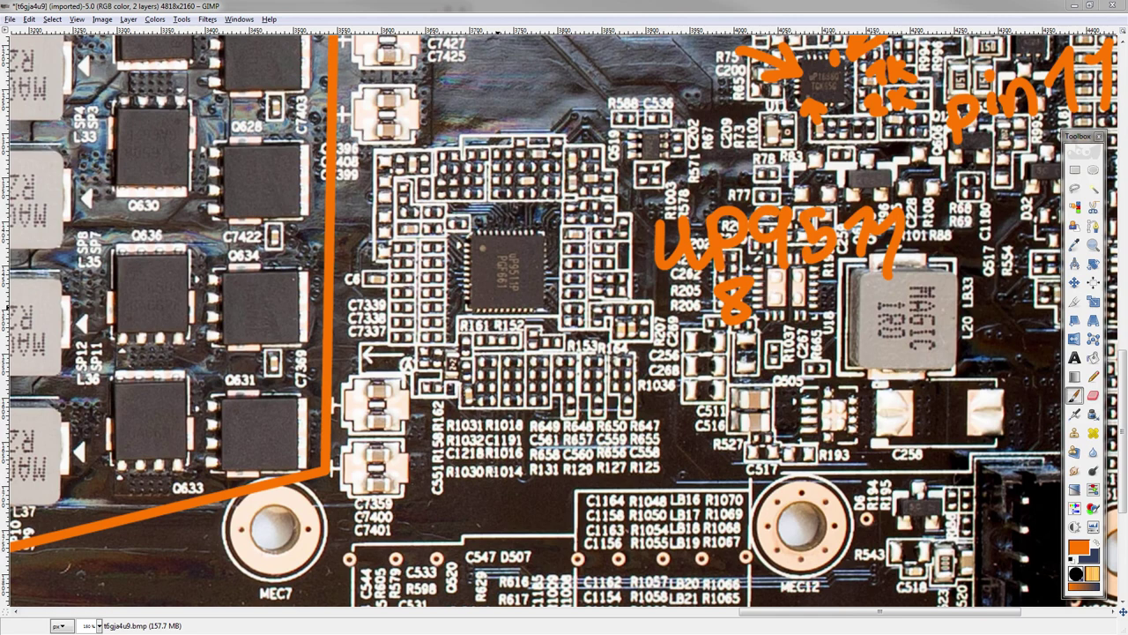
click(515, 165)
drag(520, 177, 527, 190)
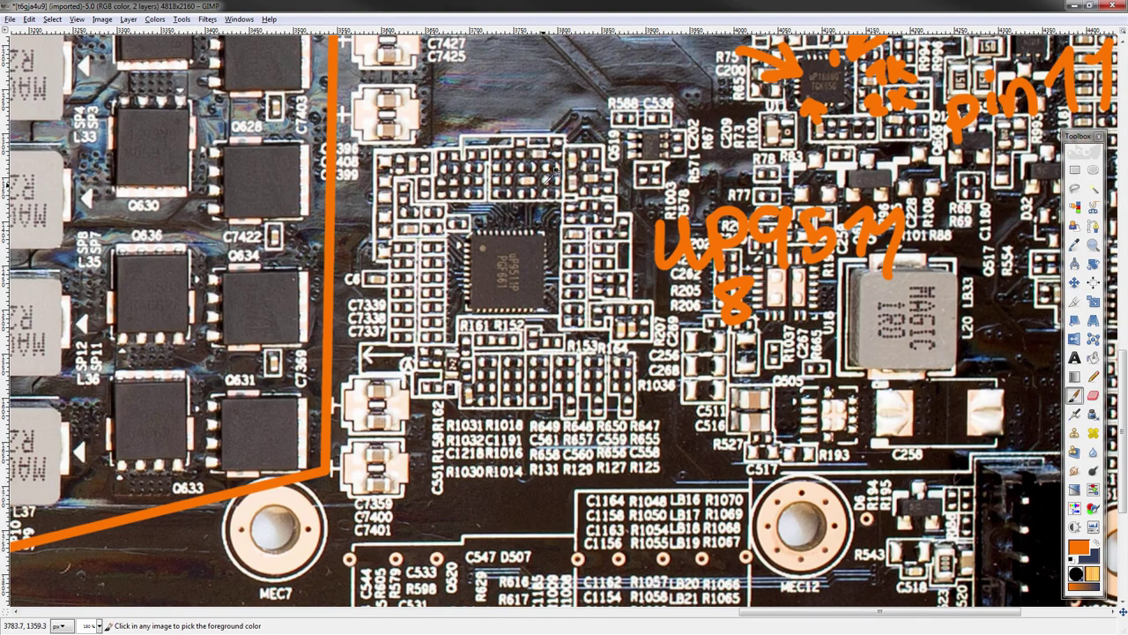
mouse_move(555, 152)
mouse_down()
mouse_move(529, 192)
mouse_move(537, 201)
mouse_up()
drag(607, 155, 659, 148)
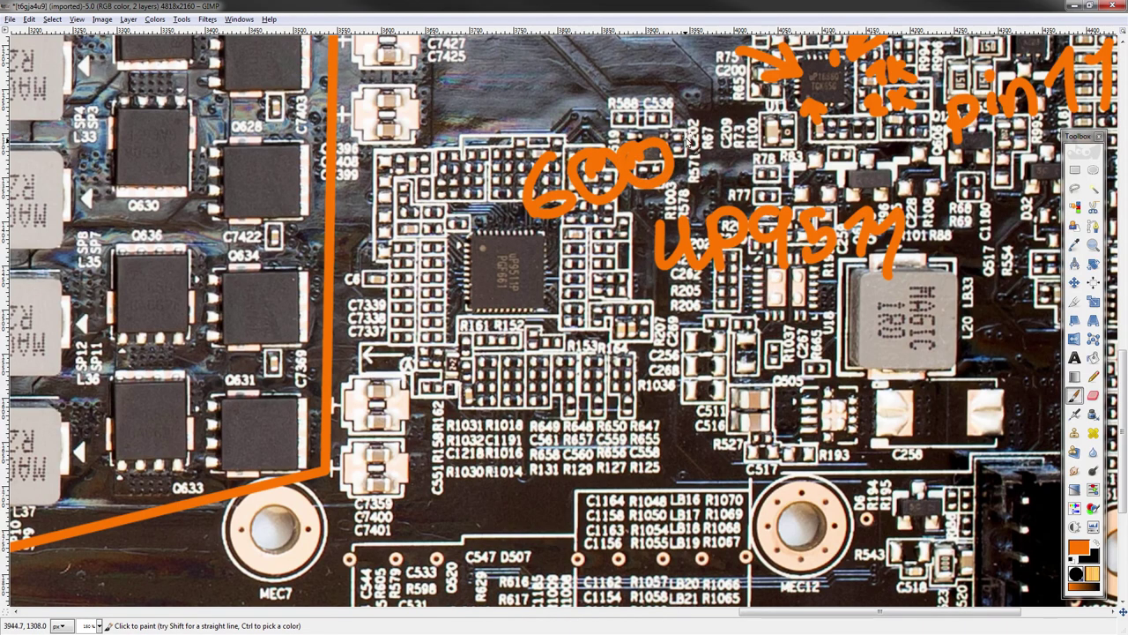
drag(683, 137, 692, 180)
mouse_move(704, 139)
mouse_down()
mouse_move(692, 165)
mouse_move(718, 186)
mouse_up()
mouse_move(718, 169)
mouse_down()
mouse_move(758, 158)
mouse_move(754, 185)
mouse_move(798, 196)
mouse_up()
scroll(705, 246, up, 1)
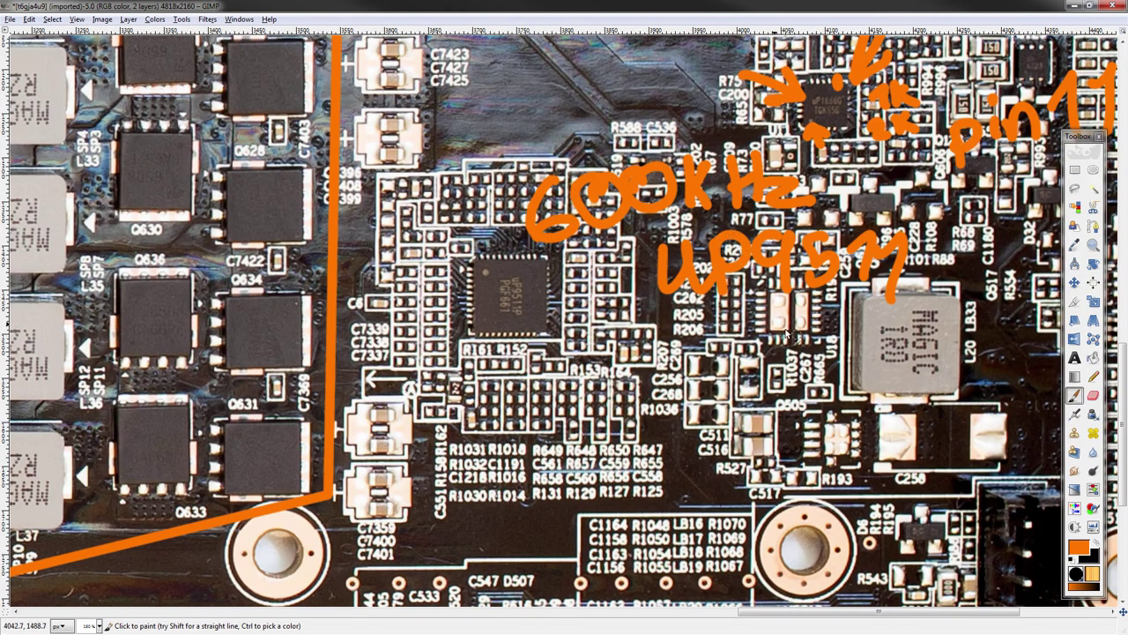
- Handwrite "300" directly above the "600kHz" note near the large controller chip
middle_drag(437, 231, 765, 321)
middle_drag(524, 212, 385, 294)
scroll(617, 282, down, 2)
scroll(617, 282, right, 3)
scroll(846, 304, down, 3)
scroll(846, 305, right, 5)
drag(572, 206, 569, 250)
mouse_move(644, 204)
mouse_down()
mouse_move(606, 240)
mouse_move(641, 203)
mouse_up()
mouse_move(689, 199)
mouse_down()
mouse_move(684, 228)
mouse_move(687, 202)
mouse_up()
mouse_move(688, 207)
middle_down()
mouse_move(661, 254)
mouse_move(674, 193)
middle_up()
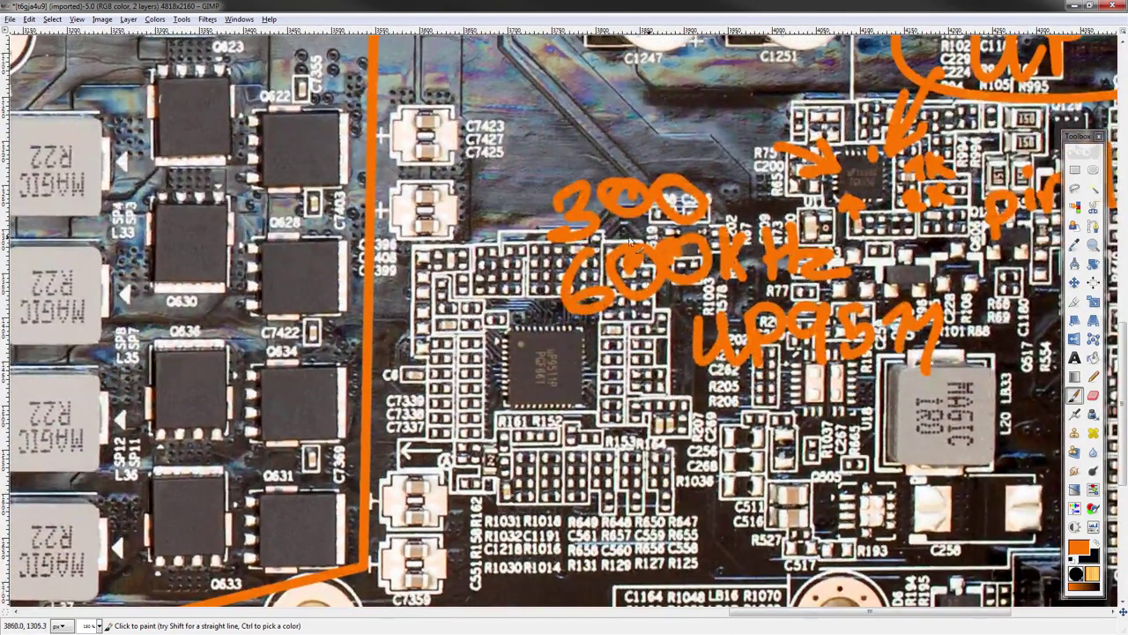
scroll(565, 313, down, 2)
scroll(565, 313, right, 1)
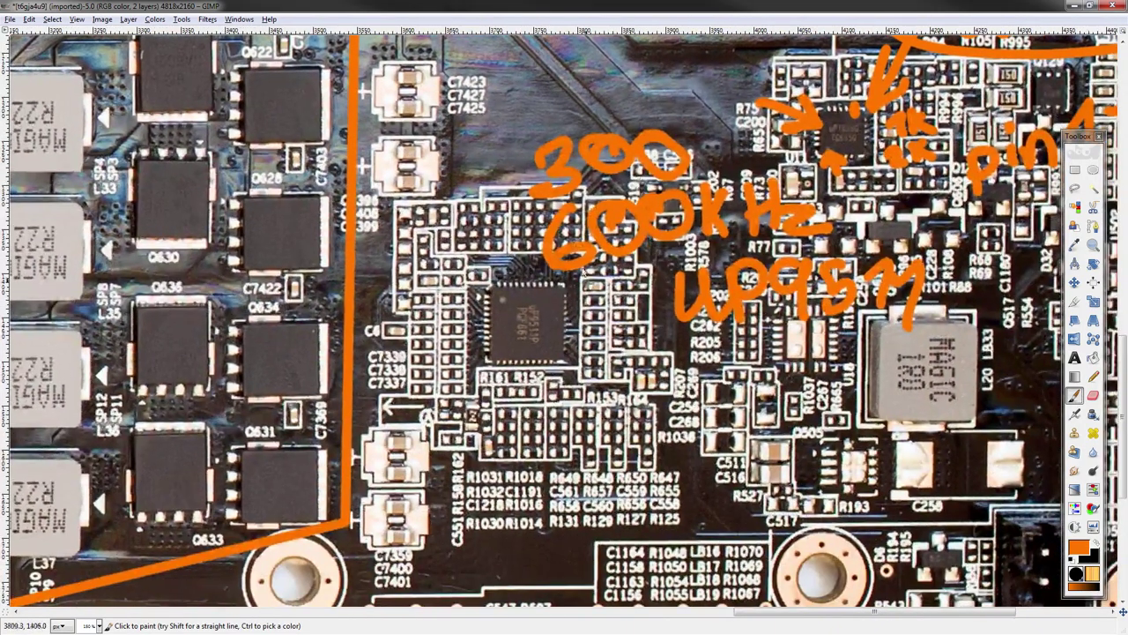
scroll(620, 231, down, 1)
scroll(620, 231, right, 1)
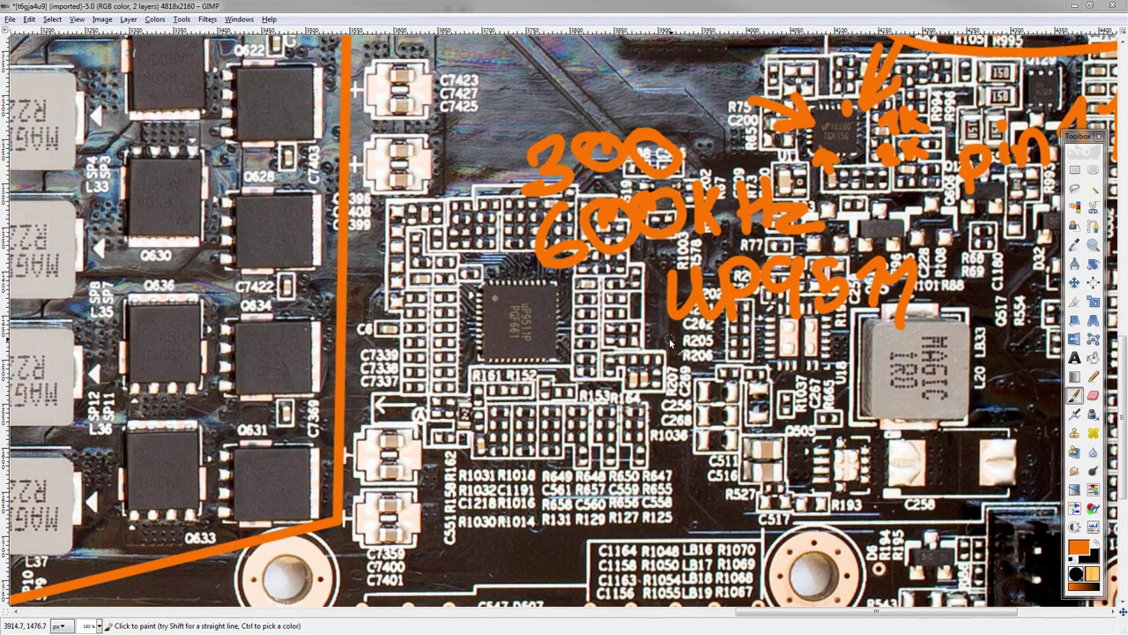
drag(627, 310, 608, 369)
key(ctrl+z)
key(ctrl+z)
- Paint a dot over the leftmost pin on the large controller chip's top edge
middle_drag(663, 343, 770, 319)
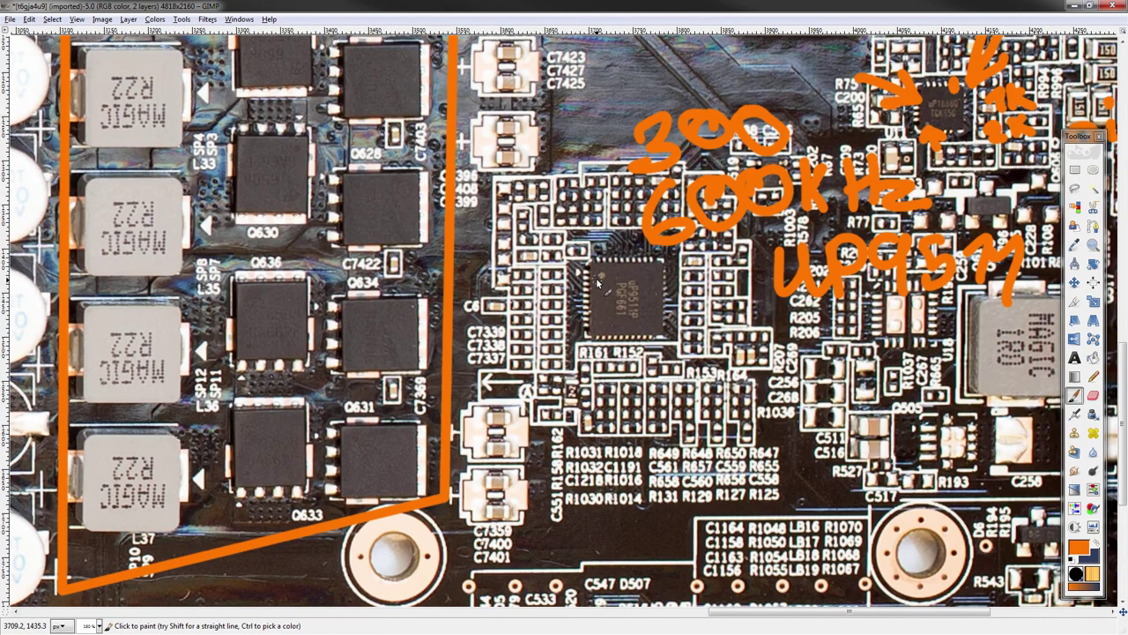
ctrl+scroll(596, 282, up, 3)
drag(601, 176, 600, 184)
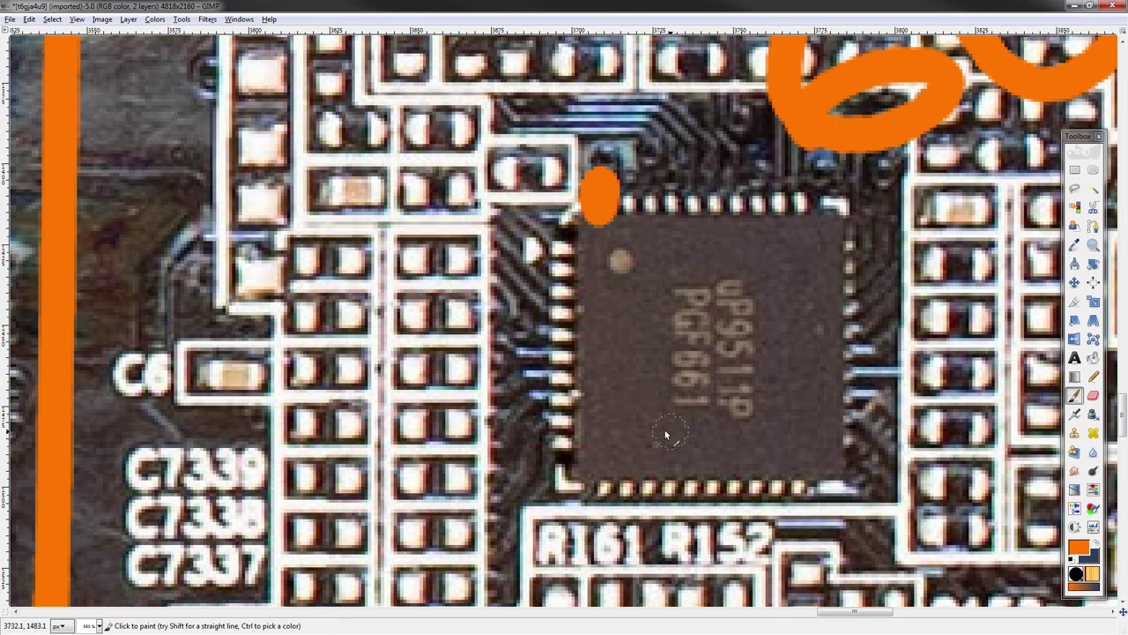
shift+scroll(680, 250, right, 5)
mouse_move(577, 407)
mouse_down()
mouse_move(584, 494)
mouse_move(652, 428)
mouse_up()
middle_drag(660, 432, 608, 328)
drag(644, 352, 657, 377)
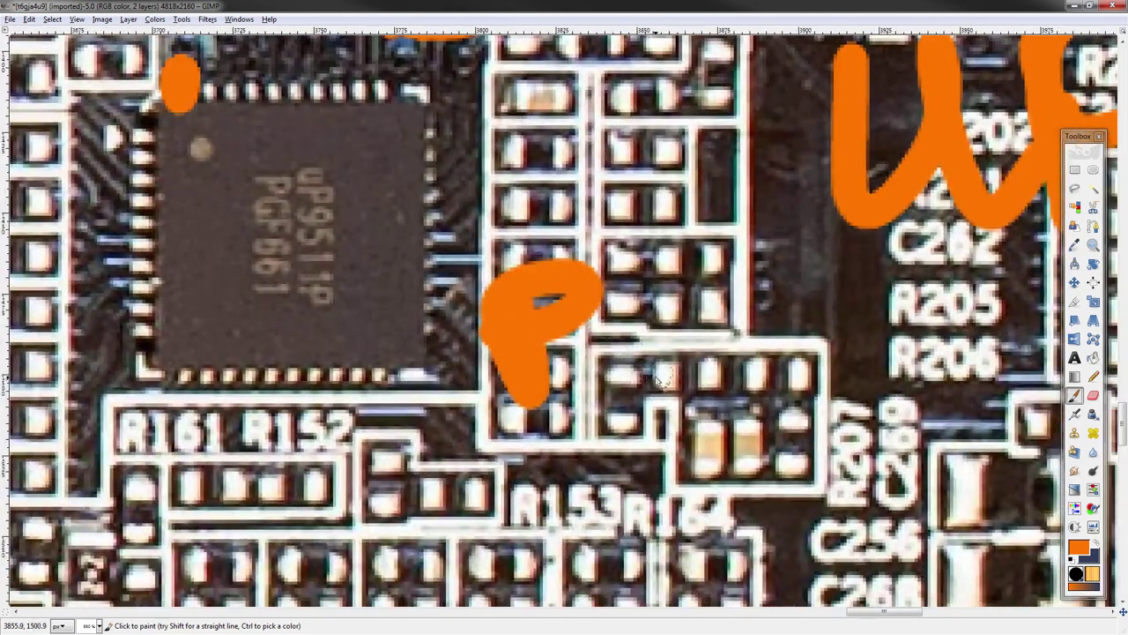
click(642, 312)
mouse_move(687, 319)
mouse_down()
mouse_move(695, 353)
mouse_move(745, 357)
mouse_up()
key(ctrl+z)
key(ctrl+z)
key(ctrl+z)
key(ctrl+z)
key(ctrl+z)
key(ctrl+z)
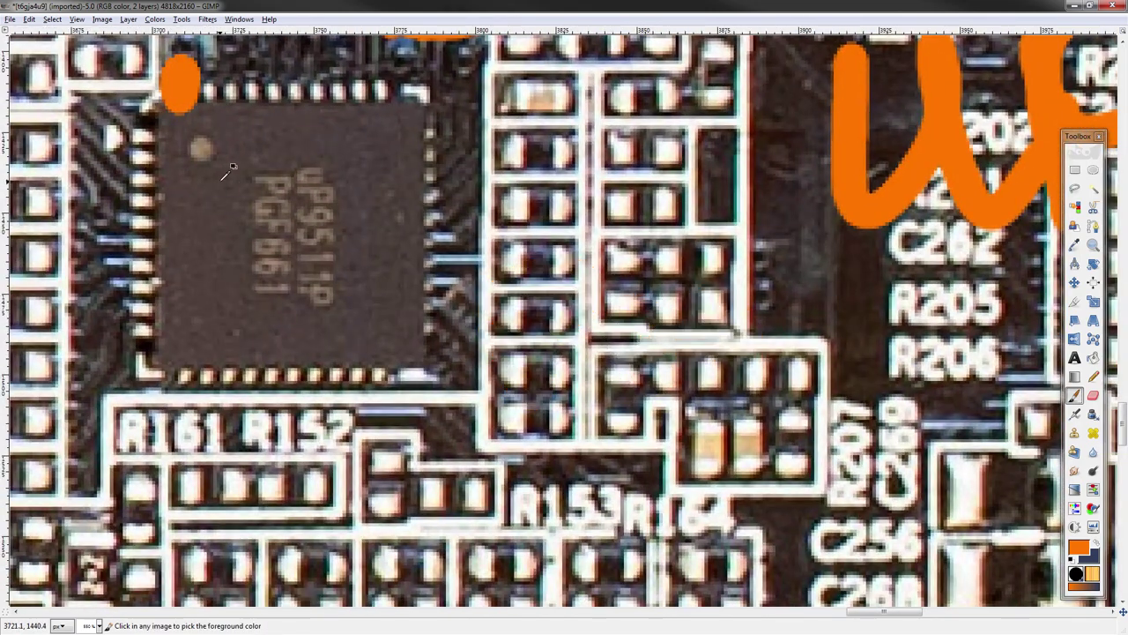
- Paint dots over the large controller chip's round orientation mark and over the uppermost pin on its right edge
scroll(339, 240, up, 1)
shift+scroll(339, 240, left, 2)
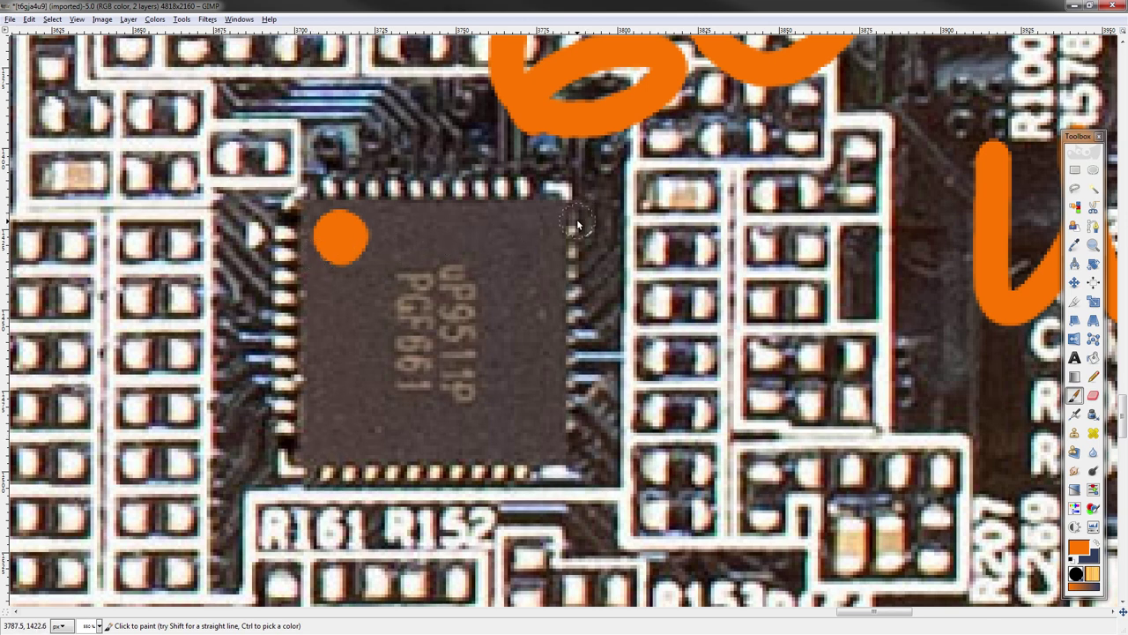
click(572, 222)
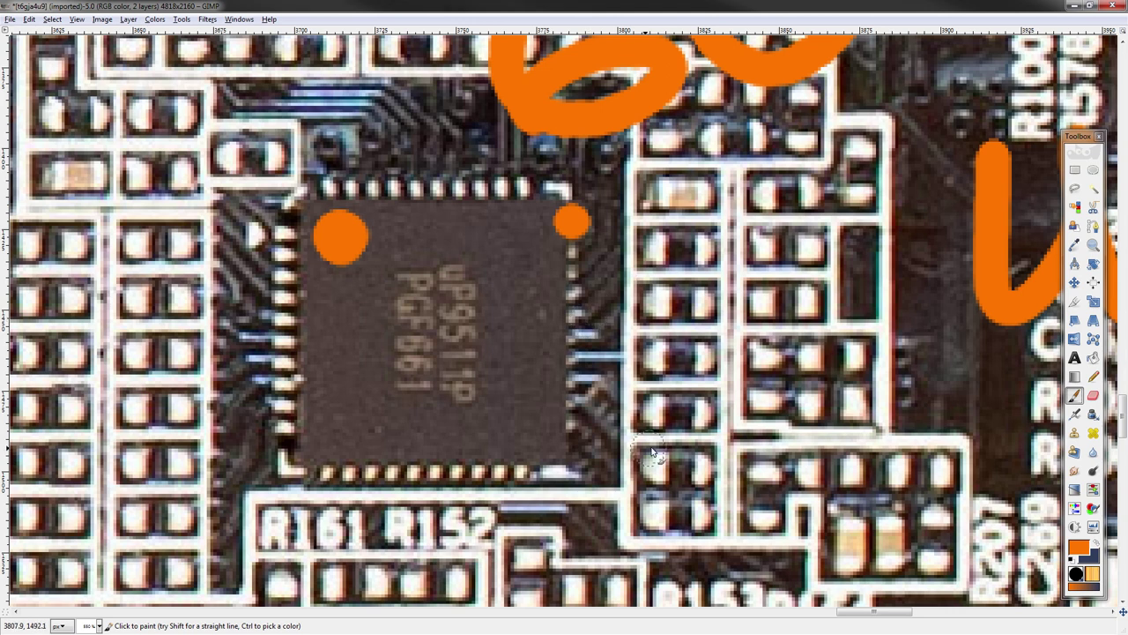
mouse_move(683, 370)
mouse_down()
mouse_move(709, 406)
mouse_move(734, 366)
mouse_up()
click(775, 397)
drag(783, 413, 806, 417)
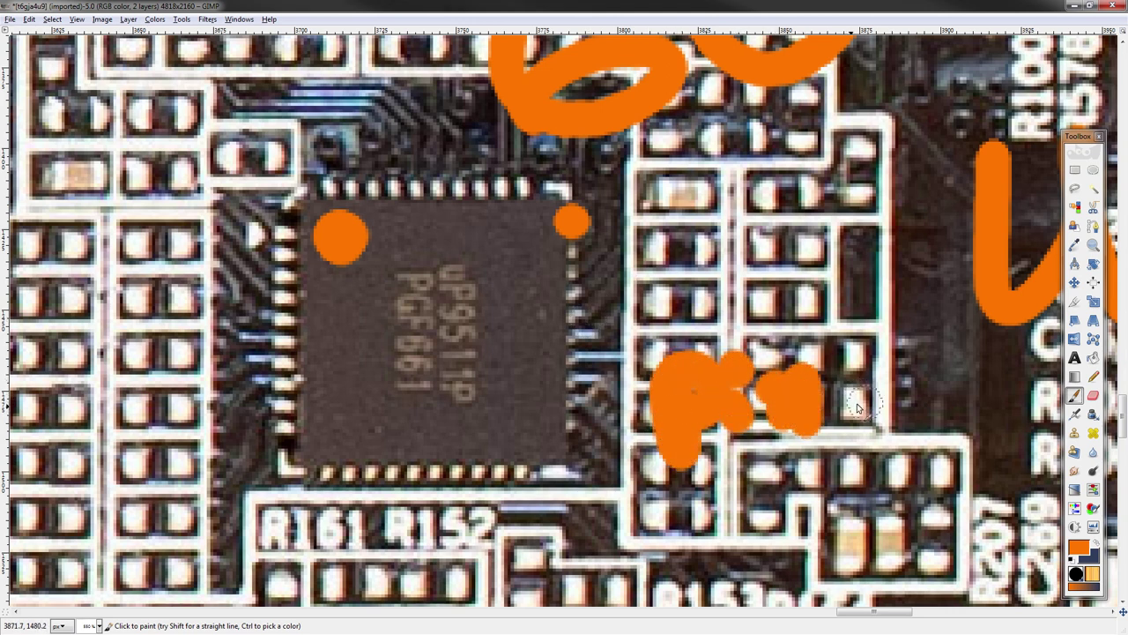
mouse_move(870, 383)
mouse_down()
mouse_move(907, 363)
mouse_move(873, 425)
mouse_up()
key(ctrl+z)
key(ctrl+z)
key(ctrl+z)
key(ctrl+z)
key(ctrl+z)
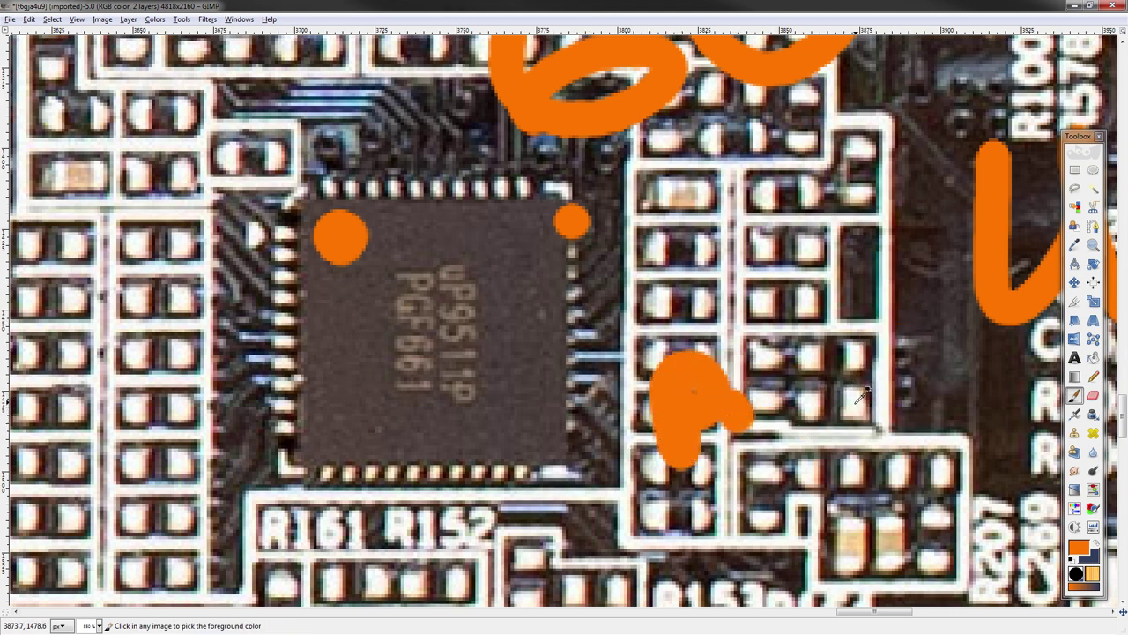
- Handwrite the label "Pin 31" beside the lower right corner of the large uP9511P controller chip
middle_drag(850, 384, 772, 330)
mouse_move(558, 436)
mouse_down()
mouse_move(553, 411)
mouse_move(578, 431)
mouse_up()
middle_drag(677, 459, 534, 393)
drag(535, 396, 548, 426)
mouse_move(589, 344)
mouse_down()
mouse_move(591, 373)
mouse_move(637, 343)
mouse_move(681, 425)
mouse_up()
middle_drag(762, 363, 591, 385)
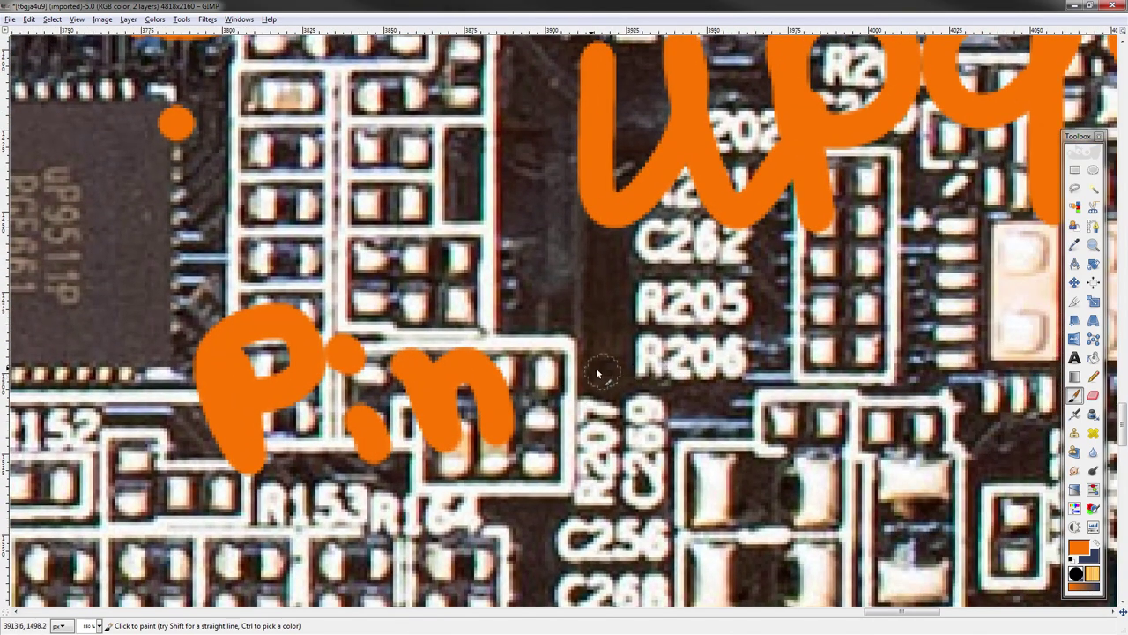
mouse_move(538, 345)
mouse_down()
mouse_move(592, 315)
mouse_move(561, 432)
mouse_up()
mouse_move(688, 342)
mouse_down()
mouse_move(739, 388)
mouse_move(742, 426)
mouse_up()
middle_drag(448, 337, 639, 402)
- Paint an X over the Q619 MOSFET in the core power phase just below the memory section
ctrl+scroll(639, 403, down, 2)
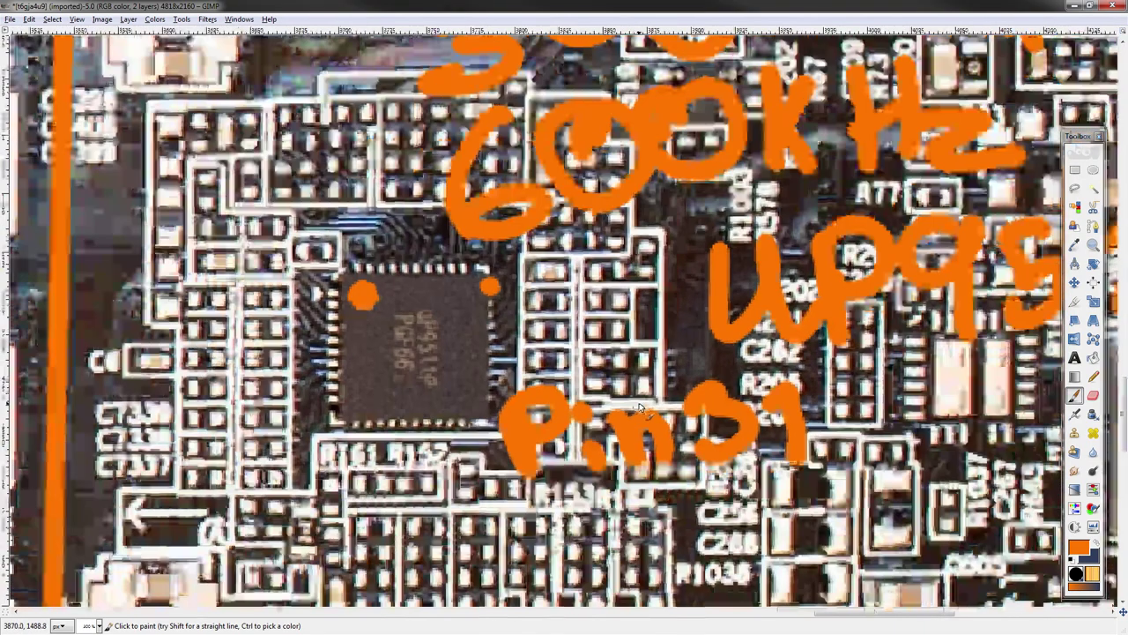
ctrl+scroll(639, 403, down, 4)
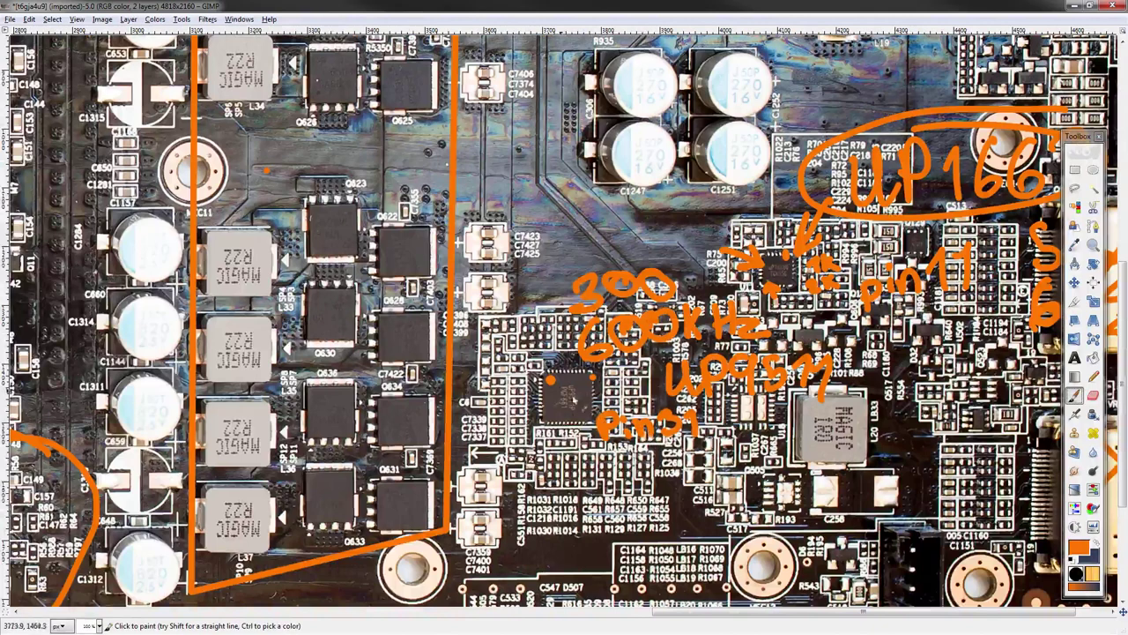
ctrl+scroll(586, 431, down, 1)
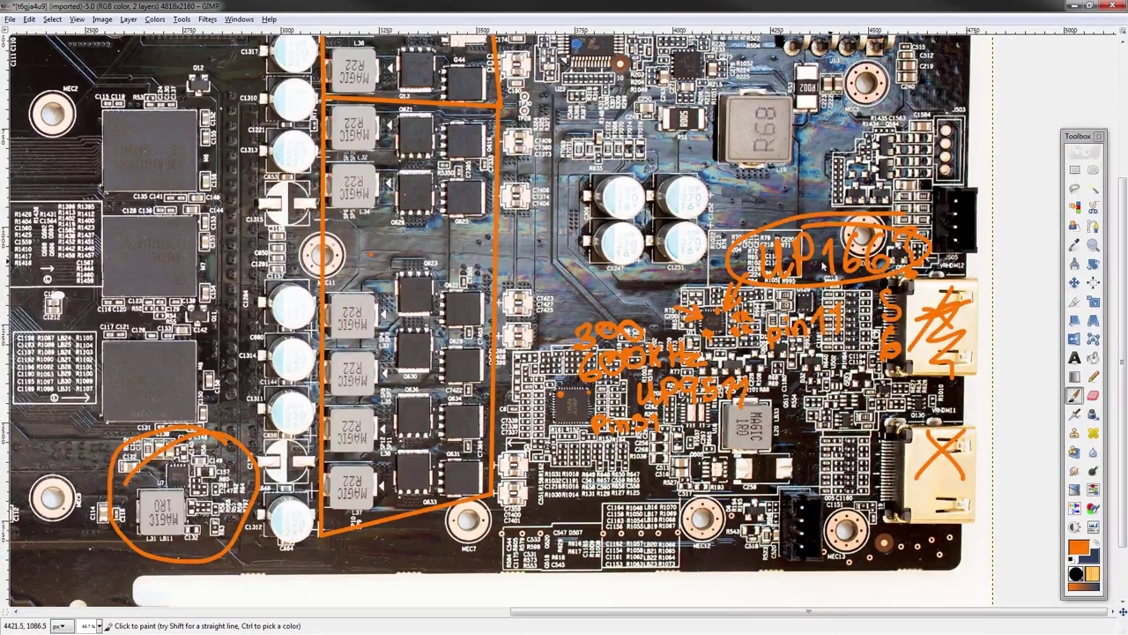
middle_drag(664, 428, 694, 440)
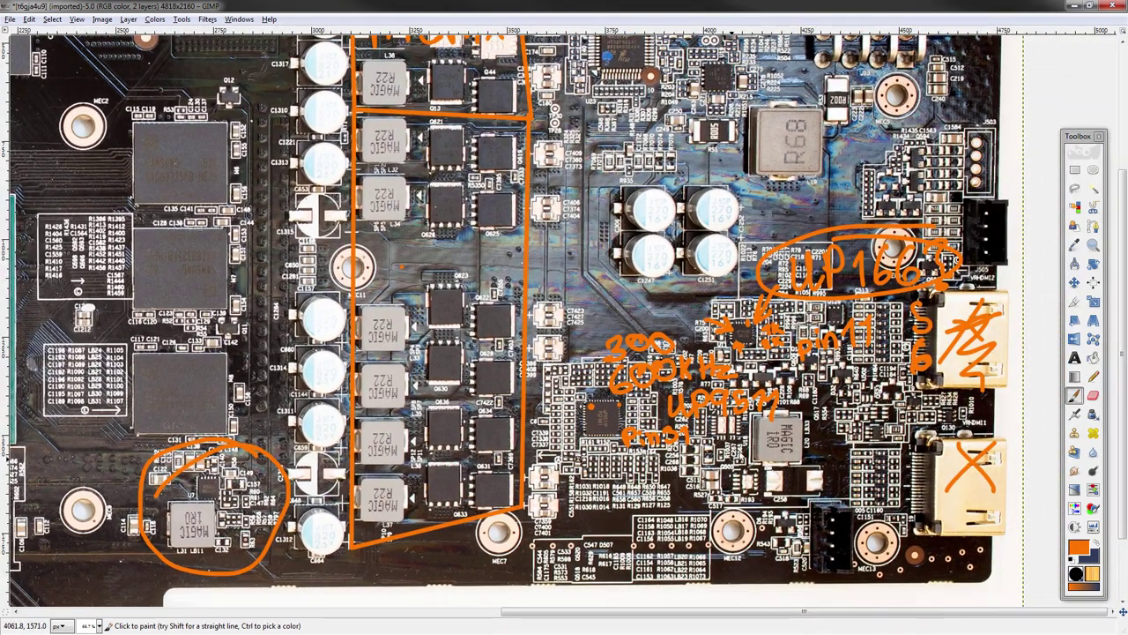
middle_drag(715, 467, 835, 495)
middle_drag(547, 365, 550, 412)
scroll(555, 370, up, 3)
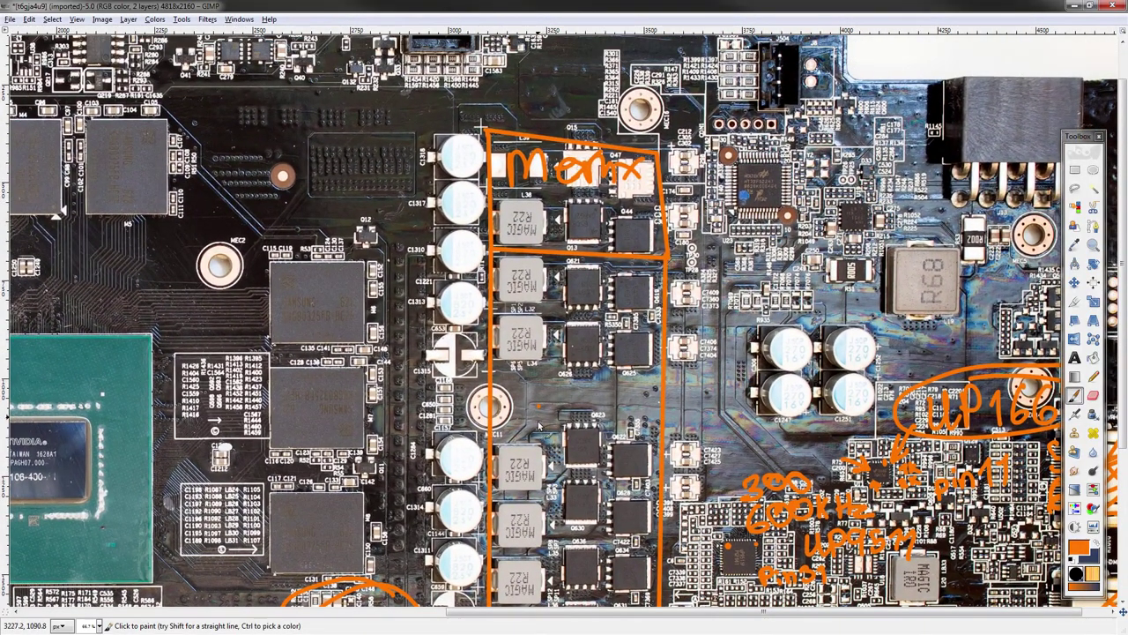
ctrl+scroll(539, 377, up, 4)
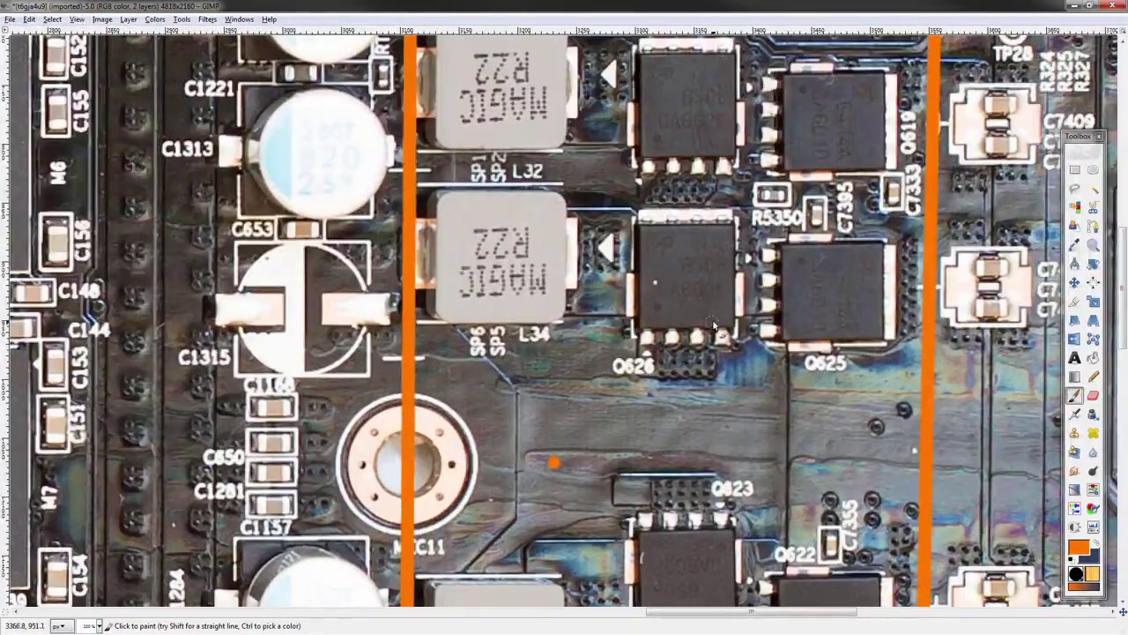
scroll(557, 361, up, 8)
scroll(557, 362, right, 6)
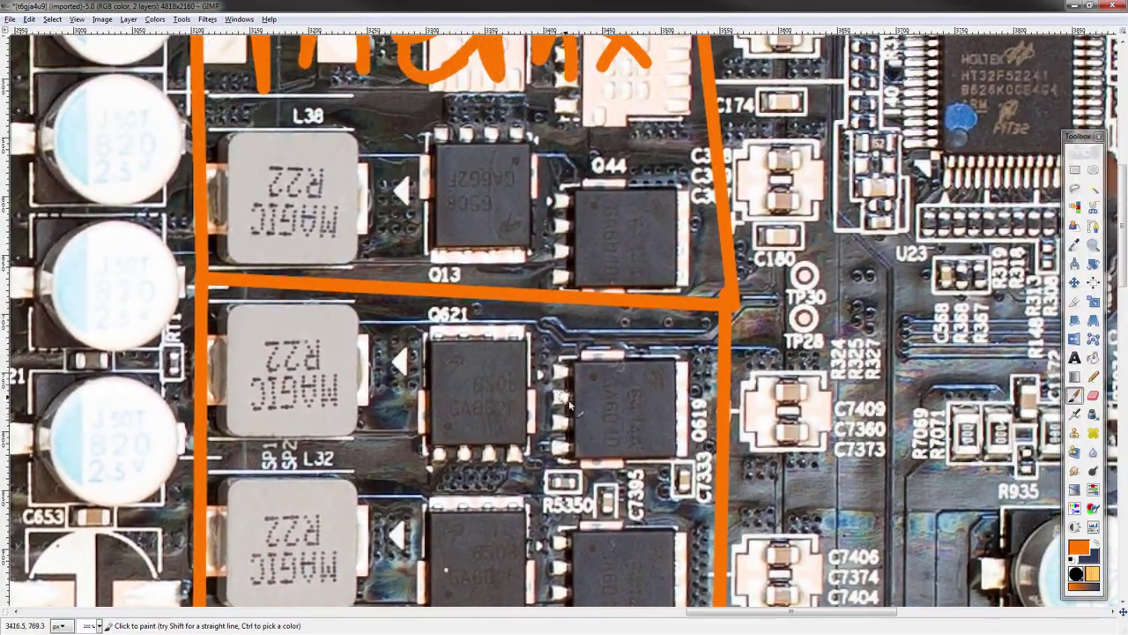
middle_drag(690, 284, 634, 216)
scroll(589, 200, down, 4)
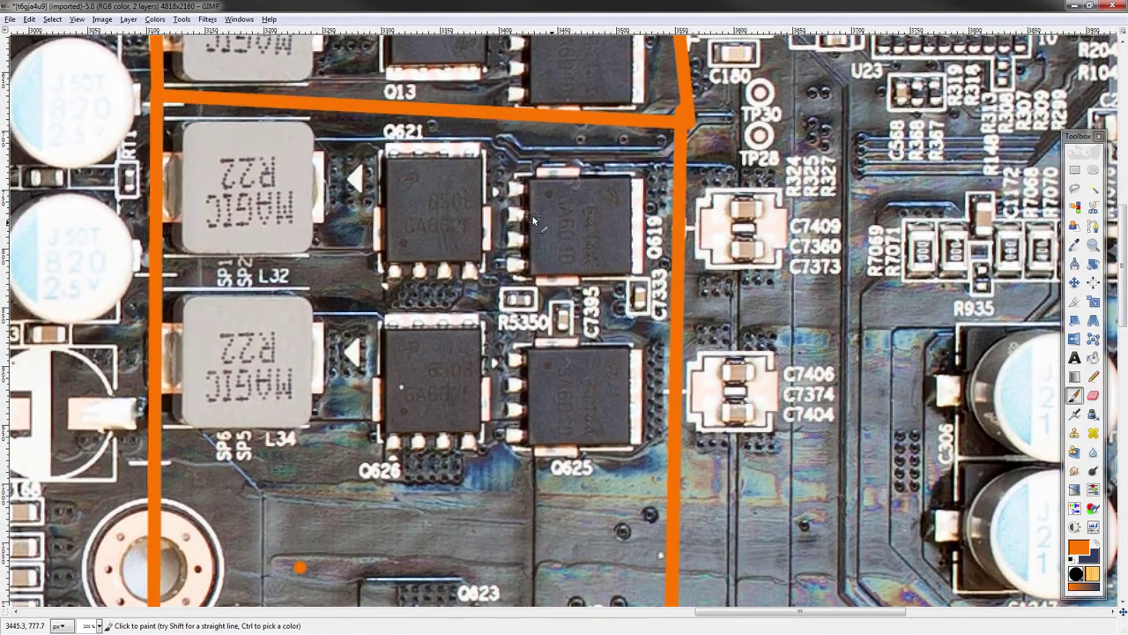
scroll(621, 361, up, 1)
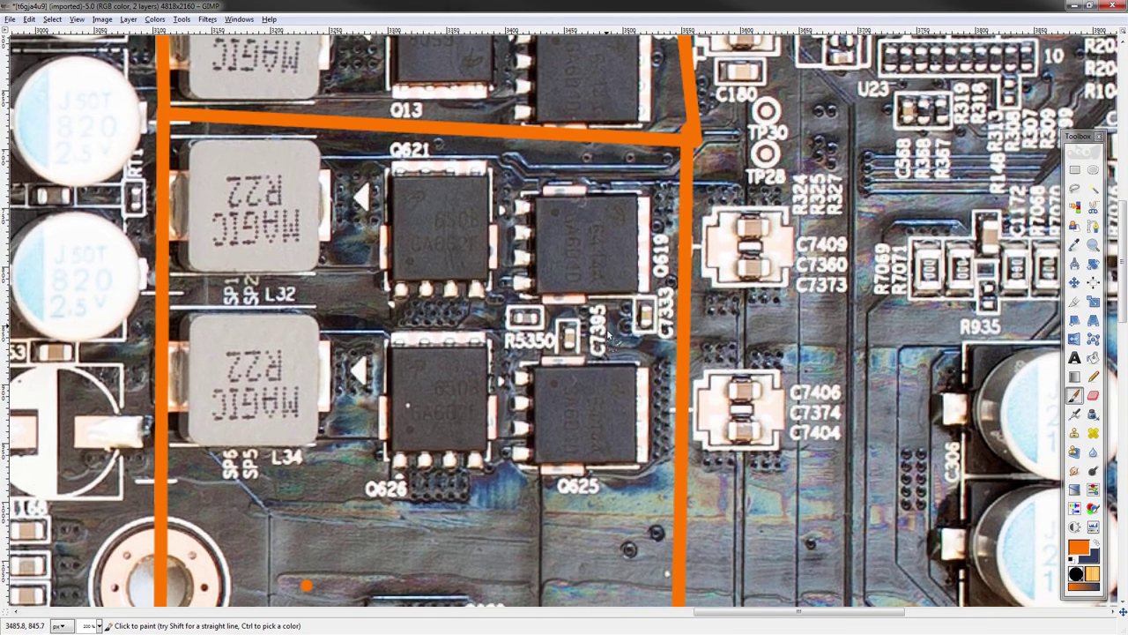
drag(551, 218, 625, 259)
drag(561, 272, 622, 217)
- Handwrite "G6414" to the right of the crossed Q619 MOSFET and "30A" underneath it
middle_drag(786, 196, 533, 262)
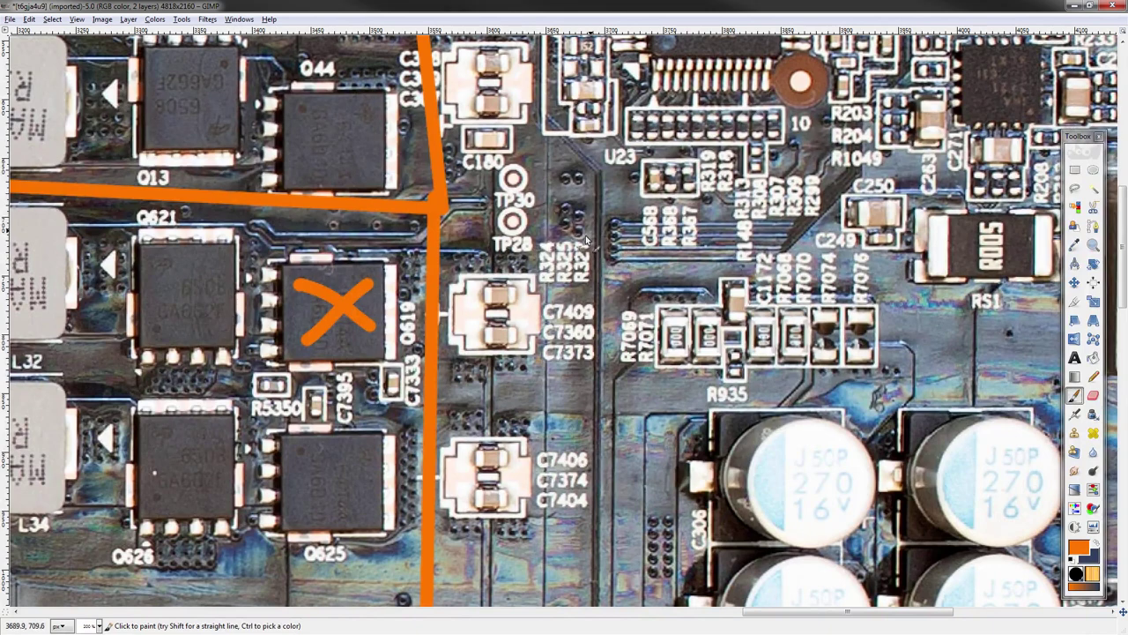
drag(593, 226, 601, 302)
mouse_move(670, 208)
mouse_down()
mouse_move(681, 277)
mouse_move(756, 264)
mouse_move(837, 216)
mouse_move(859, 299)
mouse_up()
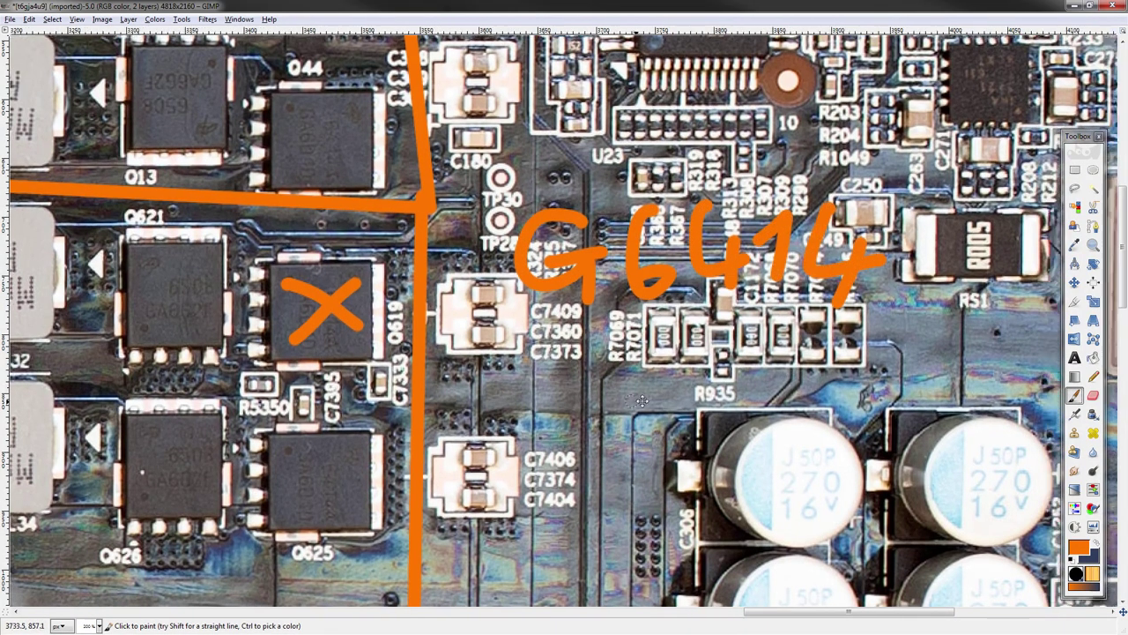
scroll(599, 274, down, 2)
mouse_move(603, 251)
mouse_down()
mouse_move(599, 326)
mouse_move(710, 257)
mouse_move(815, 295)
mouse_move(773, 282)
mouse_up()
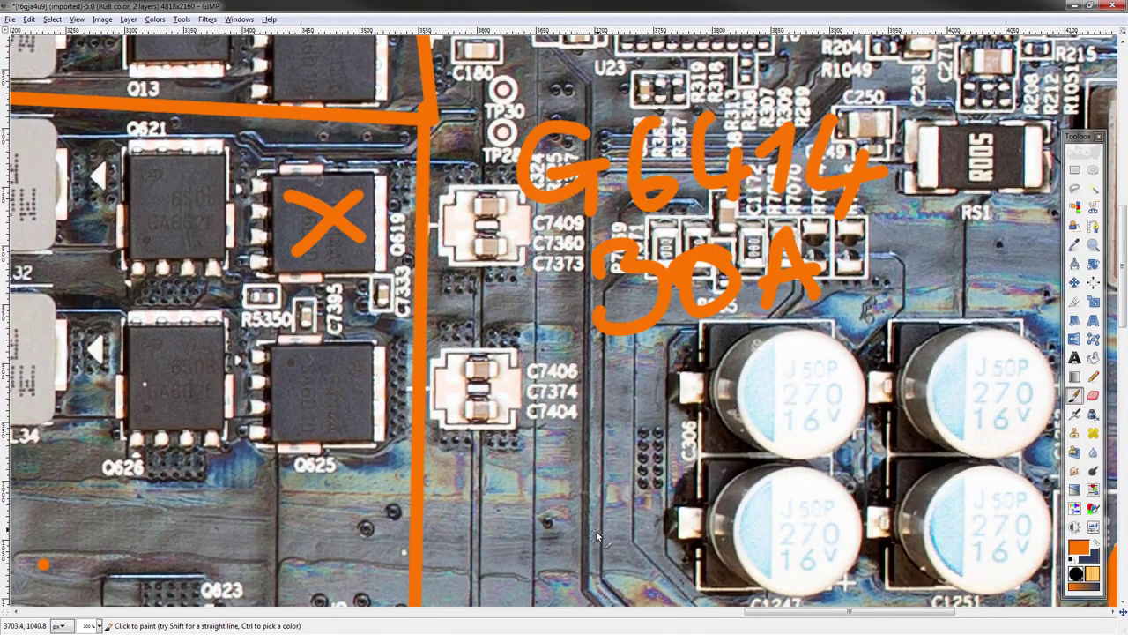
middle_drag(598, 521, 654, 440)
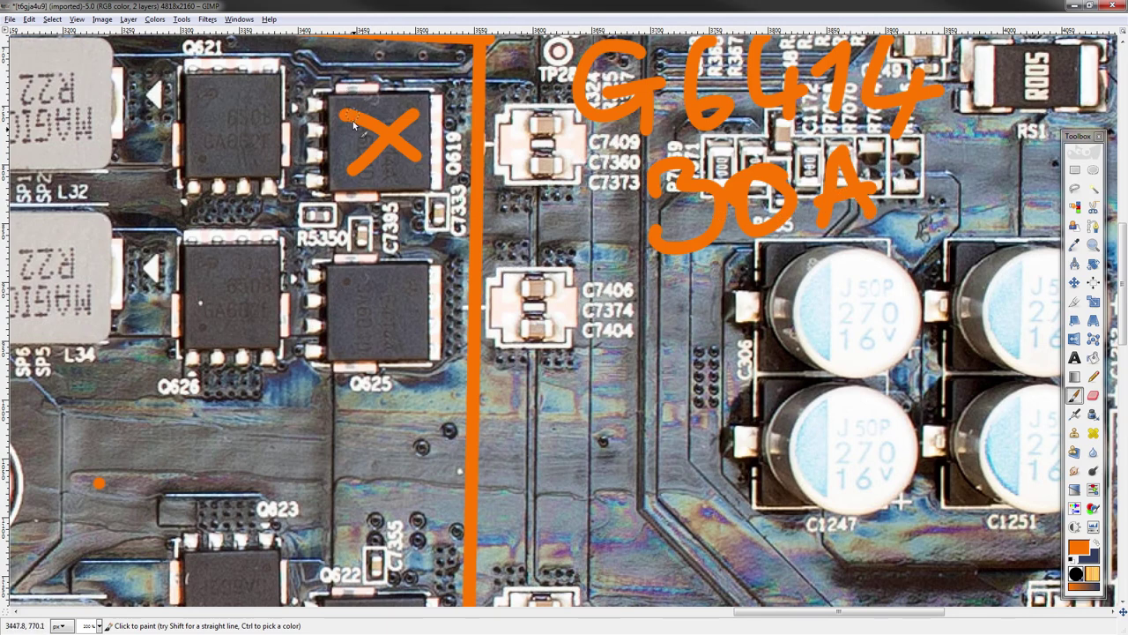
middle_drag(370, 363, 413, 434)
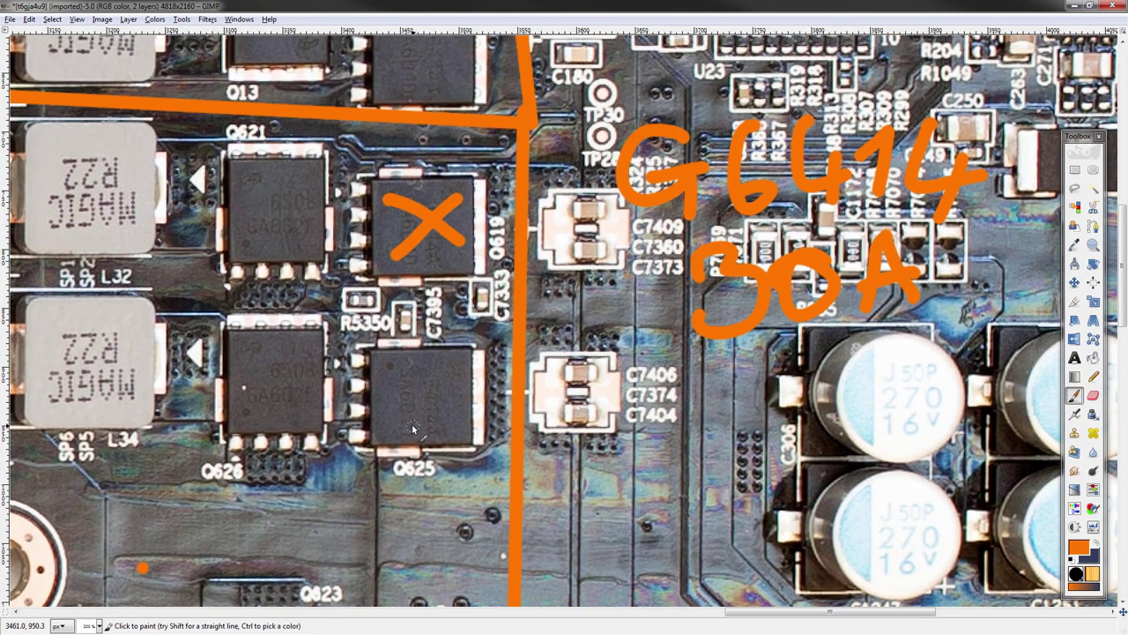
middle_drag(576, 341, 487, 327)
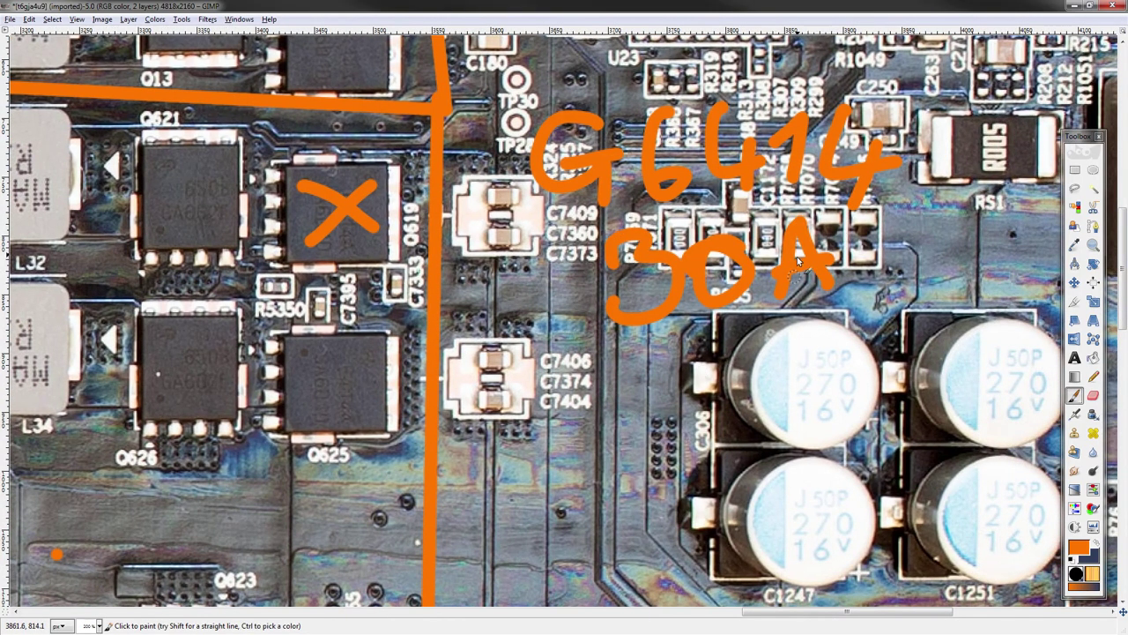
middle_drag(587, 417, 693, 397)
middle_drag(652, 310, 745, 321)
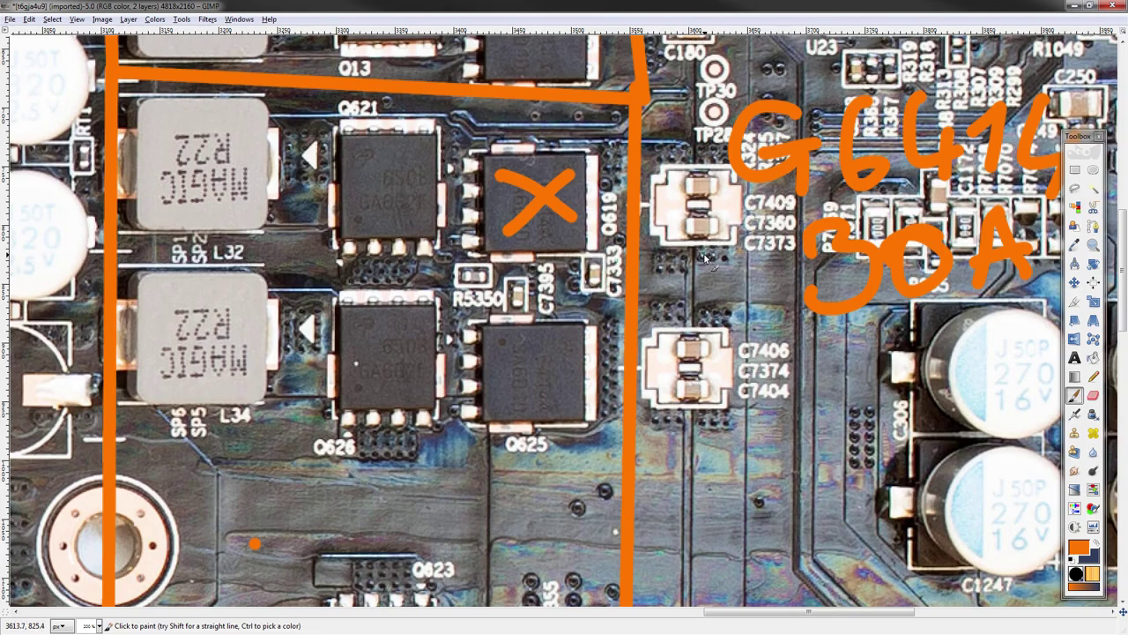
middle_drag(706, 257, 530, 257)
mouse_move(868, 208)
mouse_down()
mouse_move(766, 180)
mouse_move(676, 315)
mouse_up()
key(ctrl+z)
middle_drag(765, 308, 900, 288)
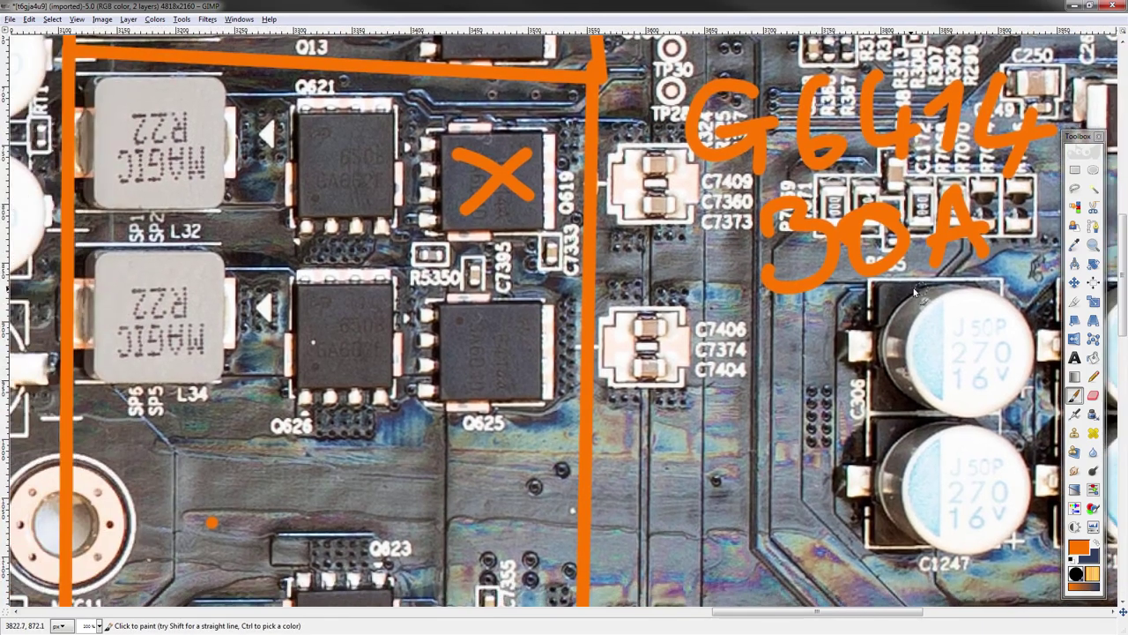
middle_drag(592, 236, 701, 308)
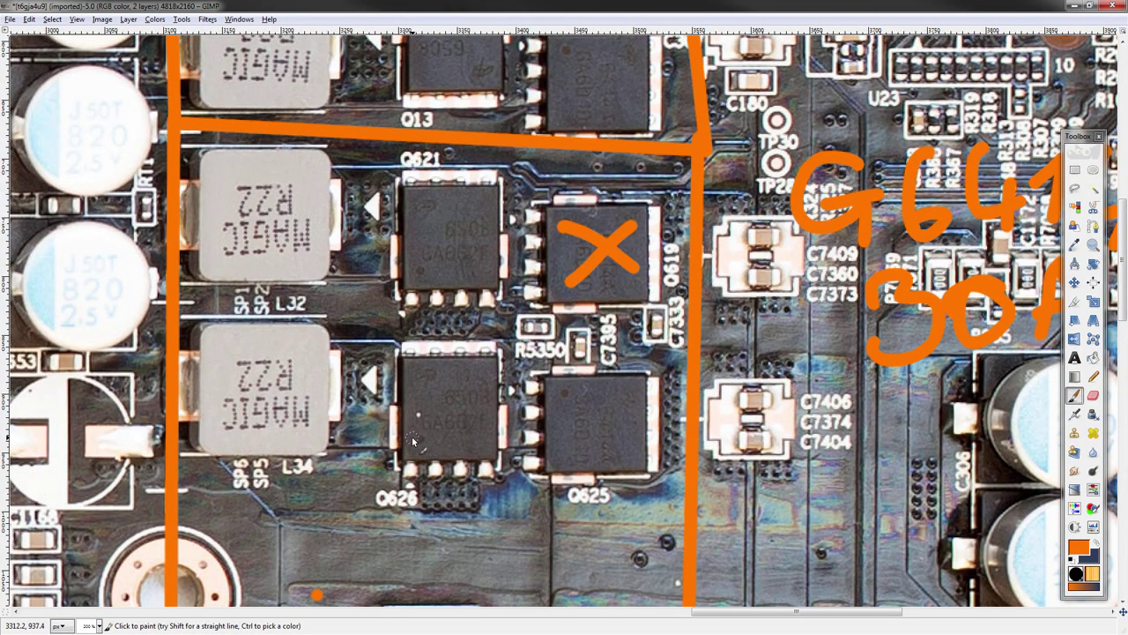
scroll(586, 229, right, 1)
scroll(586, 229, down, 1)
middle_drag(681, 385, 535, 356)
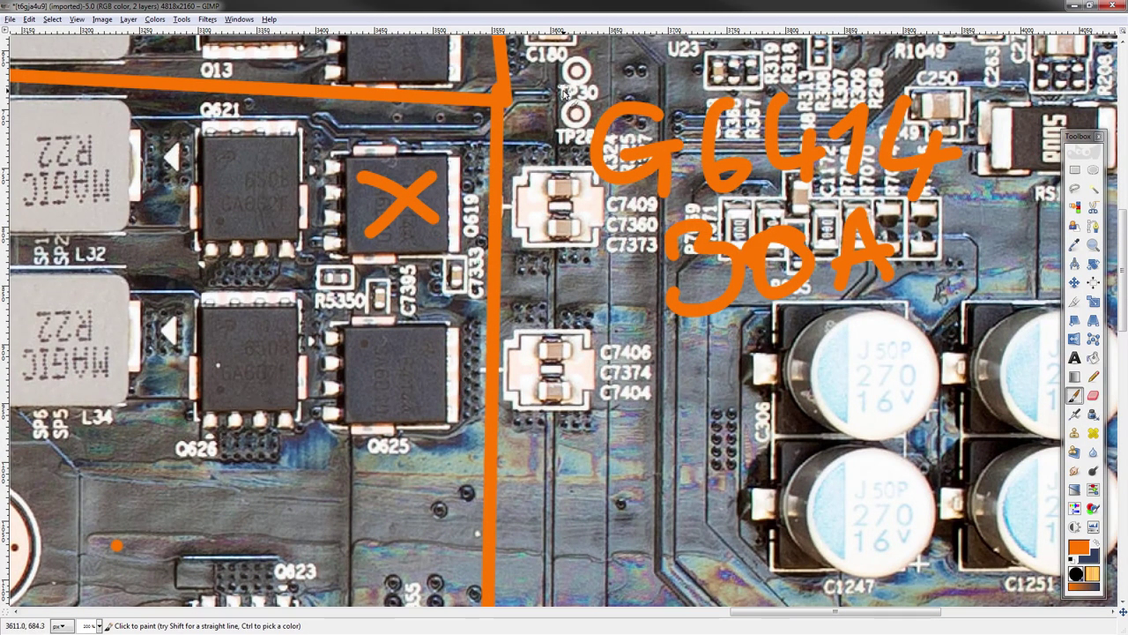
ctrl+scroll(529, 271, up, 1)
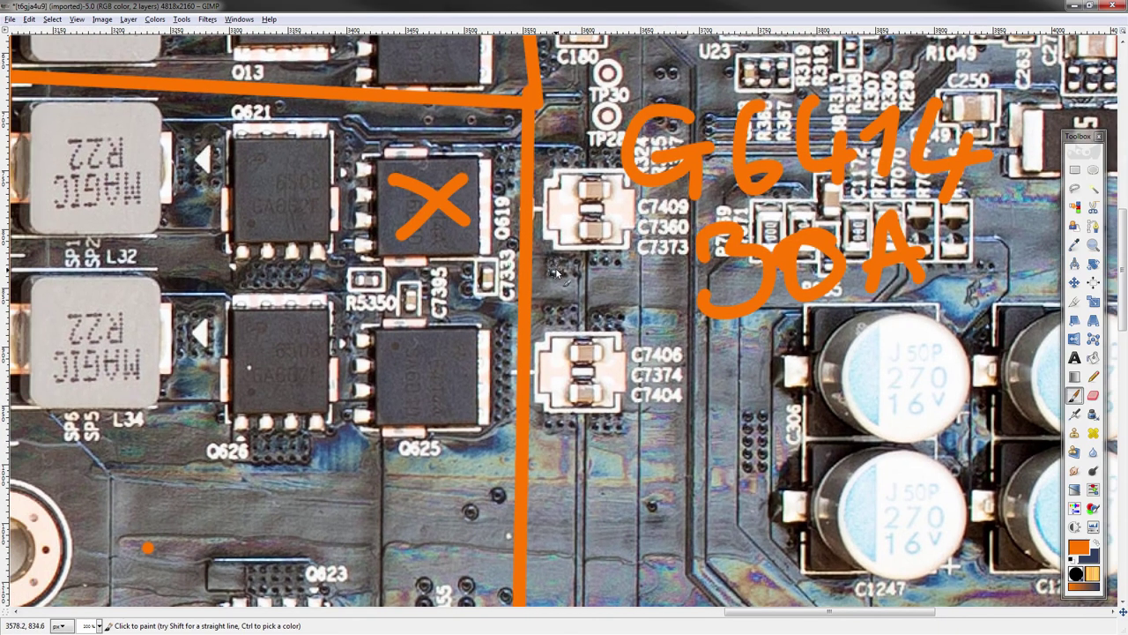
ctrl+scroll(503, 283, up, 1)
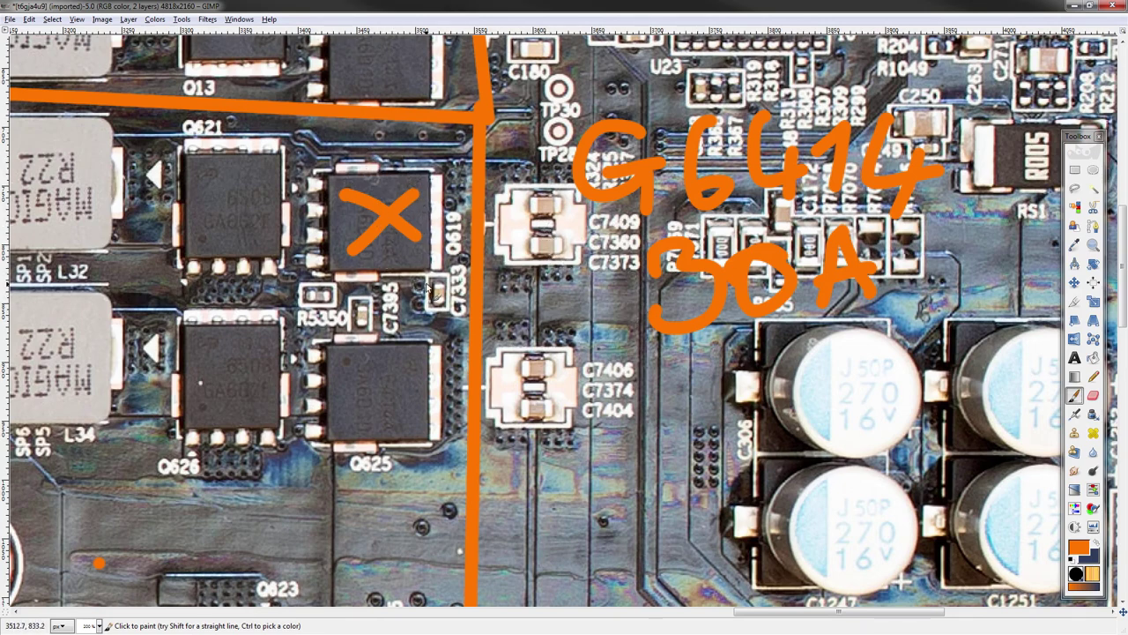
- Outline the crossed Q619 MOSFET with a hand-drawn box and handwrite "100A" below the "30A" note
middle_drag(511, 317, 457, 250)
middle_drag(390, 84, 437, 204)
mouse_move(436, 205)
mouse_down()
mouse_move(308, 209)
mouse_move(375, 338)
mouse_move(457, 218)
mouse_move(445, 210)
mouse_up()
middle_drag(499, 263, 465, 239)
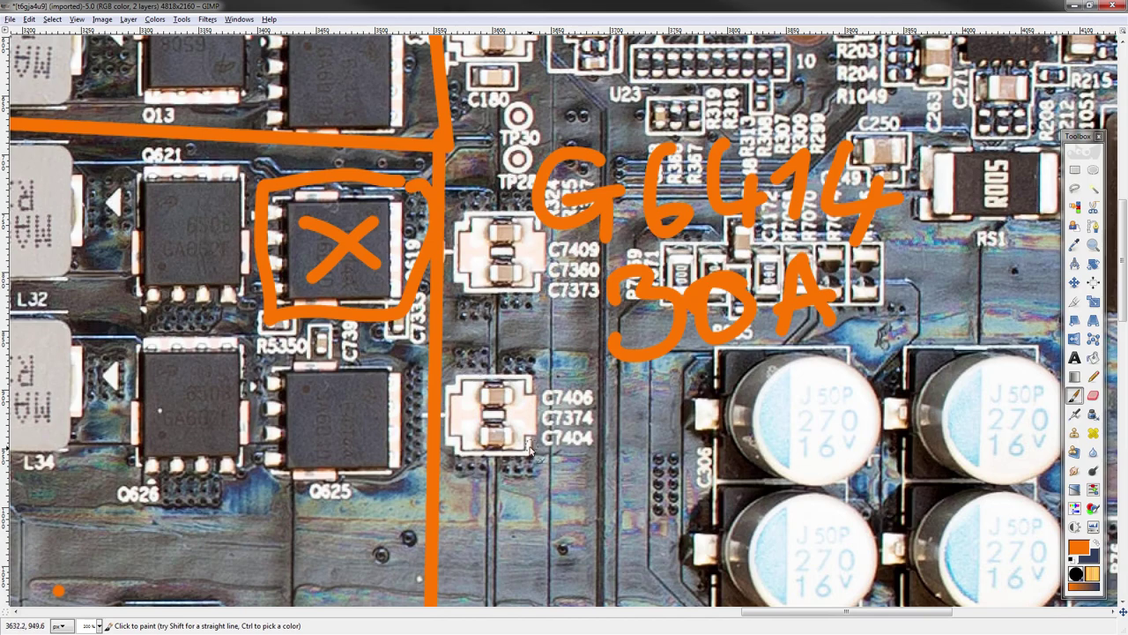
mouse_move(534, 449)
mouse_down()
mouse_move(616, 476)
mouse_move(696, 476)
mouse_move(740, 414)
mouse_move(753, 445)
mouse_up()
mouse_move(457, 346)
middle_down()
mouse_move(532, 264)
mouse_move(503, 288)
mouse_move(524, 385)
middle_up()
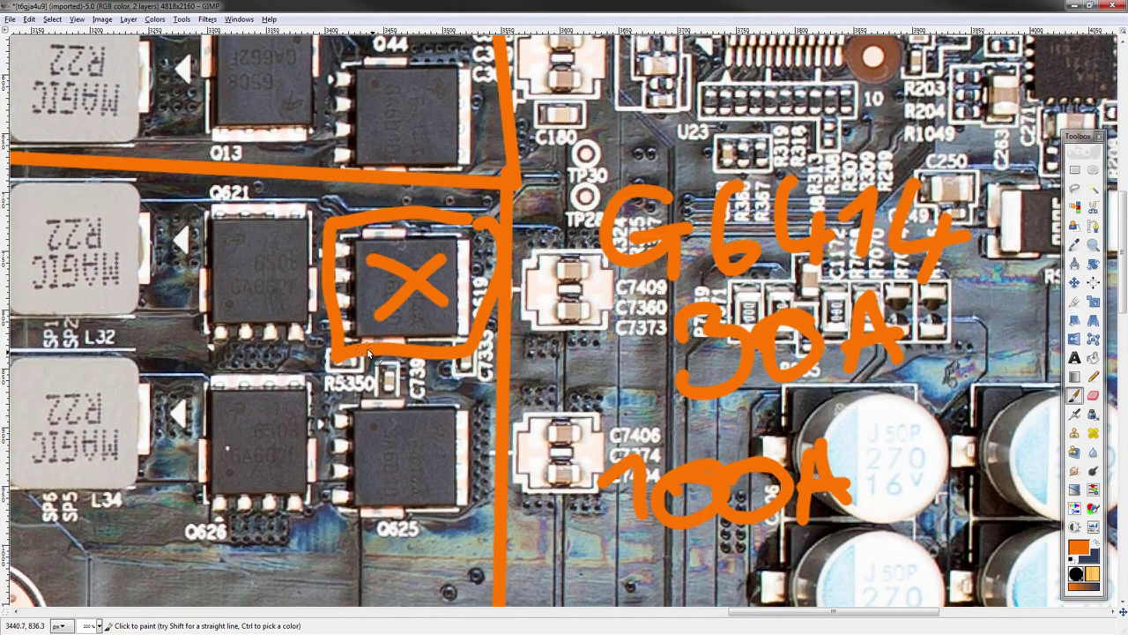
- Handwrite "180A" between the memory chips and the framed power phases, running over the capacitor column
middle_drag(814, 333, 711, 293)
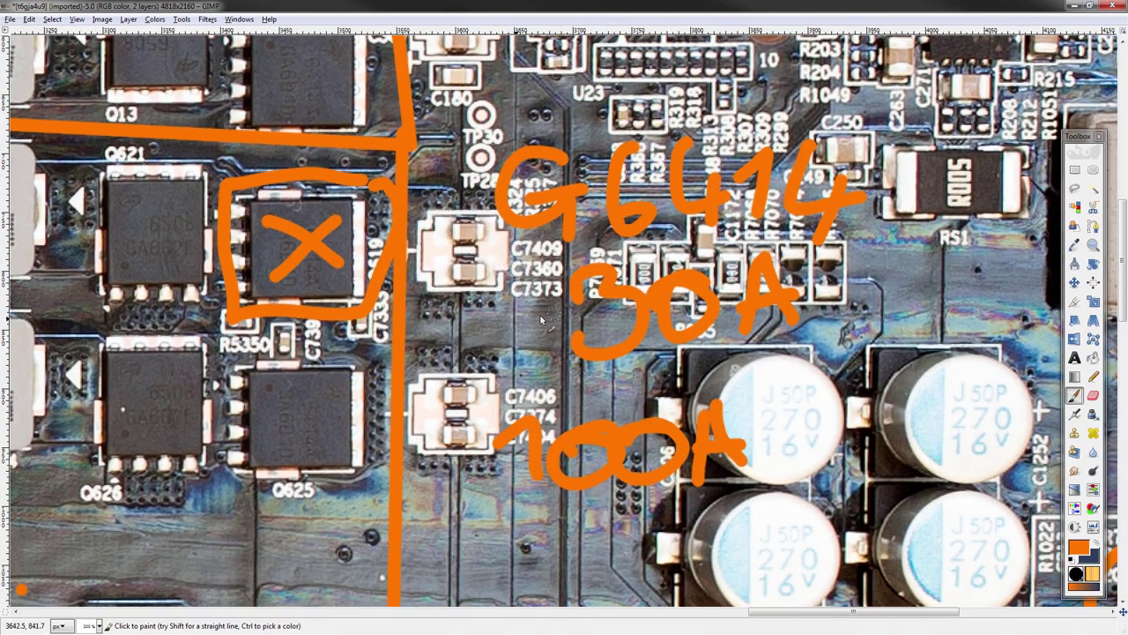
scroll(693, 237, left, 4)
scroll(693, 237, down, 2)
scroll(470, 361, left, 6)
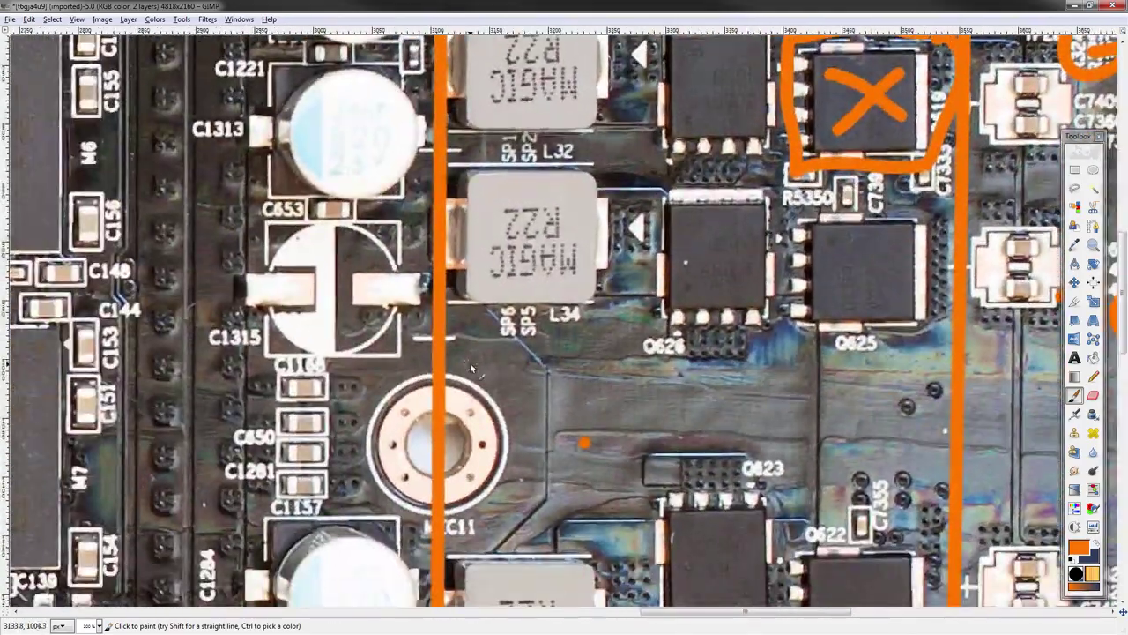
ctrl+scroll(469, 361, down, 1)
ctrl+scroll(470, 365, down, 2)
middle_drag(498, 419, 590, 281)
drag(388, 273, 410, 314)
mouse_move(451, 270)
mouse_down()
mouse_move(476, 273)
mouse_move(494, 308)
mouse_up()
drag(499, 264, 523, 308)
drag(495, 296, 522, 291)
- Handwrite "6508" to the left of the boxed X in the core phase area and "32A" beneath it
middle_drag(563, 281, 433, 362)
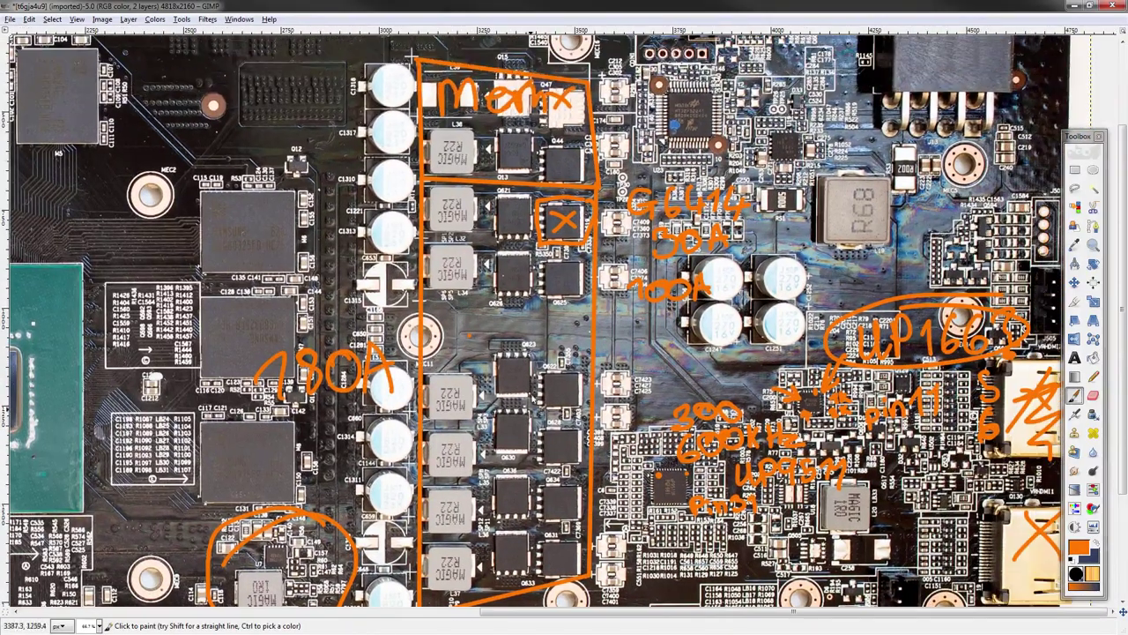
middle_drag(532, 483, 488, 487)
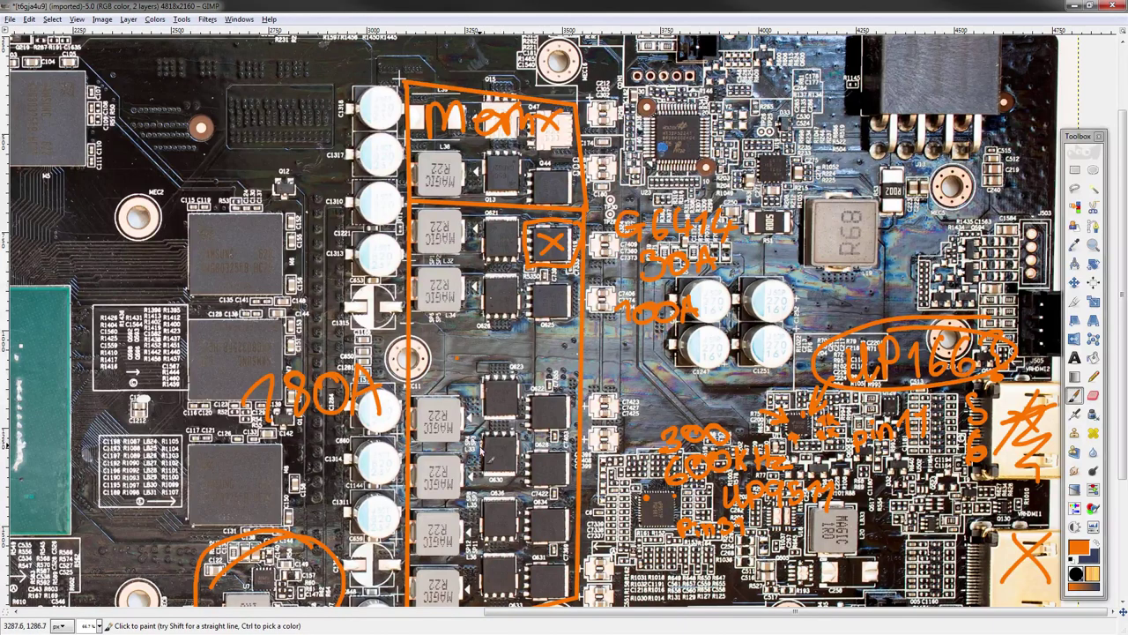
mouse_move(458, 234)
mouse_down()
mouse_move(476, 263)
mouse_move(507, 236)
mouse_move(515, 252)
mouse_up()
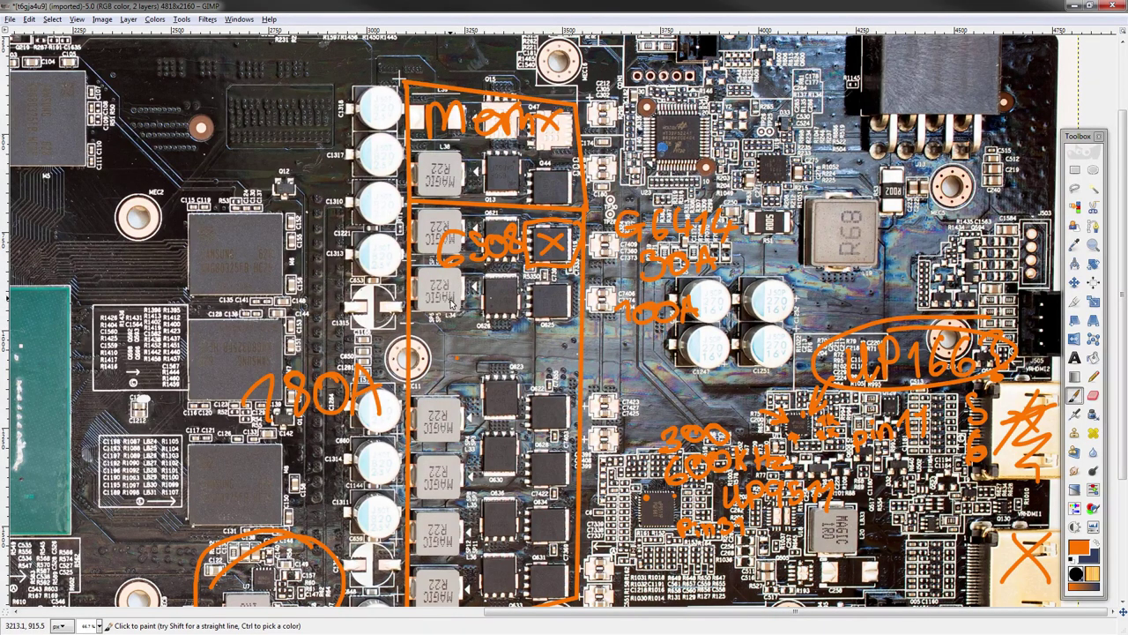
drag(462, 275, 446, 303)
mouse_move(469, 276)
mouse_down()
mouse_move(492, 308)
mouse_move(525, 307)
mouse_up()
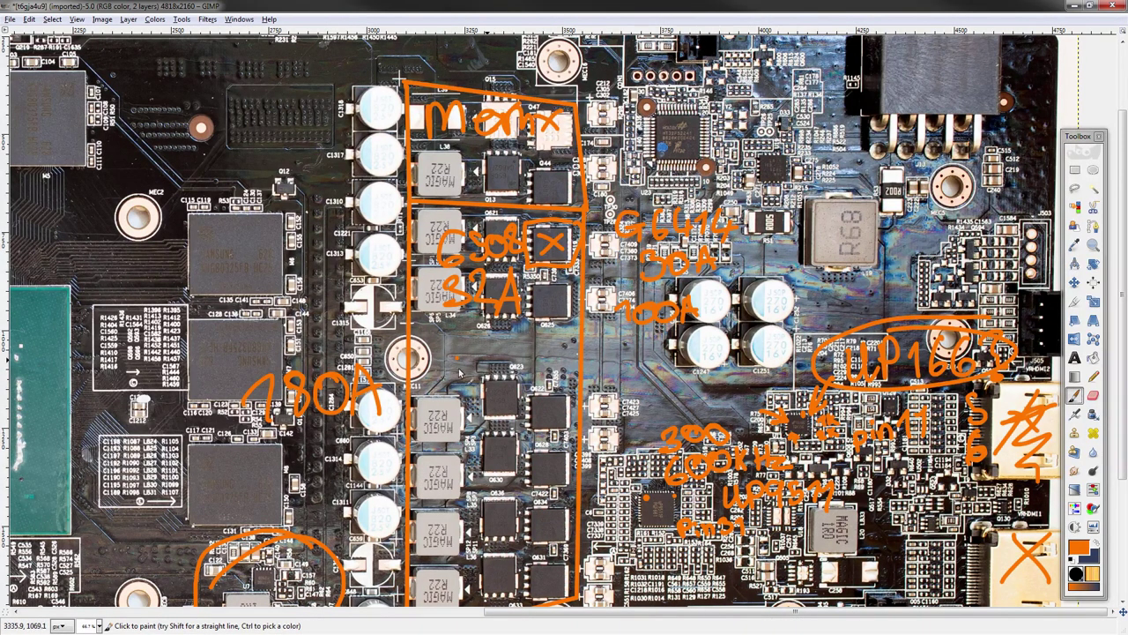
middle_drag(616, 370, 680, 342)
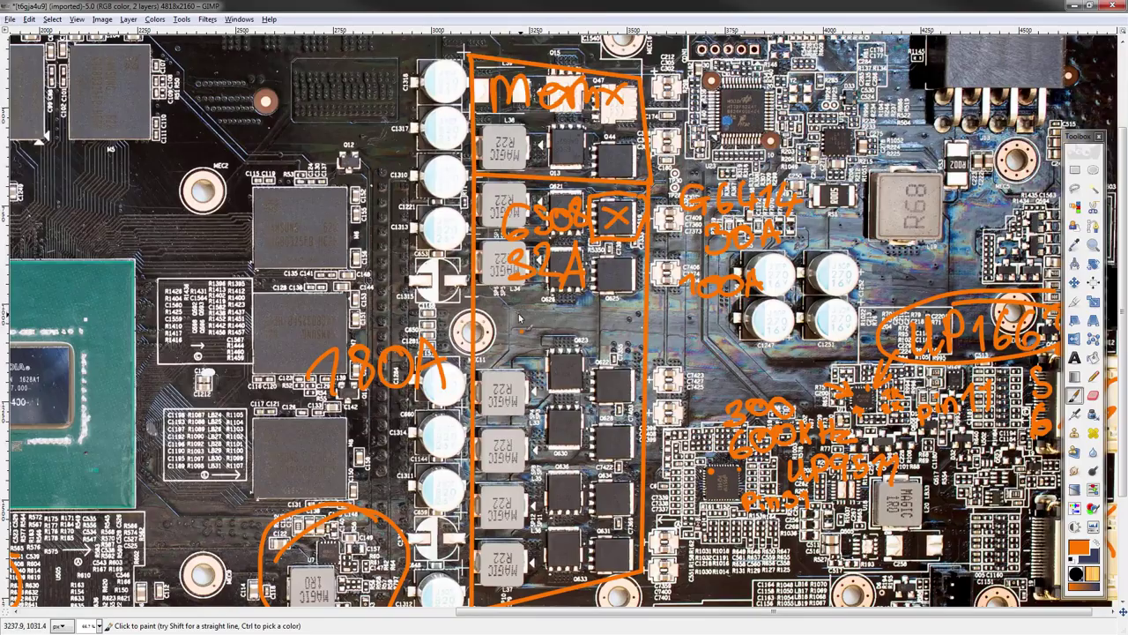
middle_drag(562, 156, 595, 171)
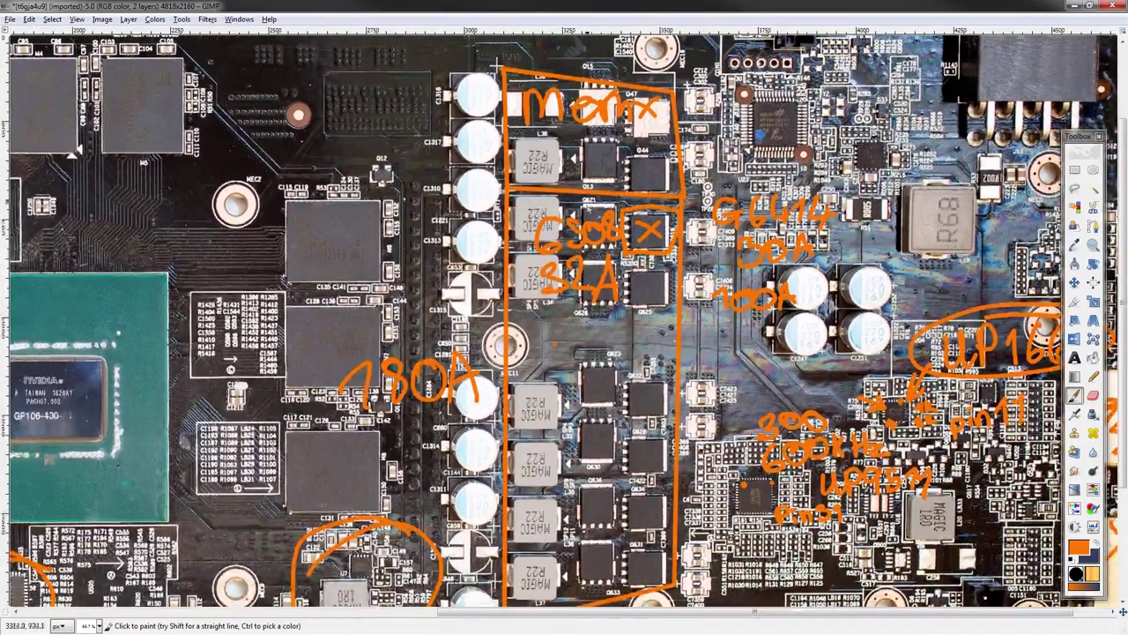
scroll(621, 203, right, 4)
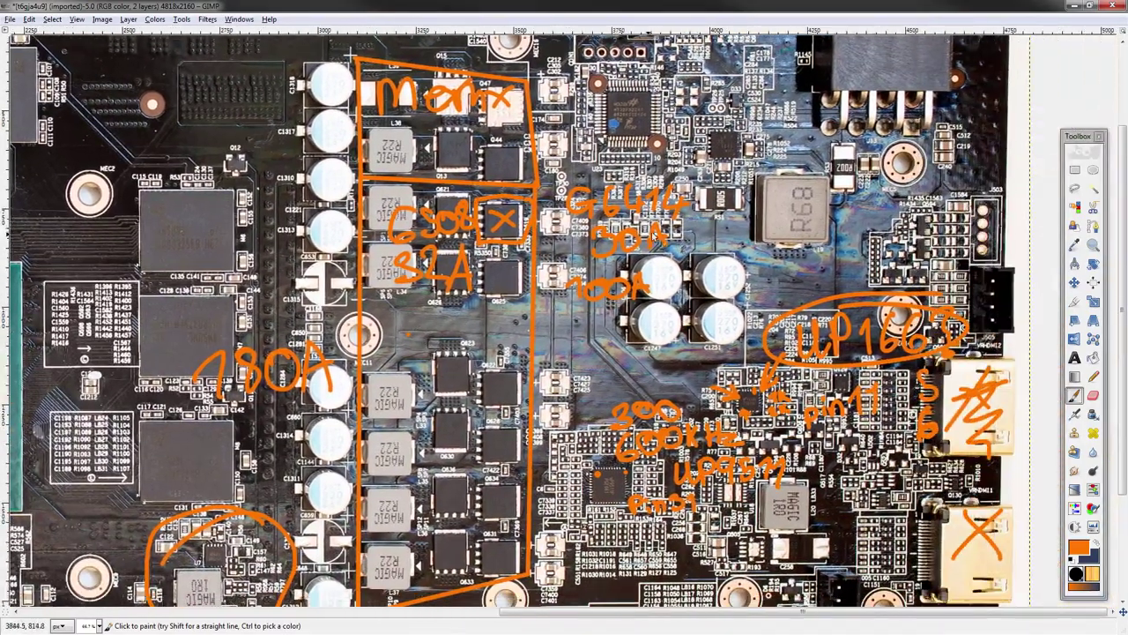
mouse_move(674, 224)
mouse_down()
mouse_move(696, 232)
mouse_move(596, 222)
mouse_up()
key(ctrl+z)
middle_drag(444, 403, 605, 328)
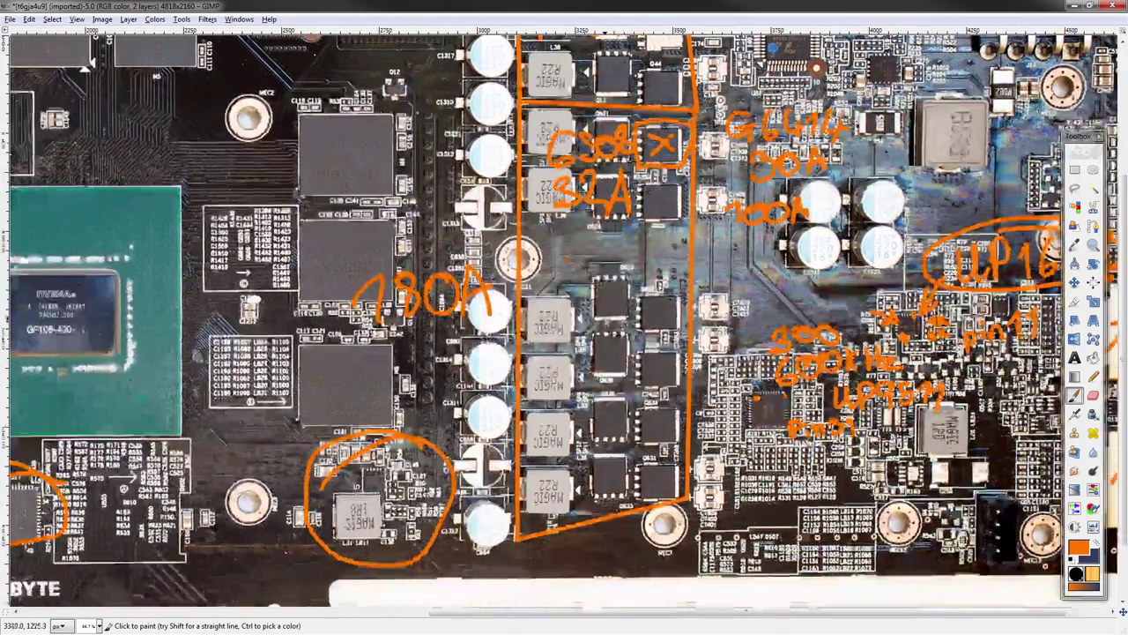
scroll(608, 344, left, 8)
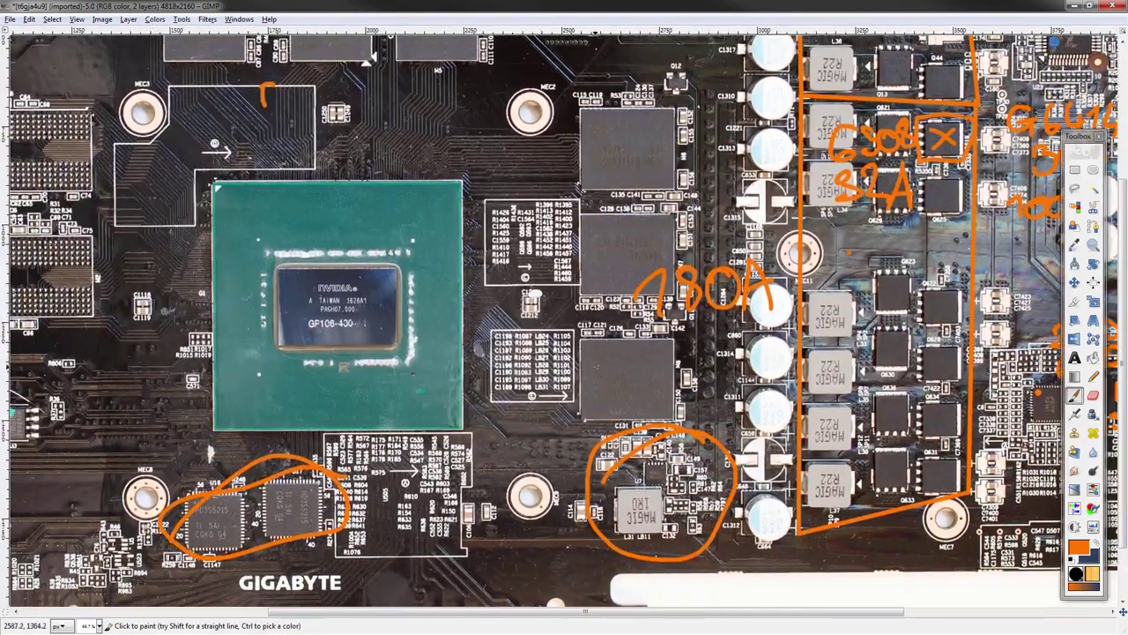
- Handwrite "135W" across the GPU die
scroll(370, 326, left, 2)
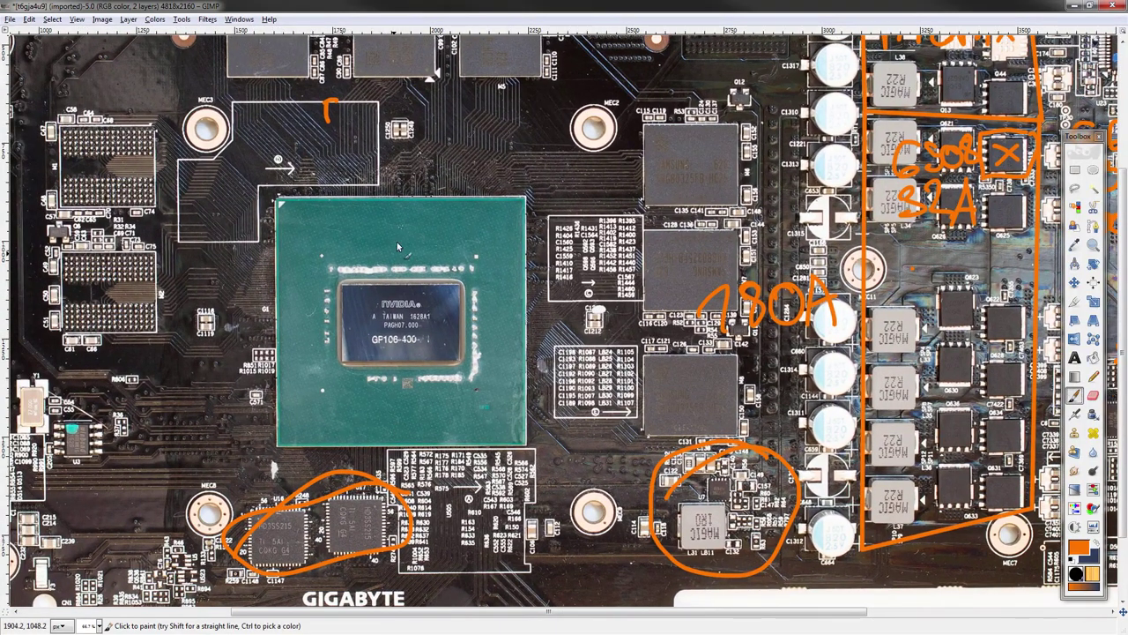
scroll(404, 294, up, 2)
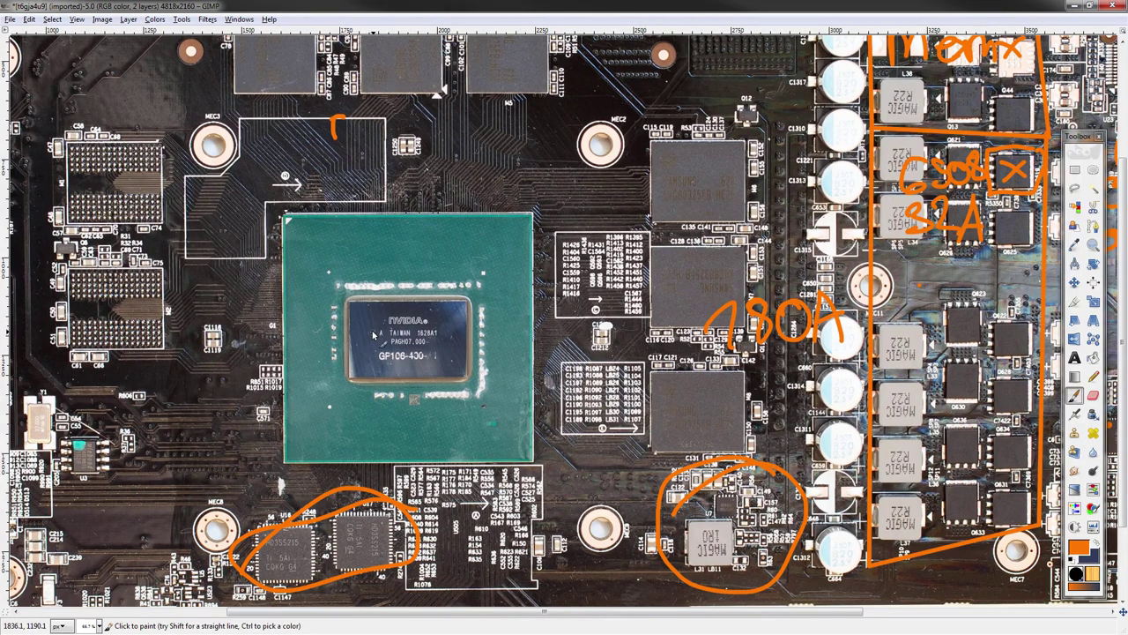
mouse_move(353, 346)
mouse_down()
mouse_move(372, 339)
mouse_move(377, 354)
mouse_up()
mouse_move(386, 324)
mouse_down()
mouse_move(402, 334)
mouse_move(390, 350)
mouse_up()
mouse_move(422, 318)
mouse_down()
mouse_move(415, 327)
mouse_move(476, 303)
mouse_up()
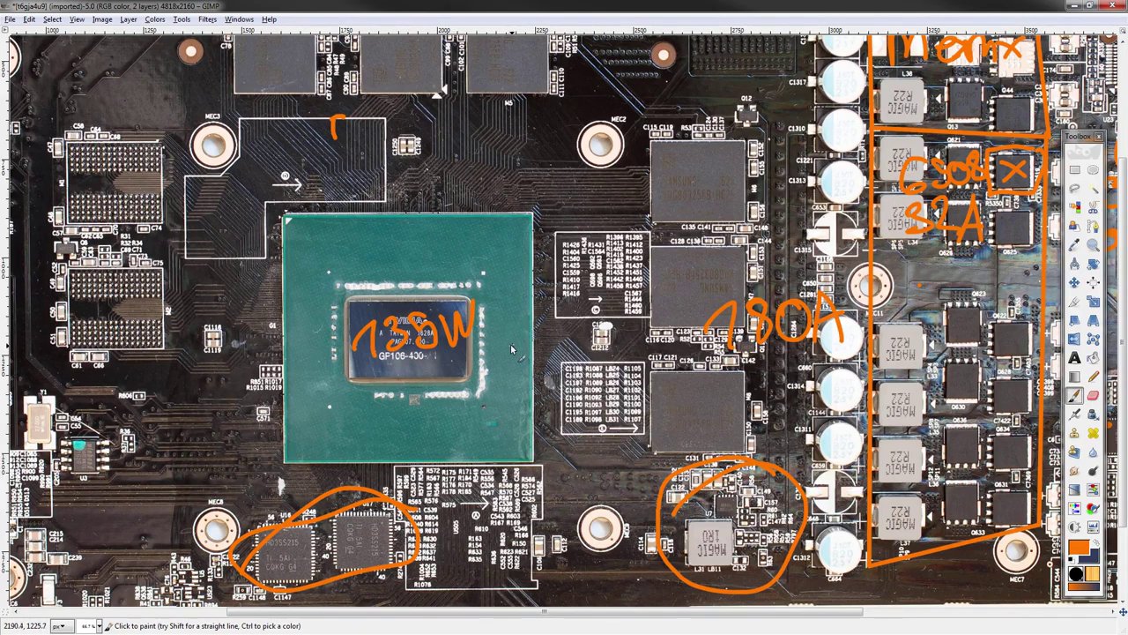
- Handwrite "30W" above the GPU die and draw a curved line from it through the memory chips
middle_drag(513, 349, 539, 407)
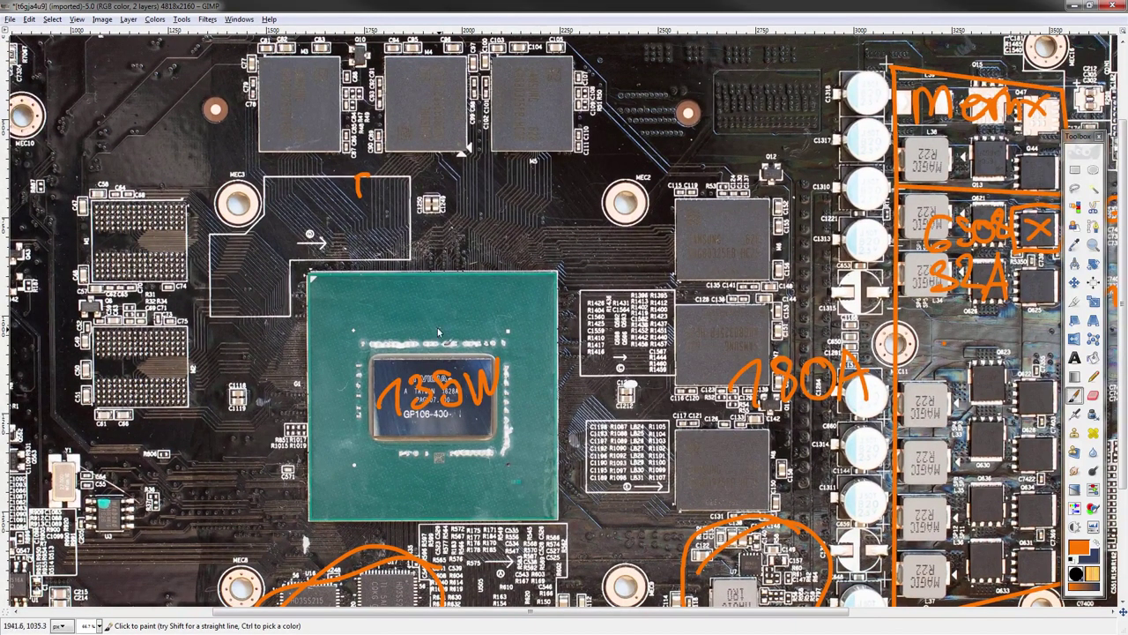
mouse_move(394, 299)
mouse_down()
mouse_move(410, 313)
mouse_move(393, 331)
mouse_up()
mouse_move(450, 301)
mouse_down()
mouse_move(446, 324)
mouse_move(452, 302)
mouse_up()
mouse_move(461, 293)
mouse_down()
mouse_move(480, 301)
mouse_move(499, 273)
mouse_up()
mouse_move(401, 286)
mouse_down()
mouse_move(333, 240)
mouse_move(668, 152)
mouse_move(716, 466)
mouse_up()
- Handwrite "1.5V" beside the "30W" note and "20A" beneath it, near the right-hand memory chips
middle_drag(705, 483, 688, 481)
mouse_move(617, 463)
middle_down()
mouse_move(441, 447)
mouse_move(418, 496)
middle_up()
drag(305, 302, 328, 312)
click(352, 304)
drag(381, 267, 365, 298)
drag(388, 256, 406, 257)
middle_drag(423, 322, 353, 348)
drag(279, 384, 310, 397)
mouse_move(321, 358)
mouse_down()
mouse_move(370, 372)
mouse_move(368, 349)
mouse_up()
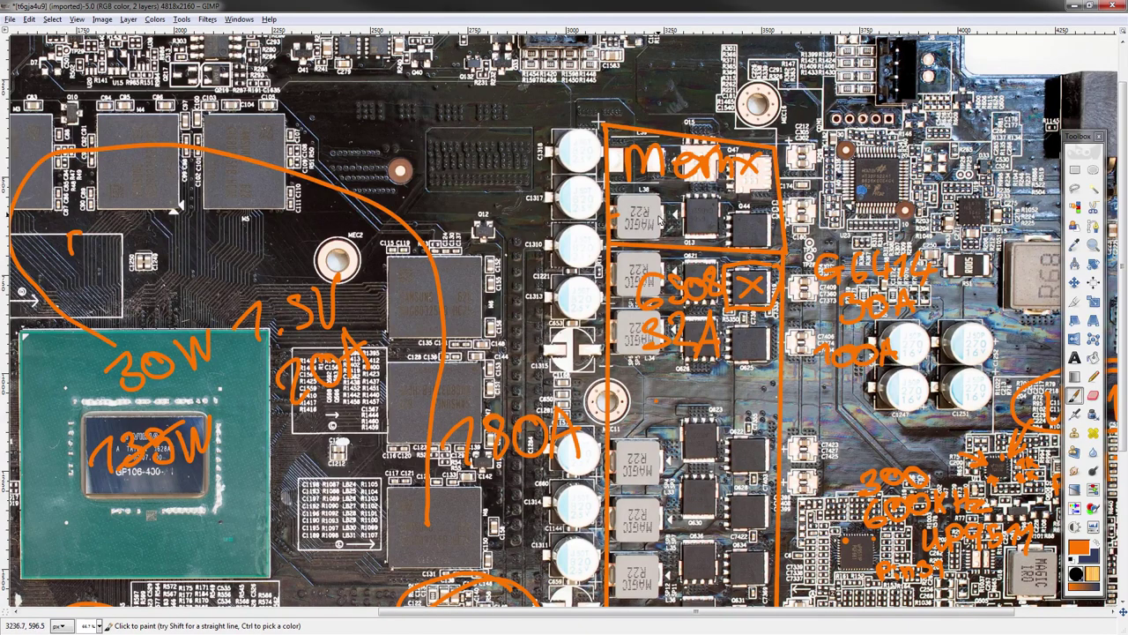
- Handwrite "30A" below the memory label inside the framed memory phase
mouse_move(668, 203)
mouse_down()
mouse_move(666, 232)
mouse_move(717, 208)
mouse_move(728, 234)
mouse_move(749, 234)
mouse_up()
drag(732, 226, 748, 225)
middle_drag(715, 371, 700, 206)
drag(673, 195, 680, 380)
key(ctrl+z)
middle_drag(683, 291, 712, 507)
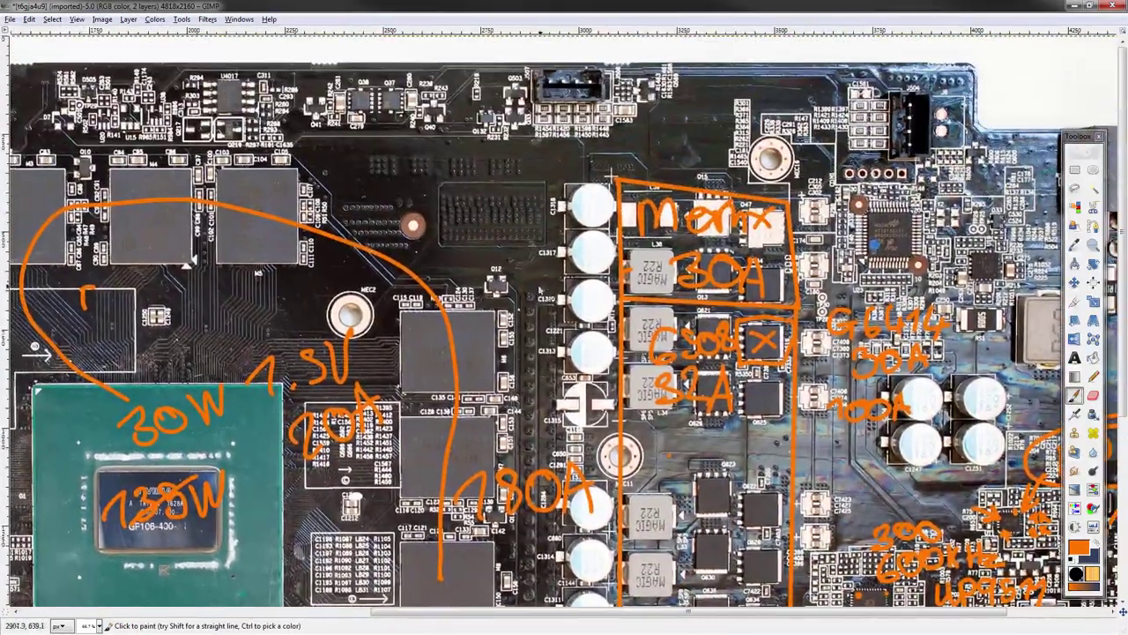
- Examine the annotated memory chips, the memory phase, the core phases and the GPU area
middle_drag(326, 440, 511, 346)
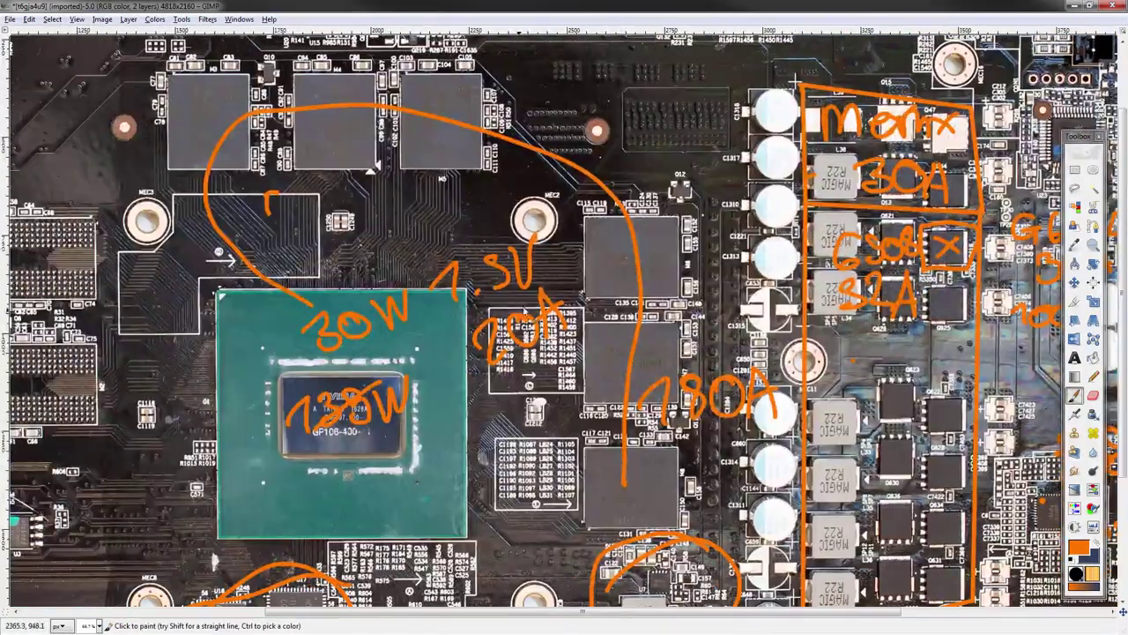
middle_drag(617, 275, 469, 334)
middle_drag(606, 304, 435, 262)
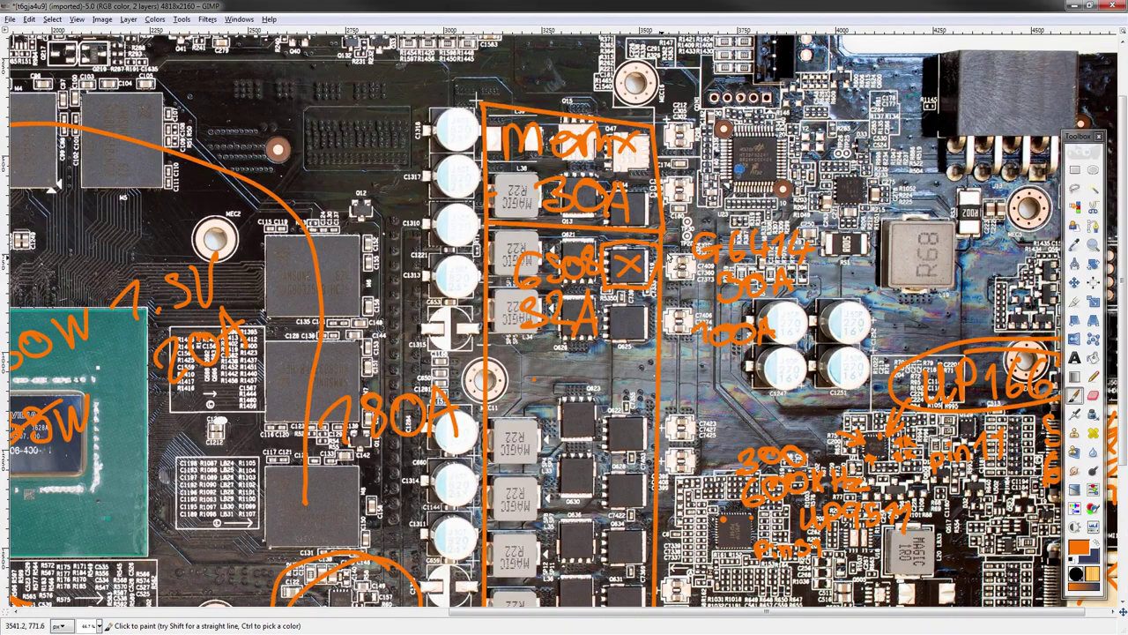
mouse_move(631, 324)
middle_down()
mouse_move(825, 242)
mouse_move(659, 336)
mouse_move(412, 250)
mouse_move(423, 252)
middle_up()
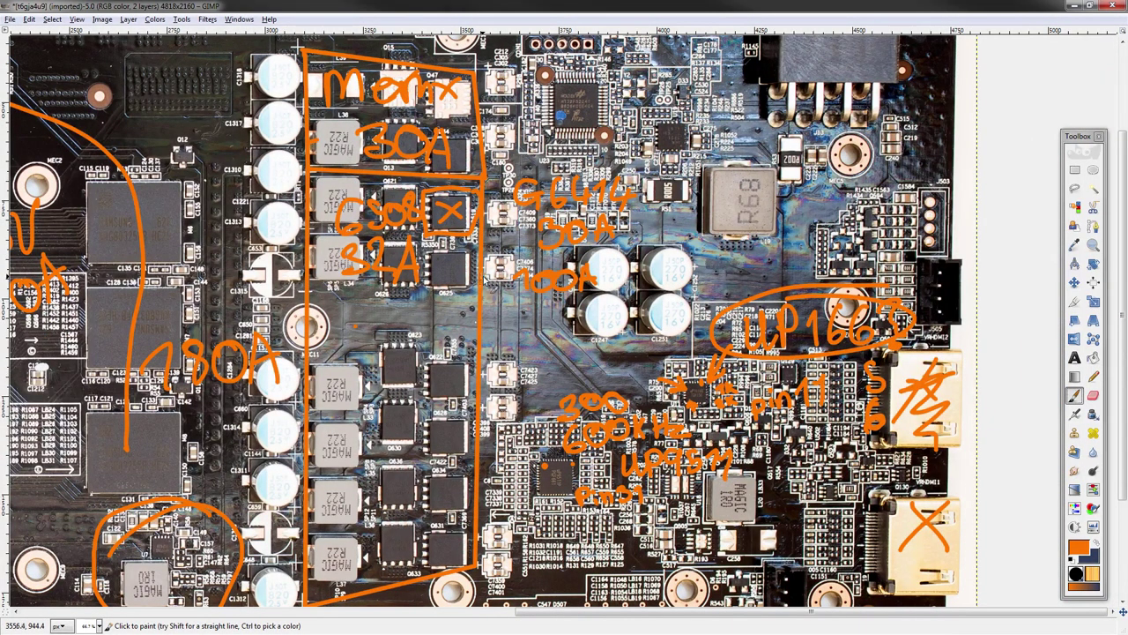
shift+scroll(483, 280, left, 3)
middle_drag(480, 314, 734, 296)
middle_drag(718, 228, 653, 264)
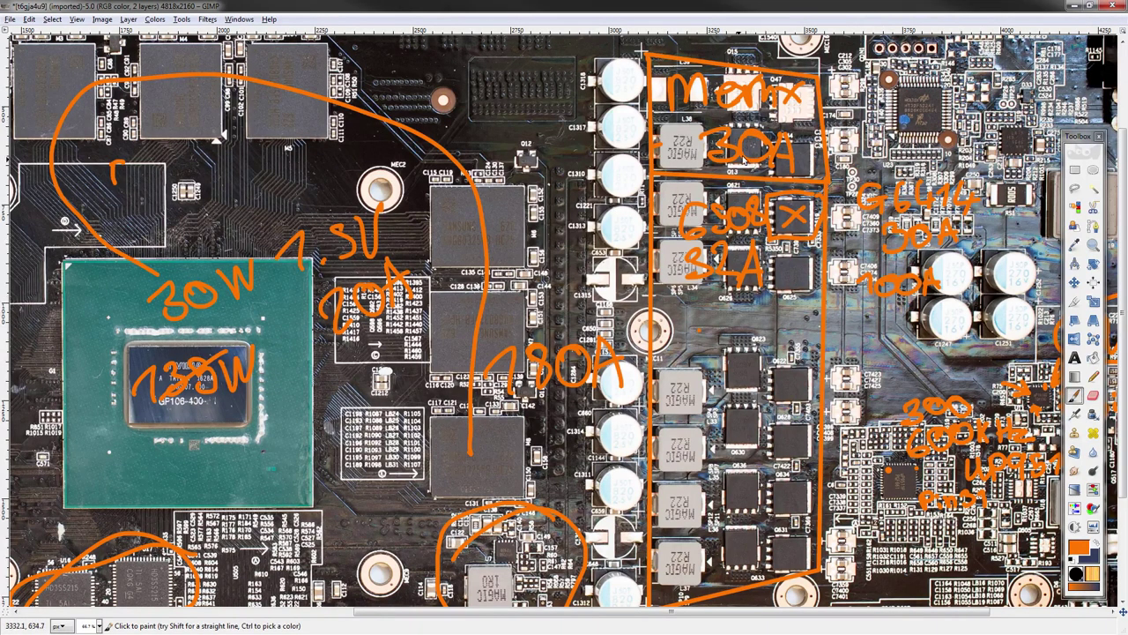
middle_drag(500, 289, 672, 228)
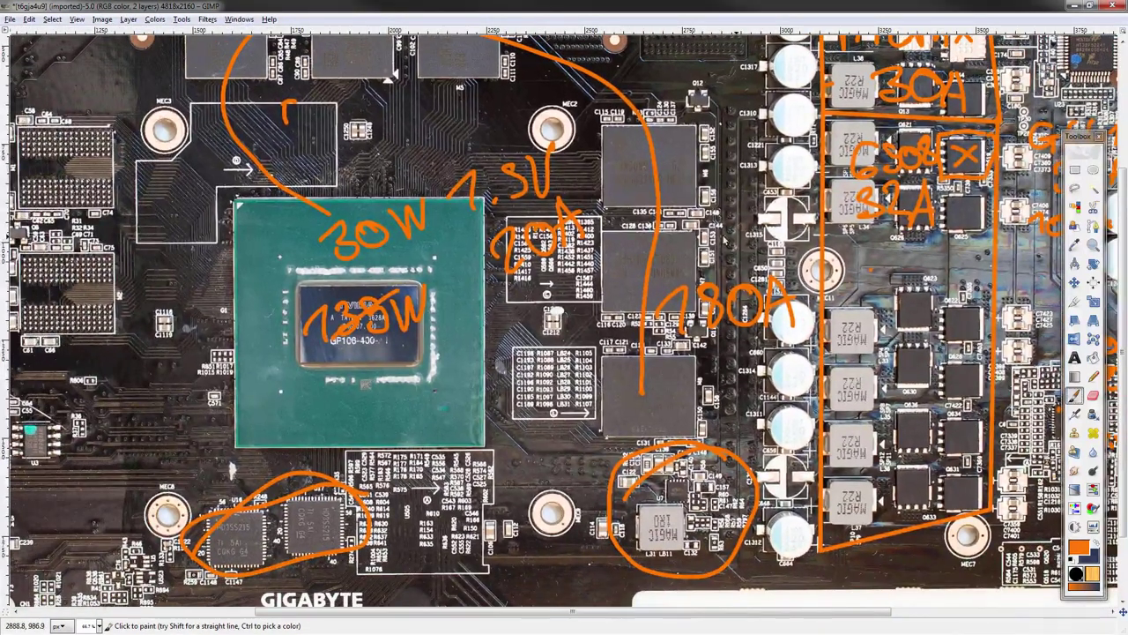
middle_drag(899, 271, 908, 319)
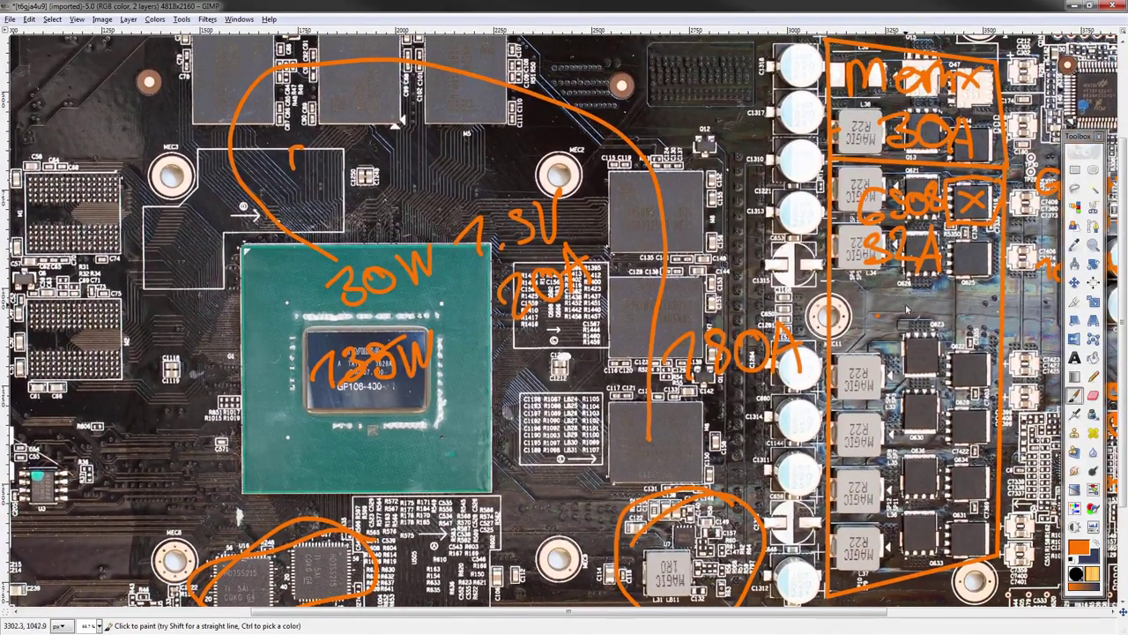
mouse_move(520, 204)
middle_down()
mouse_move(560, 259)
mouse_move(546, 259)
mouse_move(527, 205)
mouse_move(511, 207)
middle_up()
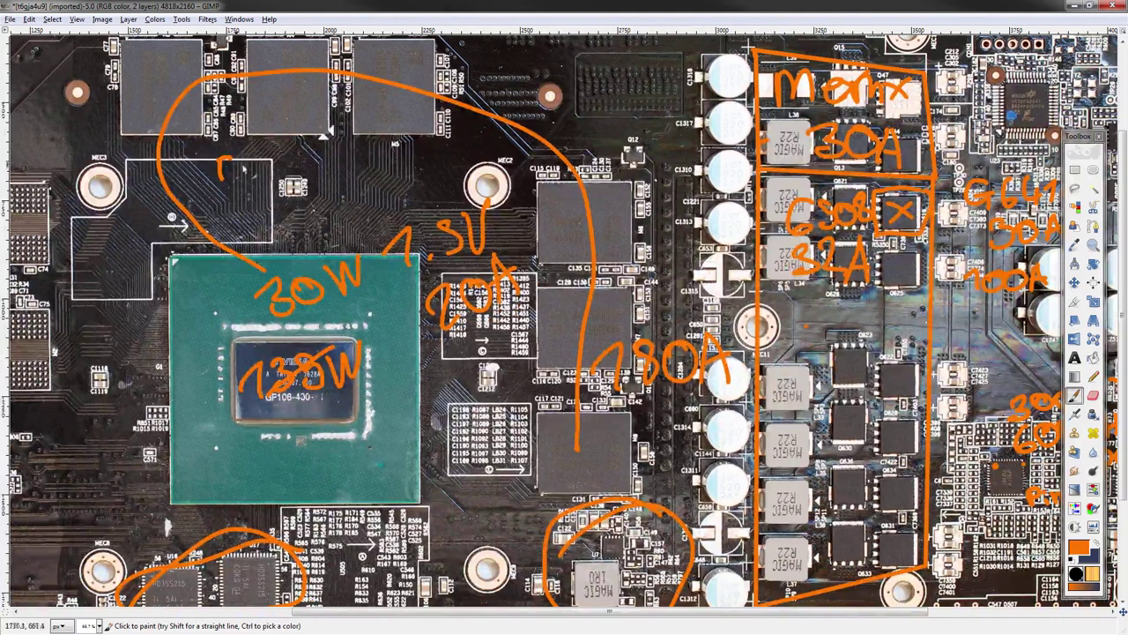
scroll(567, 394, up, 2)
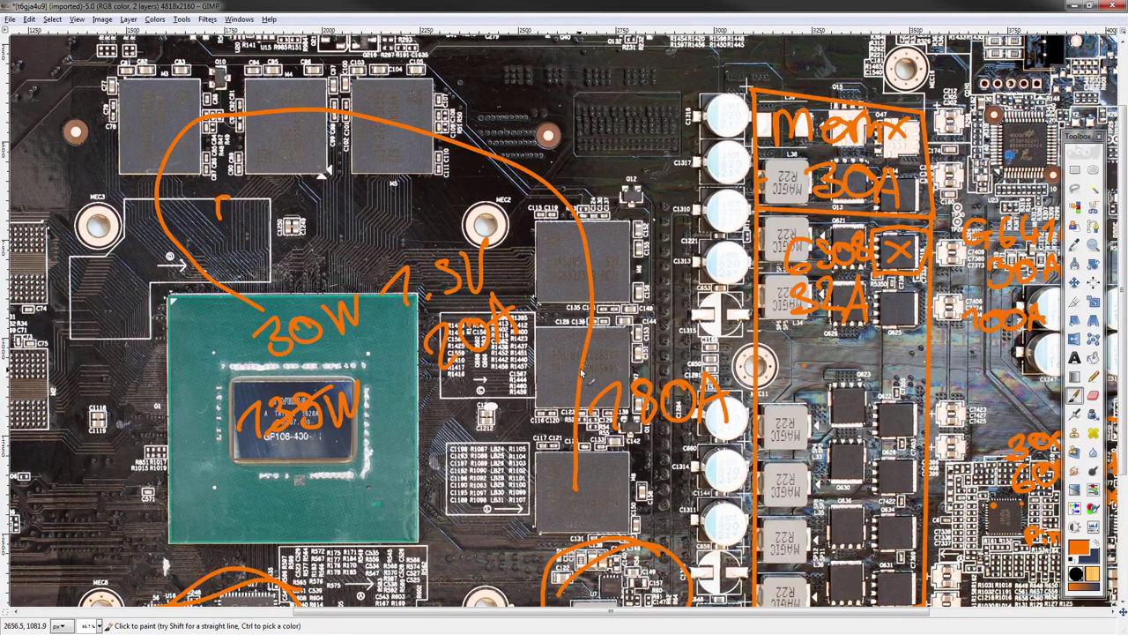
scroll(564, 289, up, 2)
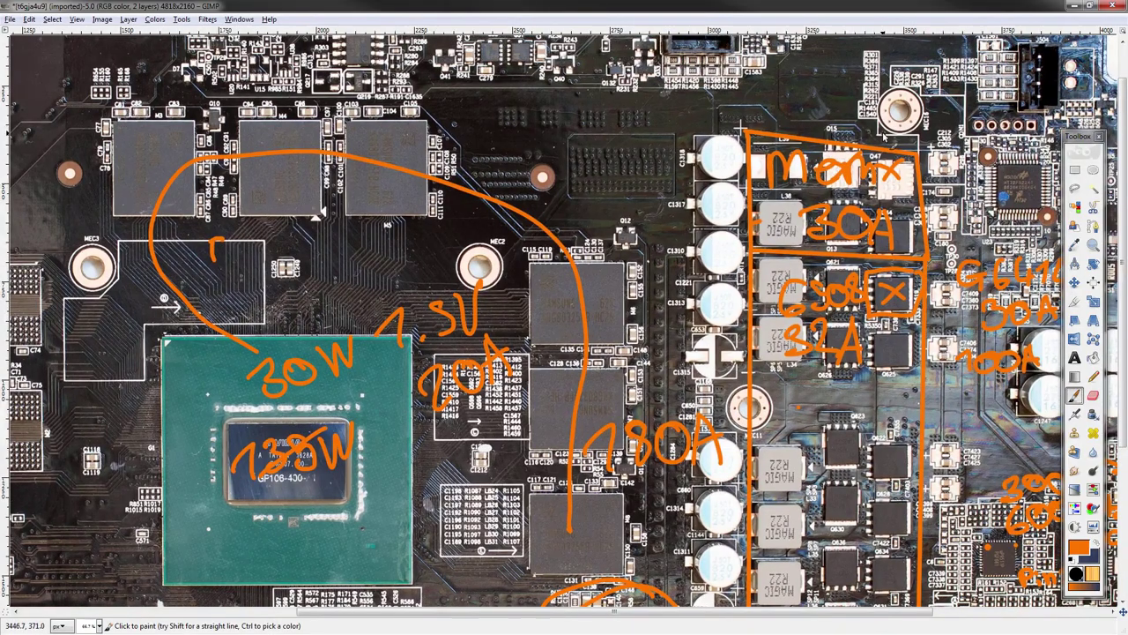
middle_drag(491, 257, 695, 187)
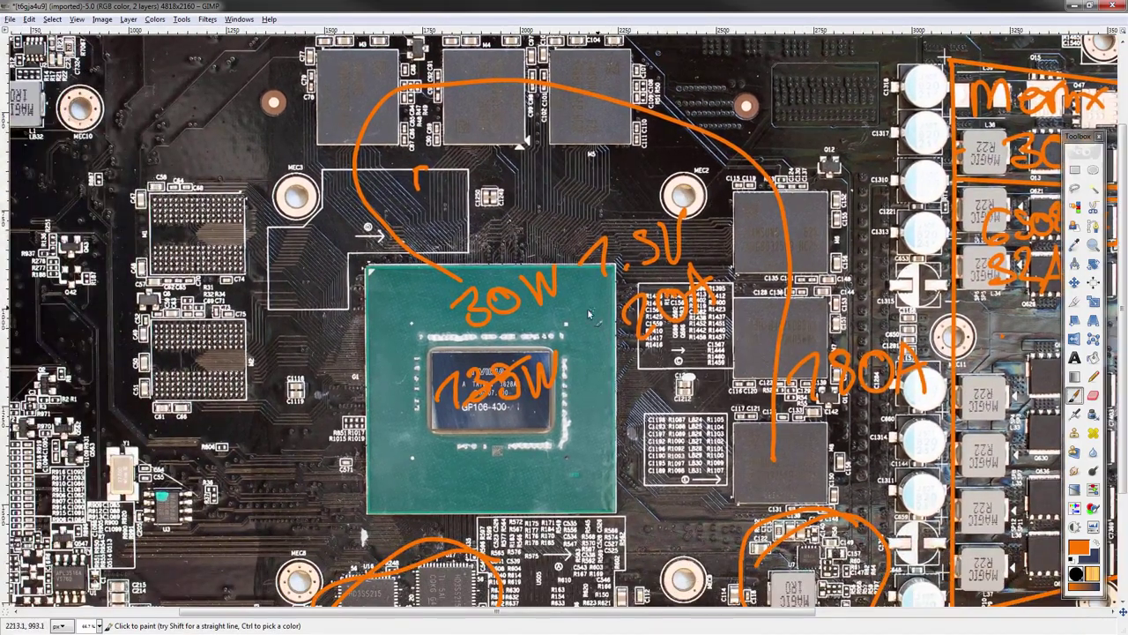
- Handwrite "105W" below the "135W" note on the GPU
scroll(619, 305, down, 3)
shift+scroll(395, 377, left, 1)
scroll(395, 377, down, 1)
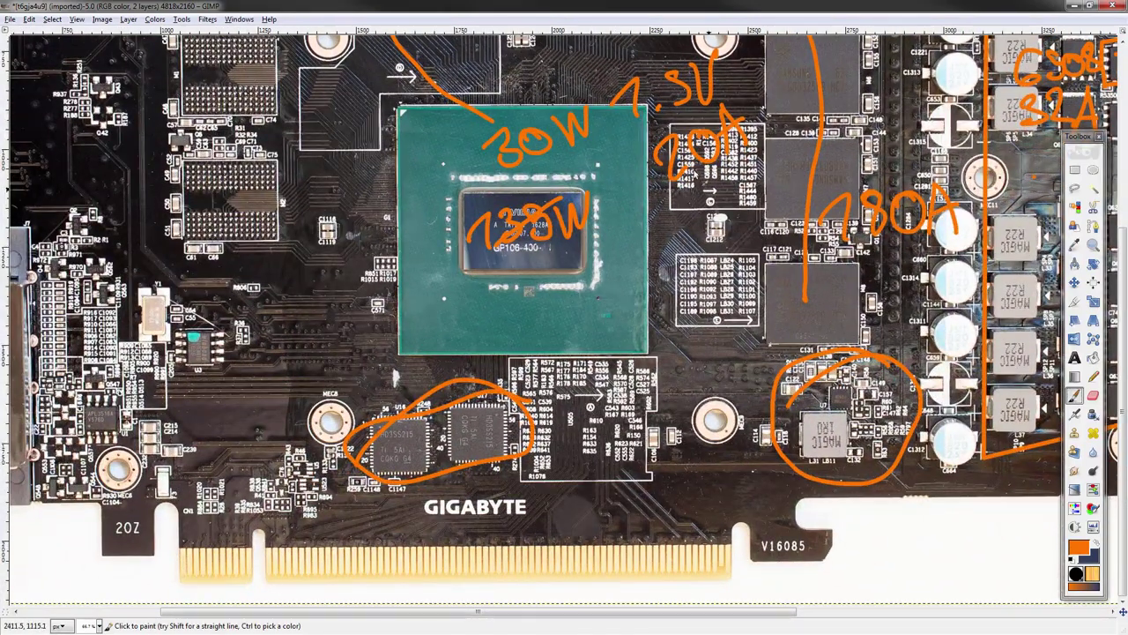
drag(453, 291, 481, 311)
mouse_move(498, 271)
mouse_down()
mouse_move(504, 307)
mouse_move(510, 273)
mouse_move(536, 302)
mouse_up()
drag(534, 269, 605, 255)
- Handwrite "1.05V" below the "105W" note along the lower part of the GPU package
scroll(537, 321, up, 1)
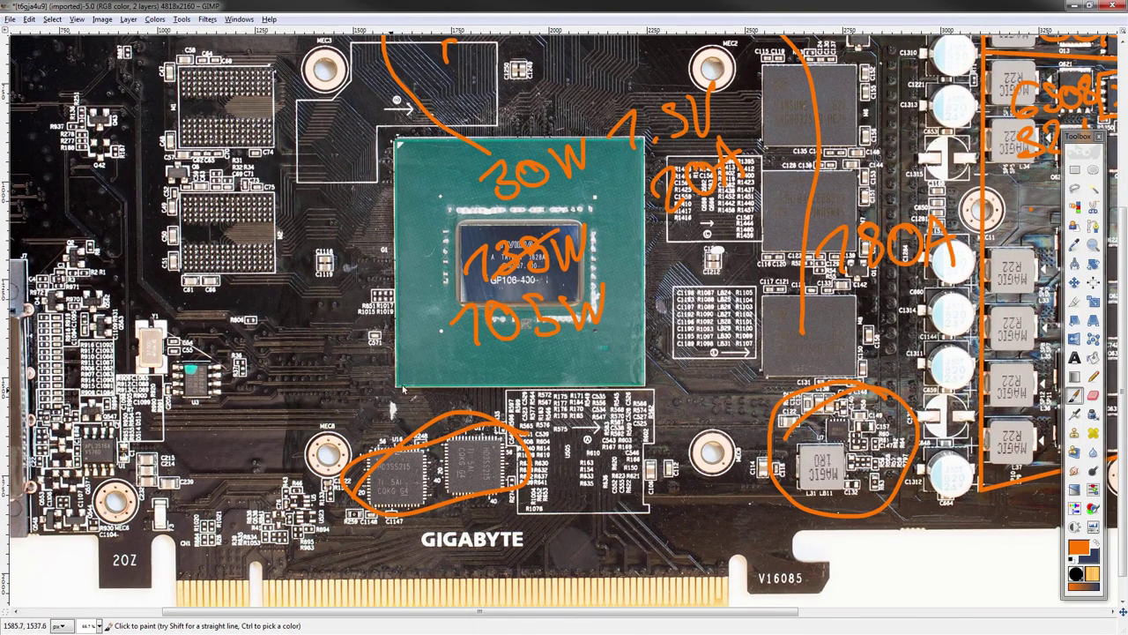
mouse_move(568, 134)
mouse_down()
mouse_move(480, 190)
mouse_move(527, 136)
mouse_up()
key(ctrl+z)
middle_drag(501, 242, 449, 217)
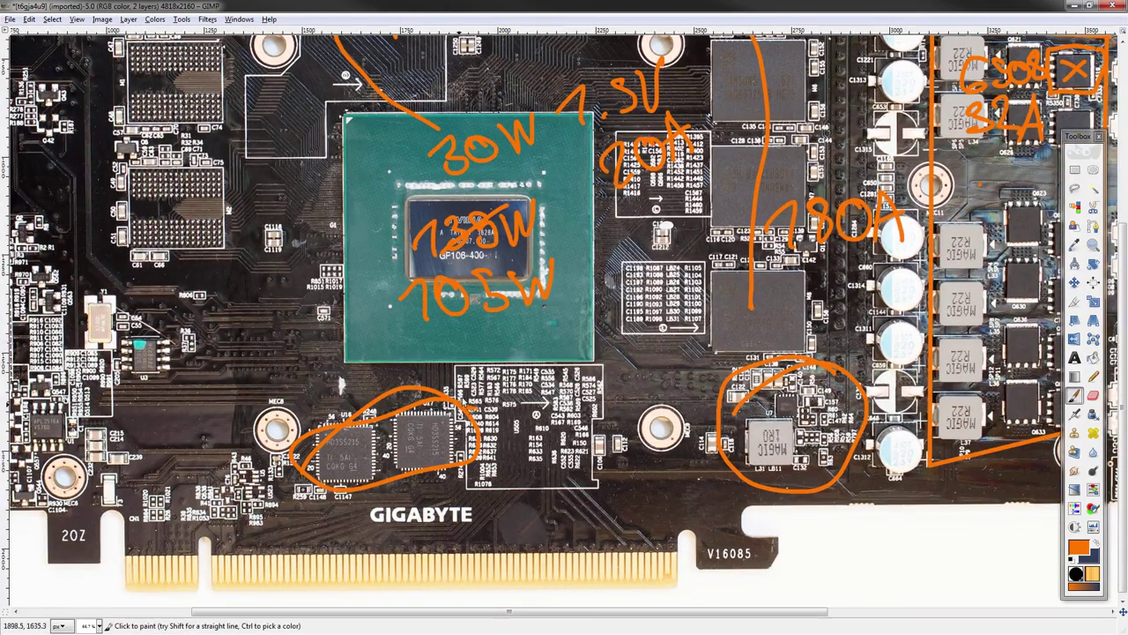
mouse_move(434, 333)
mouse_down()
mouse_move(431, 360)
mouse_move(470, 333)
mouse_up()
mouse_move(509, 317)
mouse_down()
mouse_move(496, 319)
mouse_move(504, 358)
mouse_up()
drag(550, 302, 568, 299)
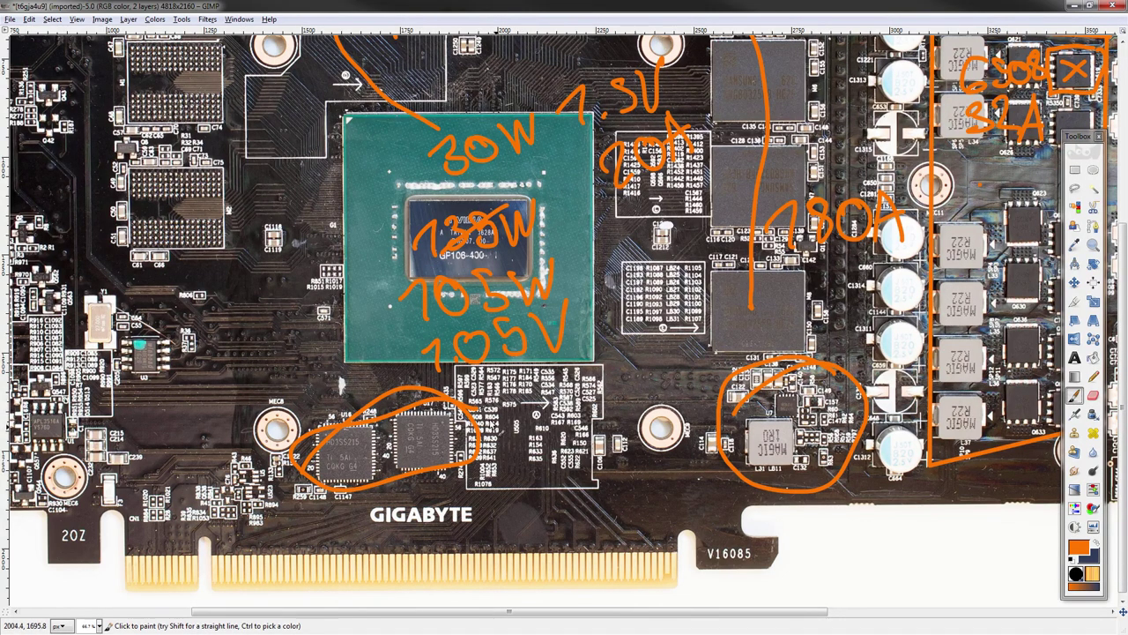
- Handwrite "100A" just below the GPU package, beside the circled pair of chips
mouse_move(483, 412)
mouse_down()
mouse_move(513, 419)
mouse_move(529, 393)
mouse_move(602, 357)
mouse_move(620, 385)
mouse_up()
drag(600, 388, 629, 362)
middle_drag(615, 330, 532, 351)
mouse_move(572, 428)
mouse_down()
mouse_move(548, 460)
mouse_move(565, 460)
mouse_up()
key(ctrl+z)
key(ctrl+z)
middle_drag(810, 306, 685, 300)
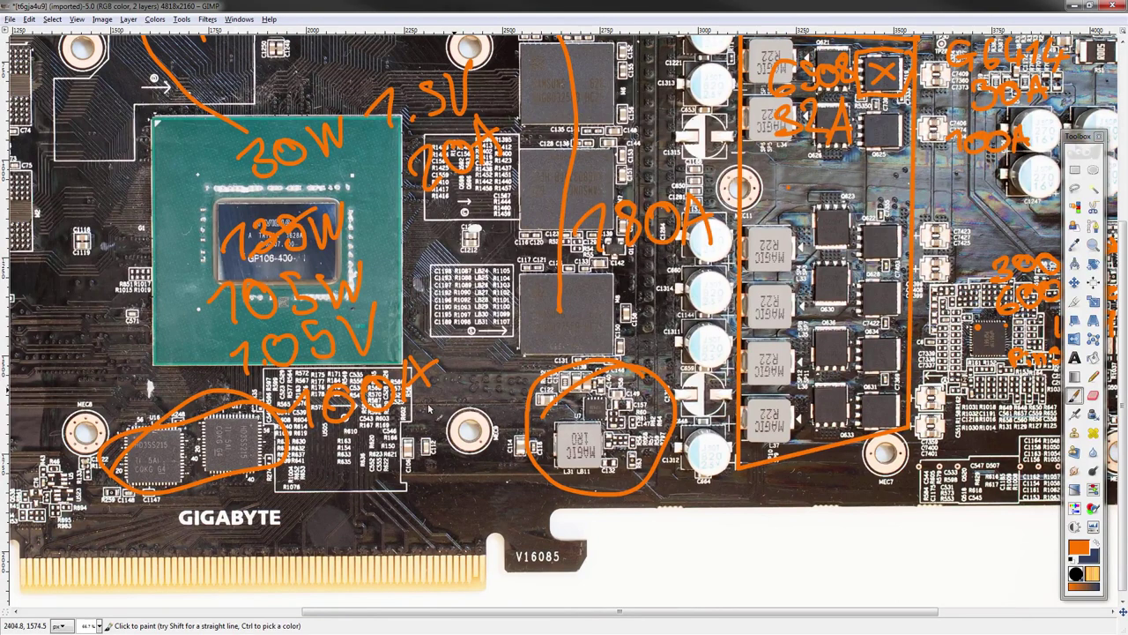
- Handwrite "+ 80%" after the "100A" note and draw an arrow from it up to "180A"
mouse_move(500, 342)
mouse_down()
mouse_move(495, 351)
mouse_move(522, 335)
mouse_up()
middle_drag(750, 224, 548, 324)
mouse_move(357, 425)
mouse_down()
mouse_move(354, 448)
mouse_move(370, 440)
mouse_up()
click(340, 440)
mouse_move(249, 462)
mouse_down()
mouse_move(254, 484)
mouse_move(262, 469)
mouse_up()
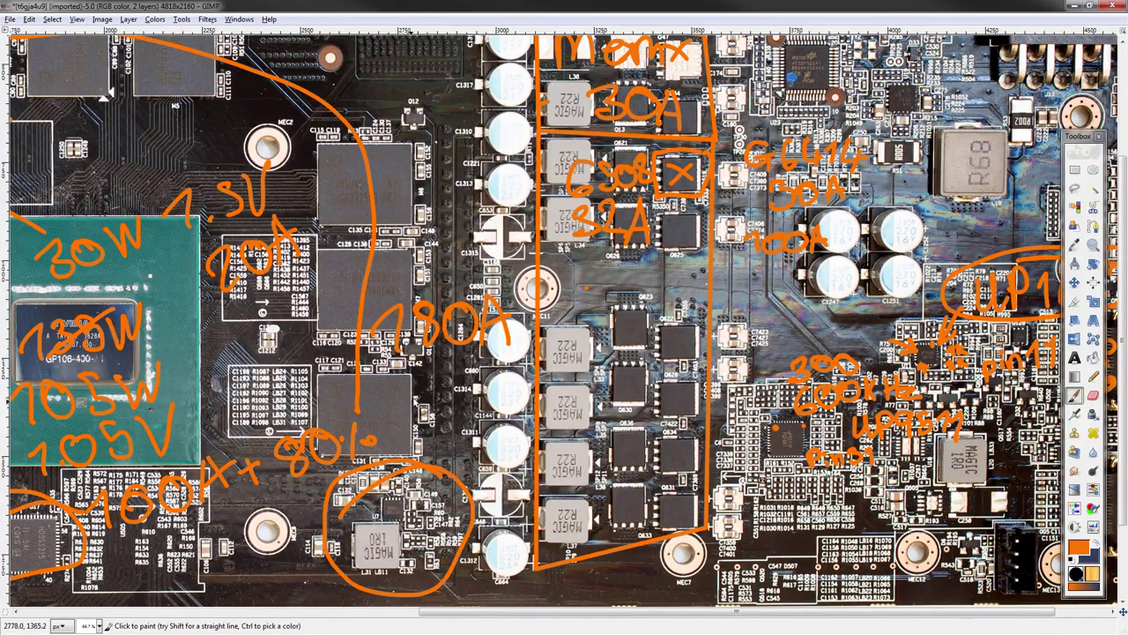
drag(398, 412, 438, 356)
mouse_move(438, 357)
mouse_down()
mouse_move(439, 396)
mouse_move(409, 373)
mouse_up()
middle_drag(397, 488, 357, 514)
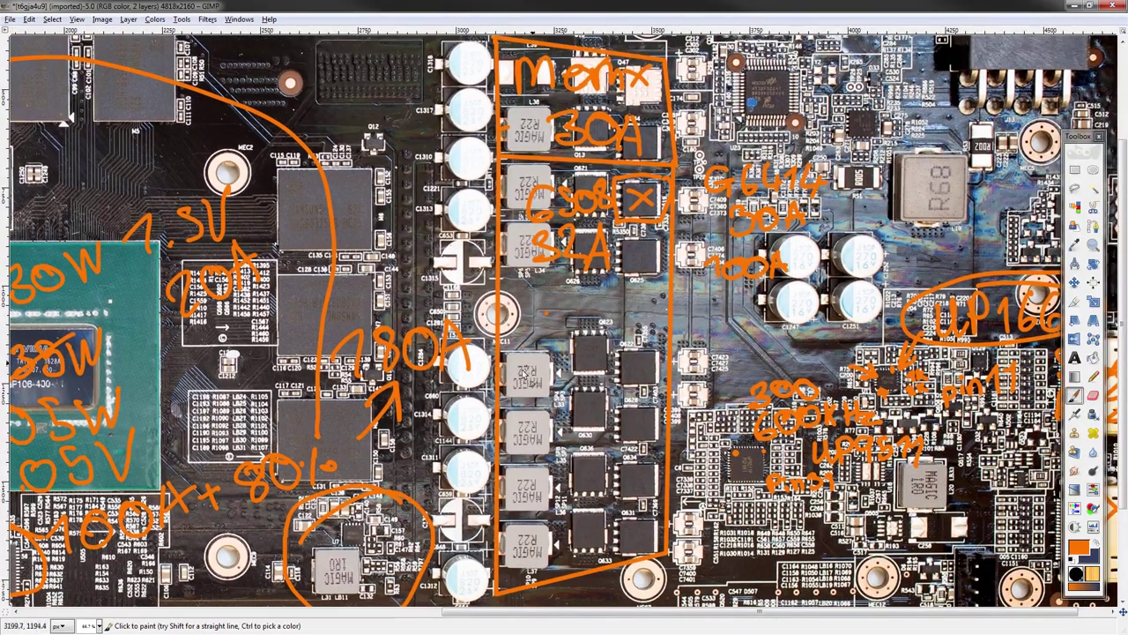
- Draw a zigzag line from the "32A" note down through the core phases and circle the "30A" beneath "G6414"
mouse_move(584, 325)
middle_down()
mouse_move(756, 180)
mouse_move(805, 162)
mouse_move(796, 196)
mouse_move(658, 236)
middle_up()
mouse_move(686, 113)
mouse_down()
mouse_move(643, 152)
mouse_move(651, 350)
mouse_up()
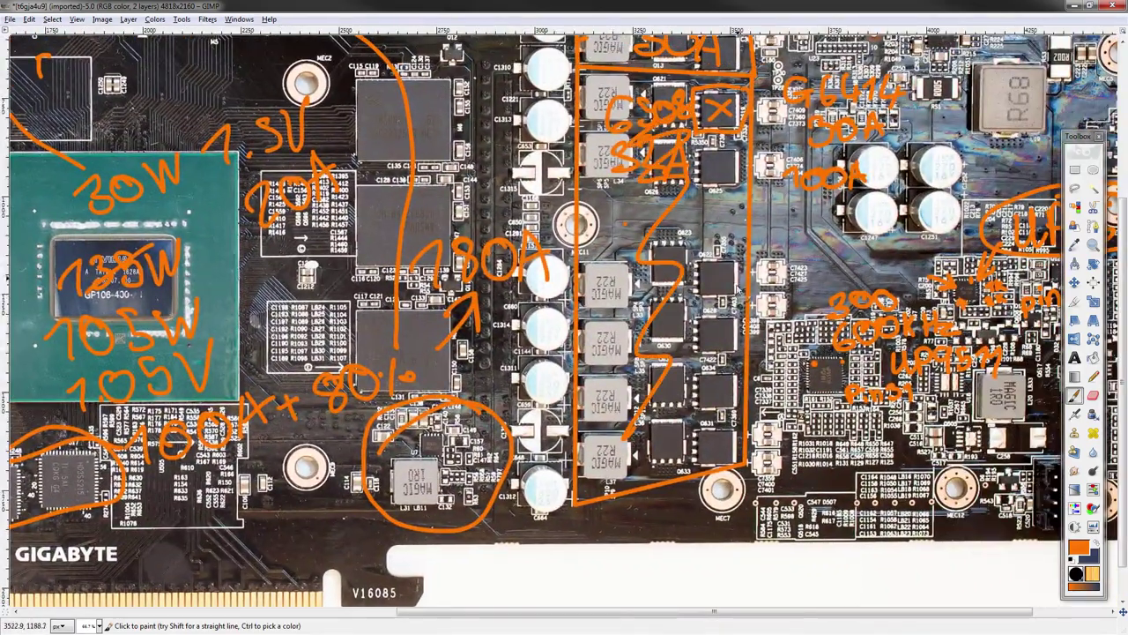
drag(890, 105, 793, 121)
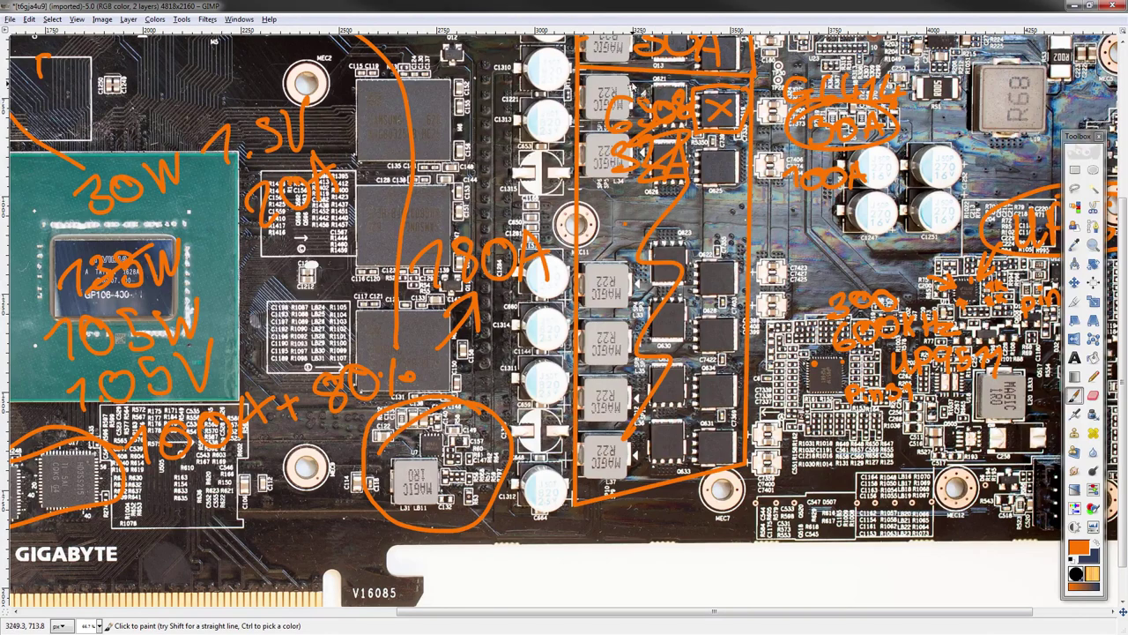
- Handwrite "1.35V" below the "100A" note, ending over the mounting hole
middle_drag(427, 518, 673, 473)
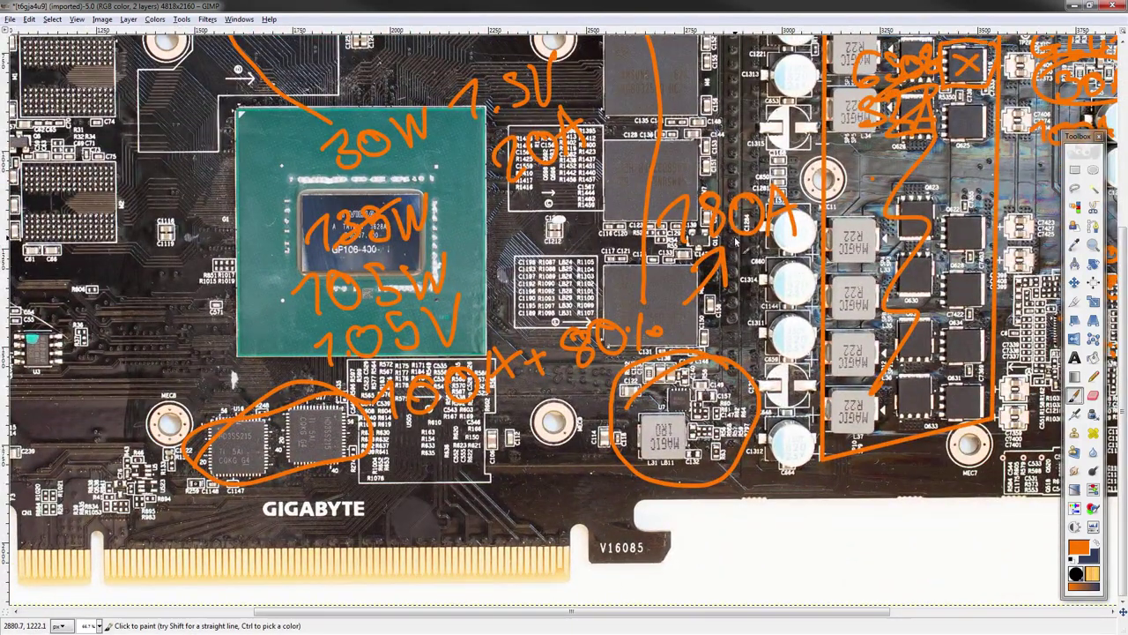
scroll(733, 179, left, 2)
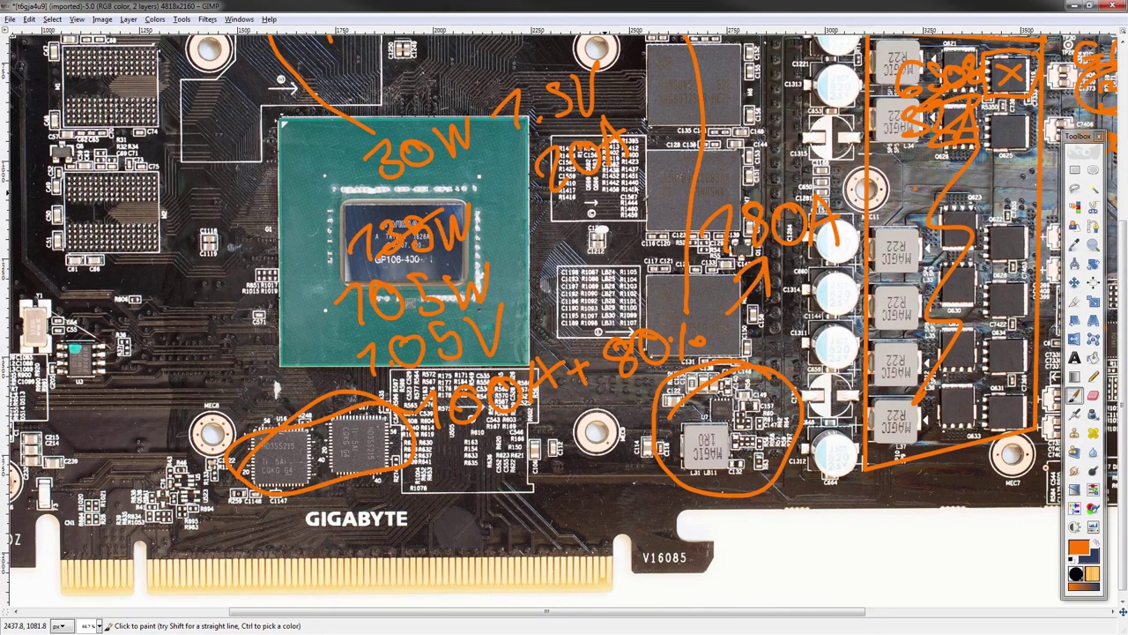
middle_drag(479, 254, 464, 238)
scroll(475, 250, up, 3)
scroll(476, 251, left, 1)
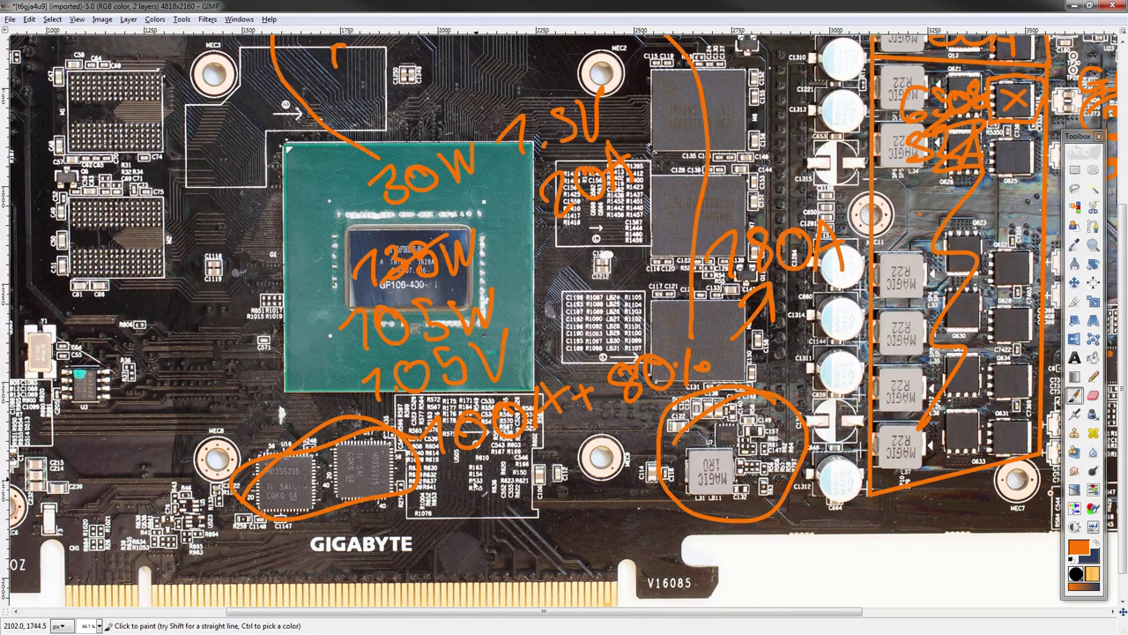
drag(475, 493, 494, 507)
click(506, 497)
drag(517, 466, 527, 487)
mouse_move(557, 438)
mouse_down()
mouse_move(548, 478)
mouse_move(600, 462)
mouse_up()
drag(612, 421, 601, 463)
middle_drag(560, 582, 566, 514)
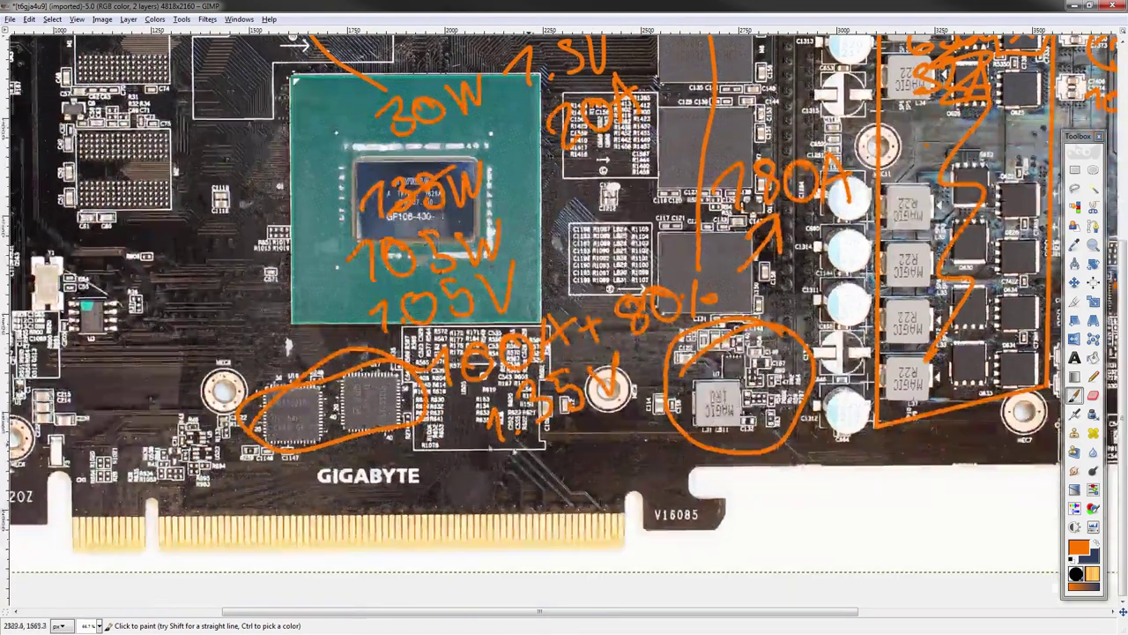
- Examine the power, voltage and current notes around the GPU and the core phases
scroll(529, 441, up, 1)
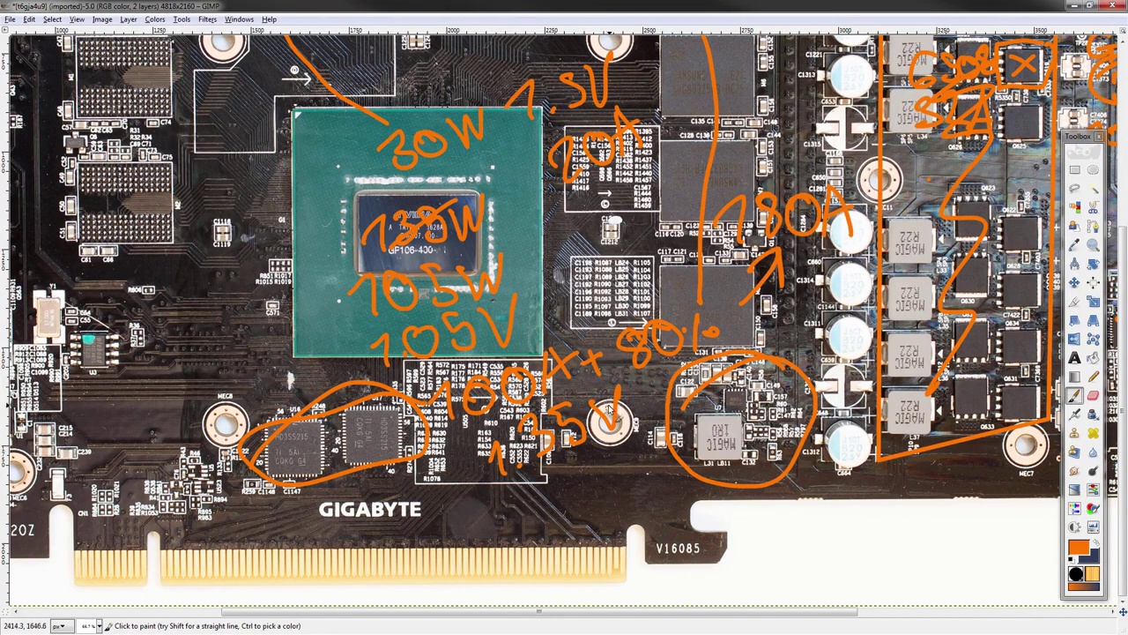
drag(532, 335, 541, 291)
key(ctrl+z)
mouse_move(524, 503)
middle_down()
mouse_move(600, 489)
mouse_move(506, 483)
middle_up()
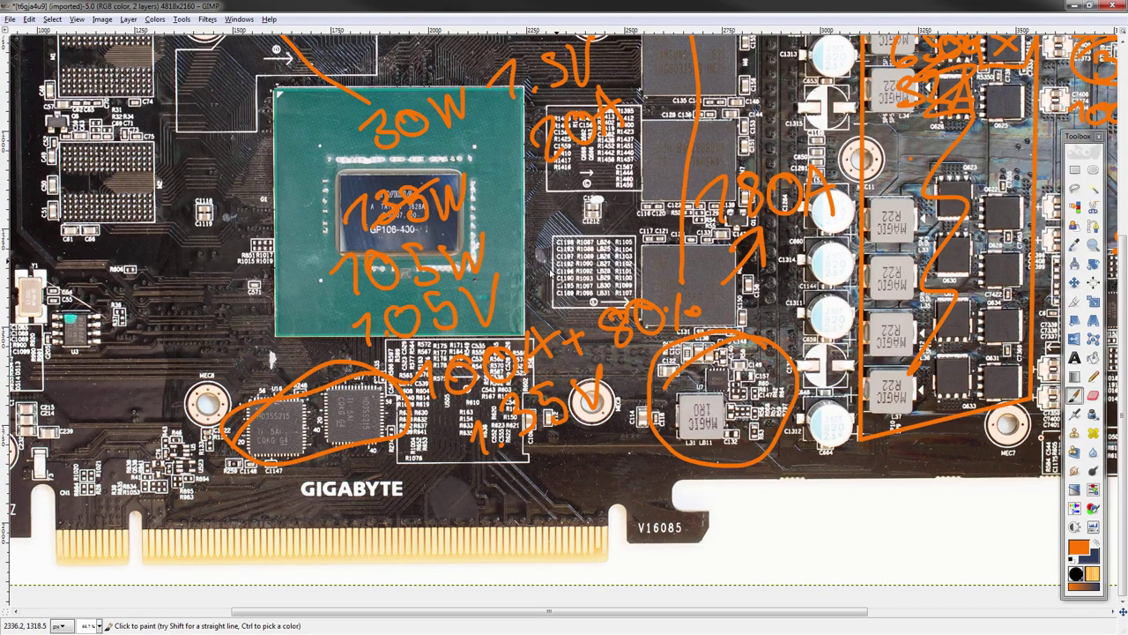
middle_drag(606, 147, 605, 144)
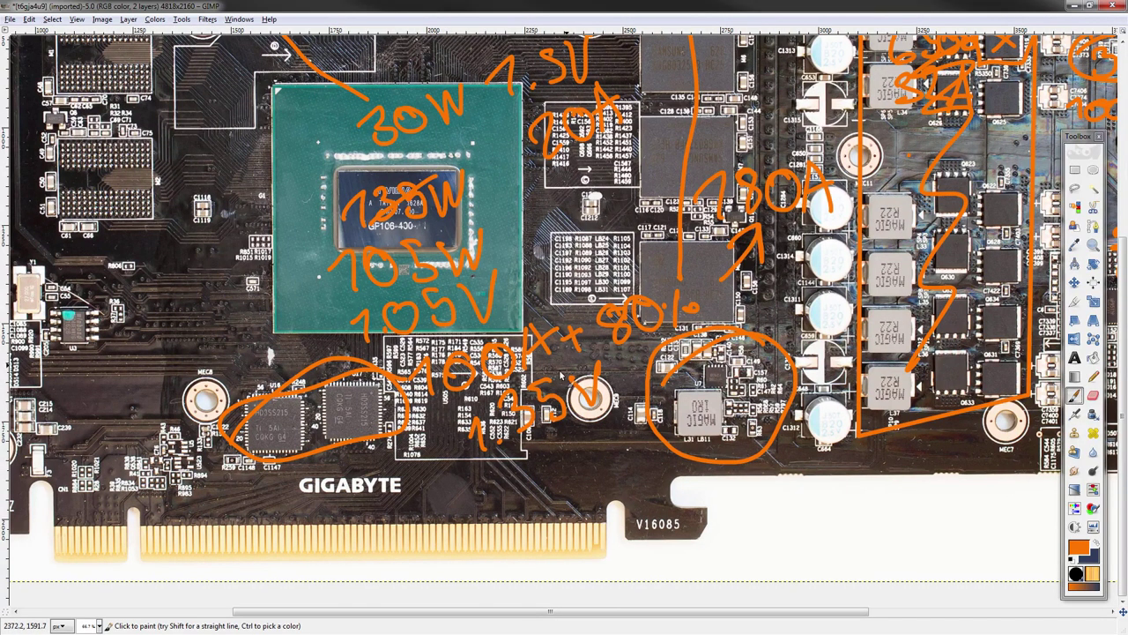
scroll(582, 379, up, 2)
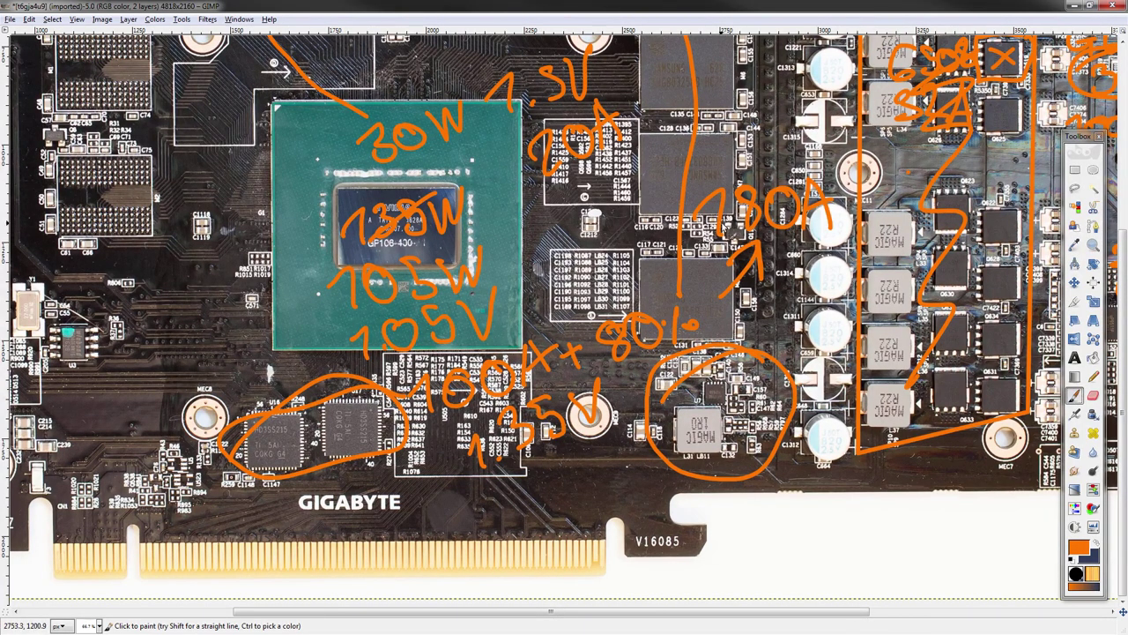
middle_drag(721, 224, 716, 221)
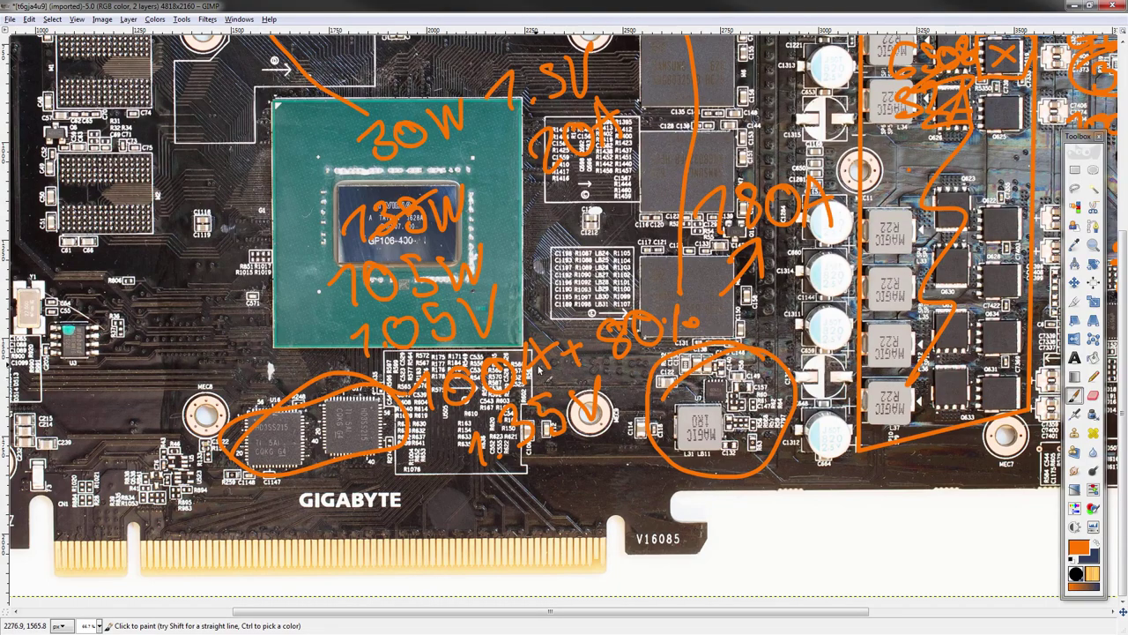
middle_drag(504, 305, 485, 392)
scroll(485, 390, down, 2)
scroll(485, 389, right, 2)
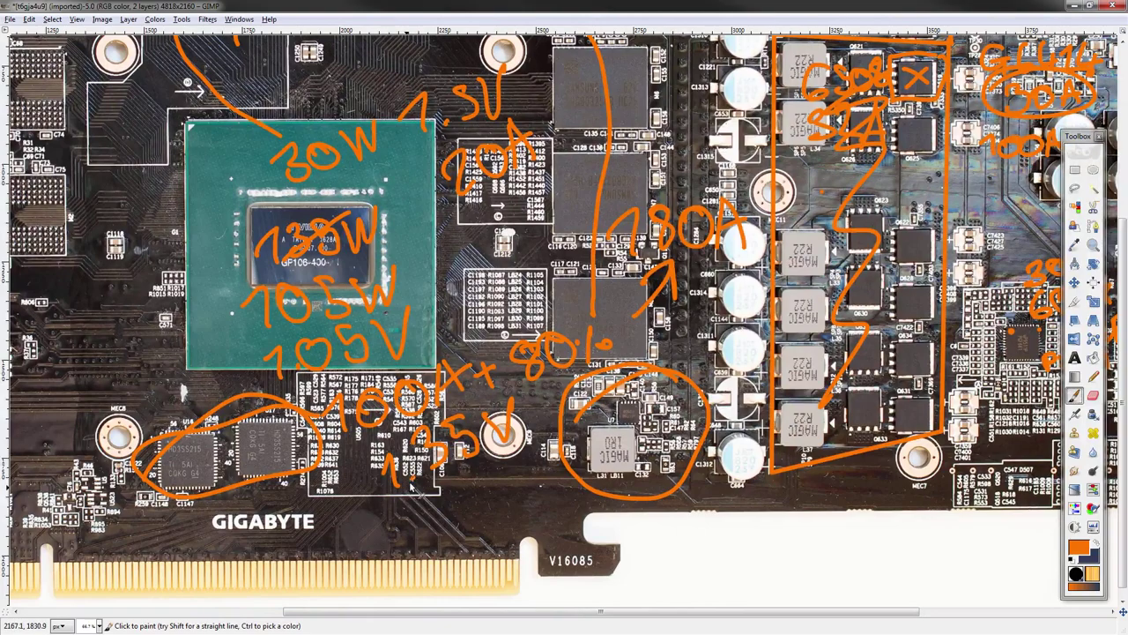
- Handwrite "35%" beneath the "1.35V" note, above the PCIe edge connector
middle_drag(484, 414, 510, 466)
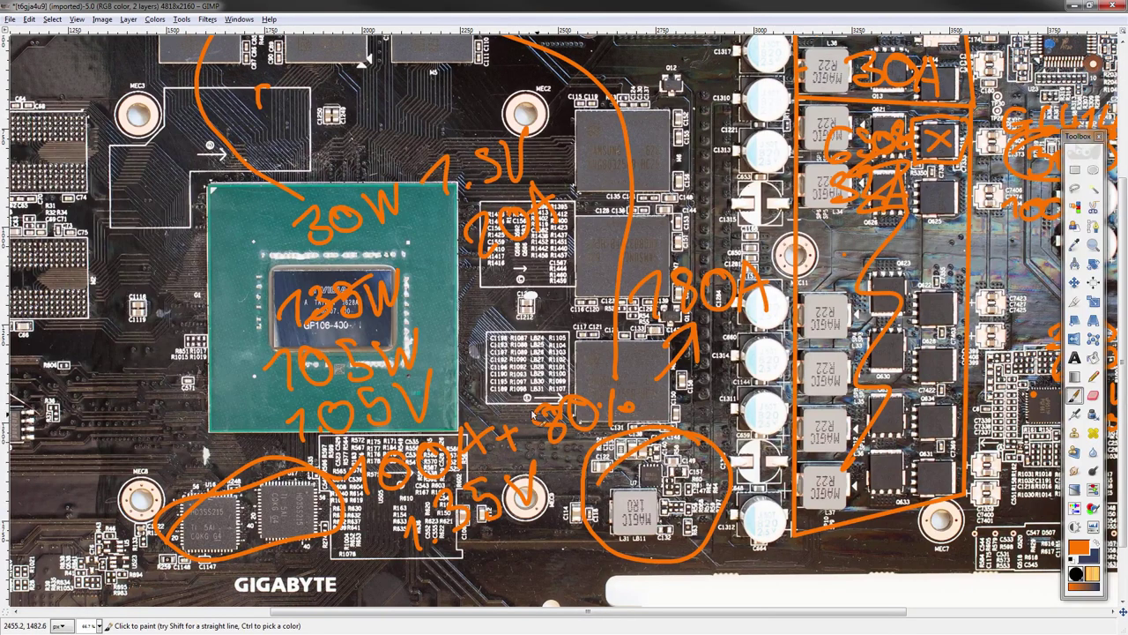
middle_drag(508, 574, 491, 442)
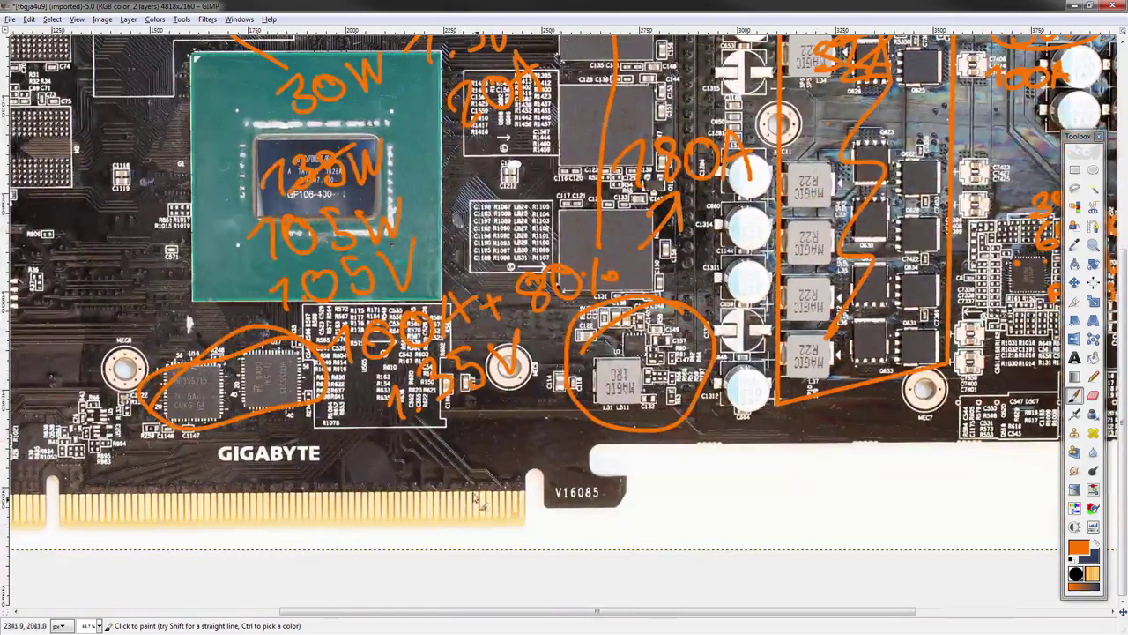
mouse_move(527, 322)
mouse_down()
mouse_move(407, 360)
mouse_move(499, 320)
mouse_up()
key(ctrl+z)
drag(450, 436, 455, 462)
mouse_move(499, 410)
mouse_down()
mouse_move(507, 440)
mouse_move(483, 457)
mouse_up()
mouse_move(540, 393)
mouse_down()
mouse_move(529, 445)
mouse_move(511, 414)
mouse_move(552, 423)
mouse_up()
middle_drag(543, 466, 549, 468)
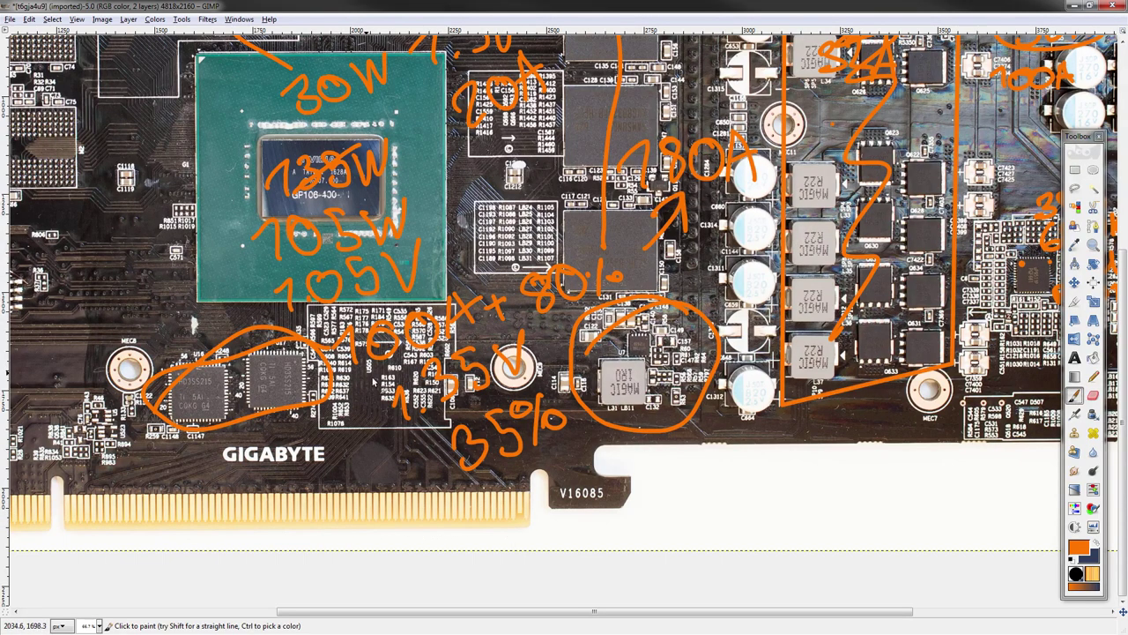
- Examine the "1.35V", "35%" and "+ 80%" notes between the GPU and the core power phases
scroll(364, 368, up, 3)
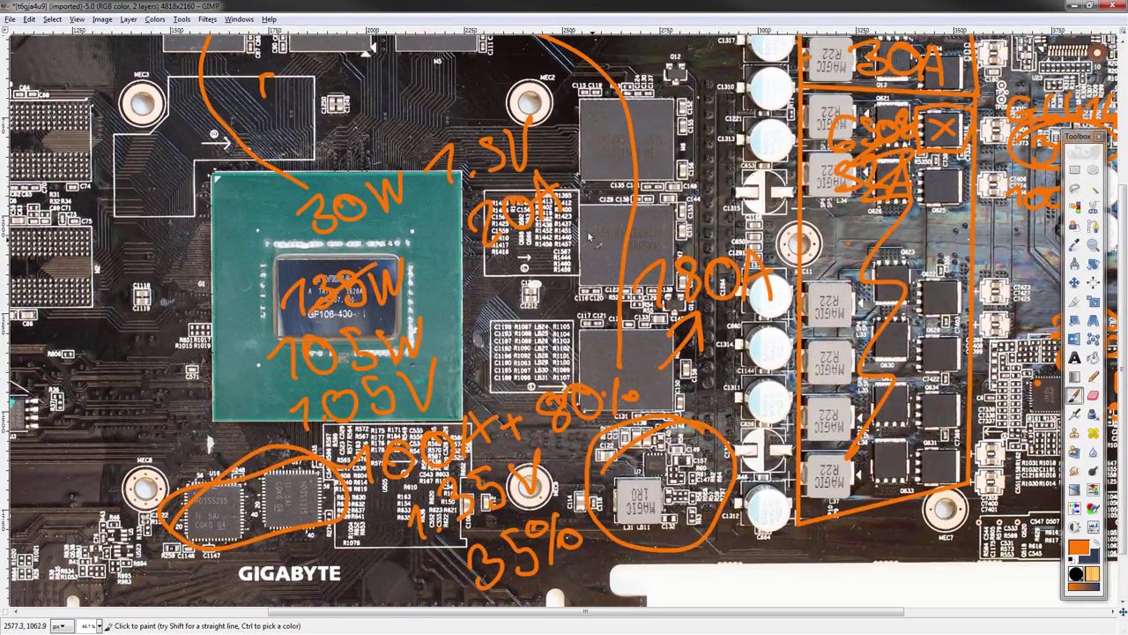
scroll(542, 411, down, 3)
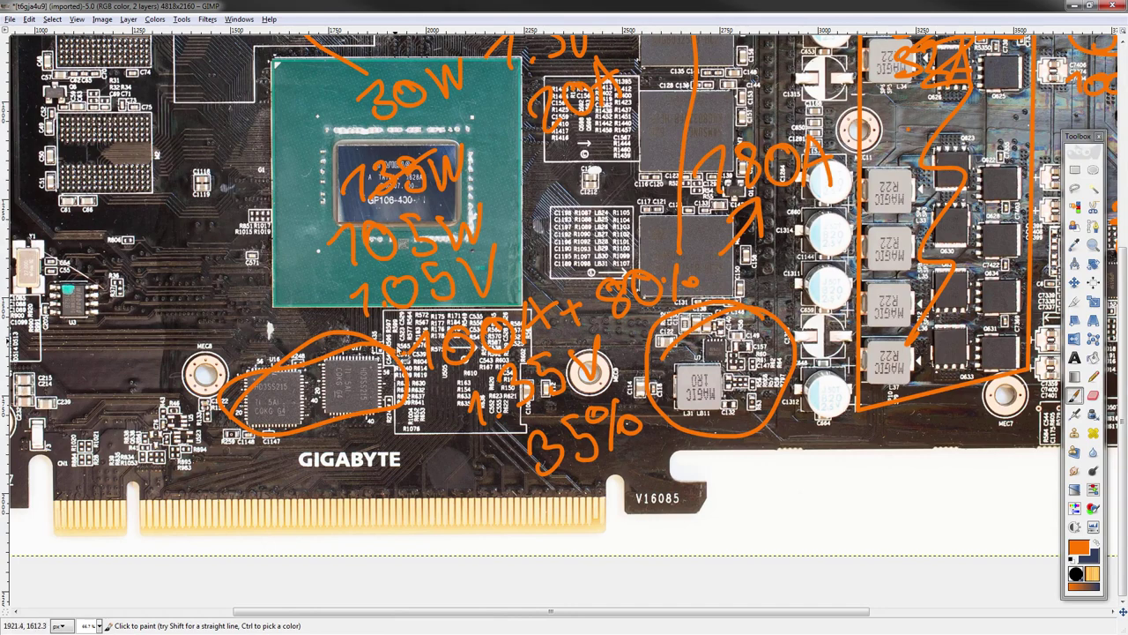
middle_drag(361, 377, 311, 361)
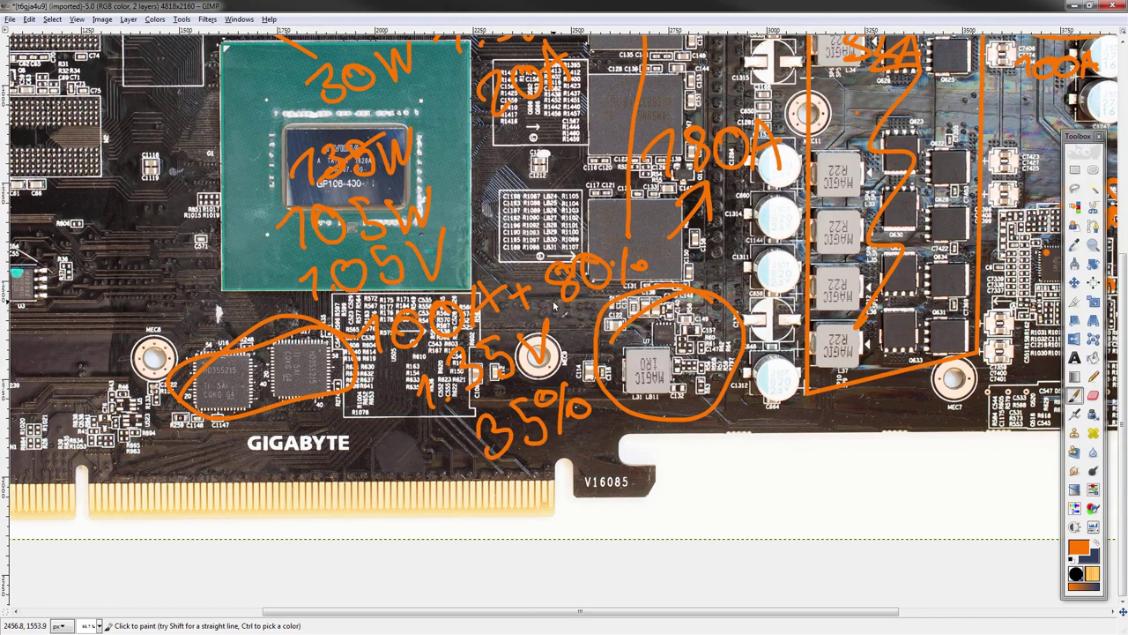
middle_drag(556, 304, 548, 292)
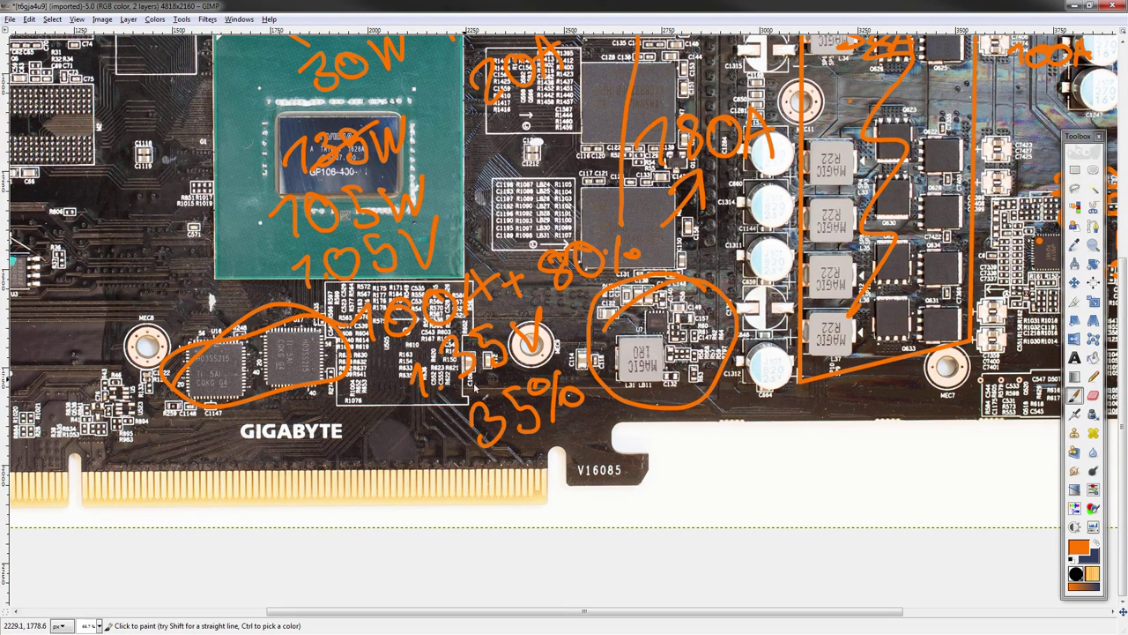
middle_drag(457, 353, 480, 362)
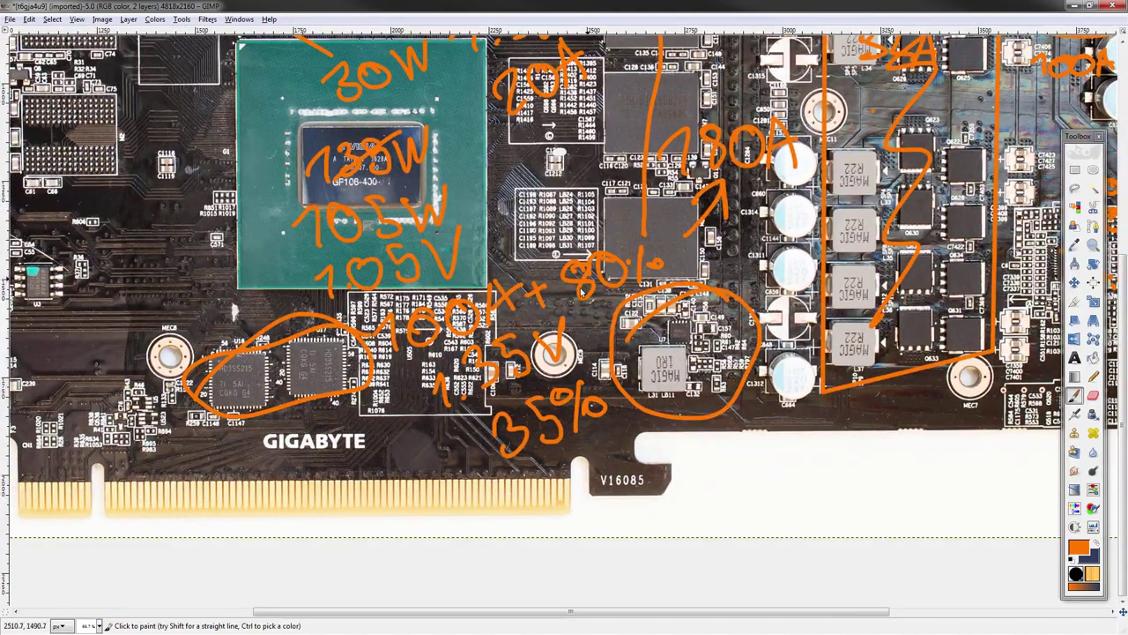
middle_drag(595, 273, 540, 314)
mouse_move(740, 170)
mouse_down()
mouse_move(706, 147)
mouse_move(610, 187)
mouse_up()
key(ctrl+z)
middle_drag(635, 231, 625, 233)
middle_drag(729, 195, 486, 344)
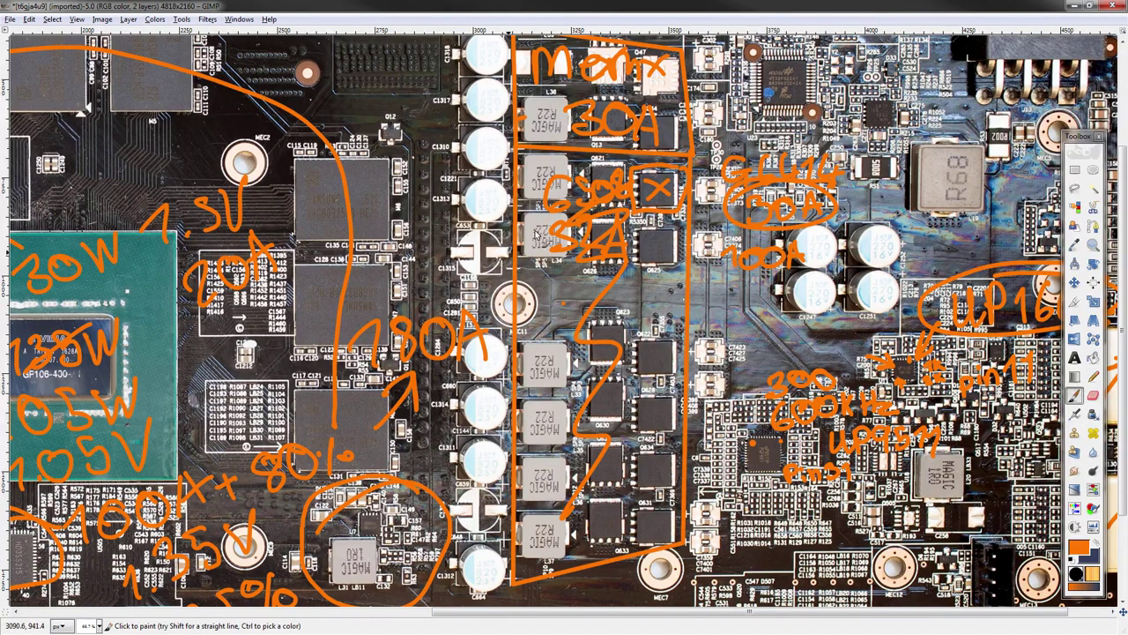
- Scribble a zigzag down over the core-phase MOSFETs, strike through the "G6414" note and loop around "30A" again
scroll(670, 146, down, 2)
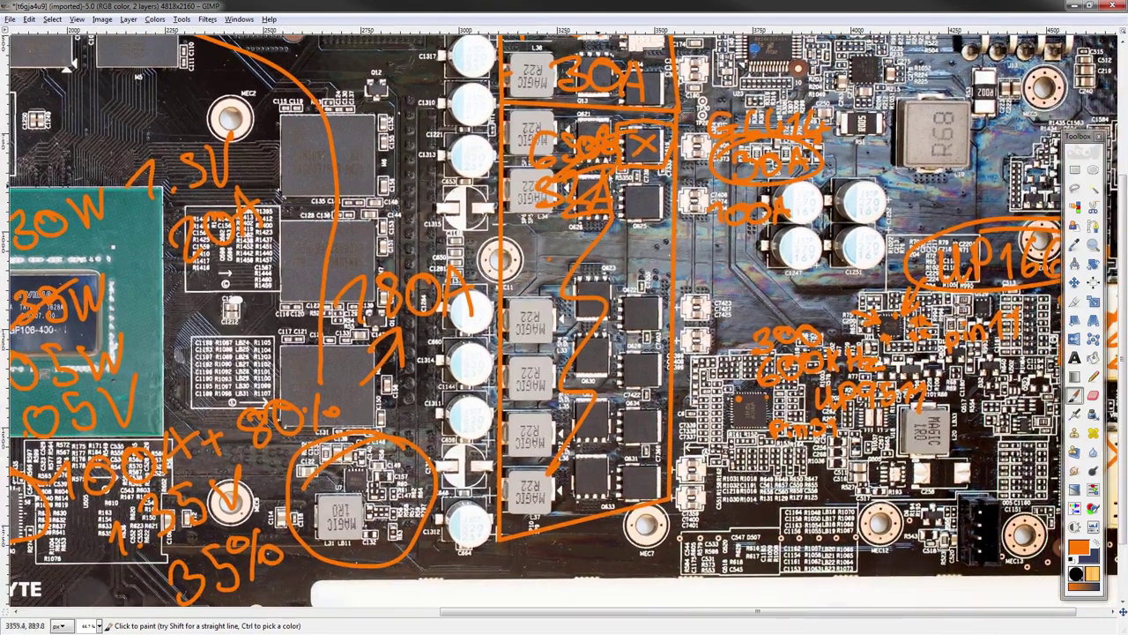
mouse_move(633, 298)
mouse_down()
mouse_move(636, 405)
mouse_move(612, 475)
mouse_up()
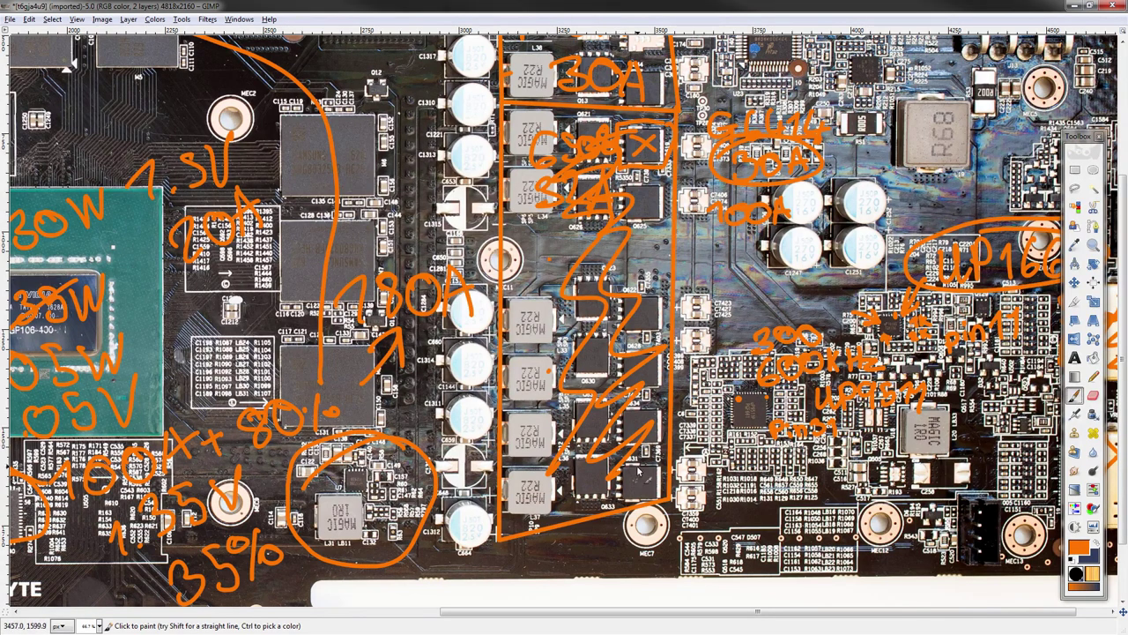
mouse_move(773, 165)
mouse_down()
mouse_move(706, 145)
mouse_move(763, 196)
mouse_up()
- Examine the marked power phases and input capacitors, ending with an overview of the whole front of the board
middle_drag(561, 374, 626, 356)
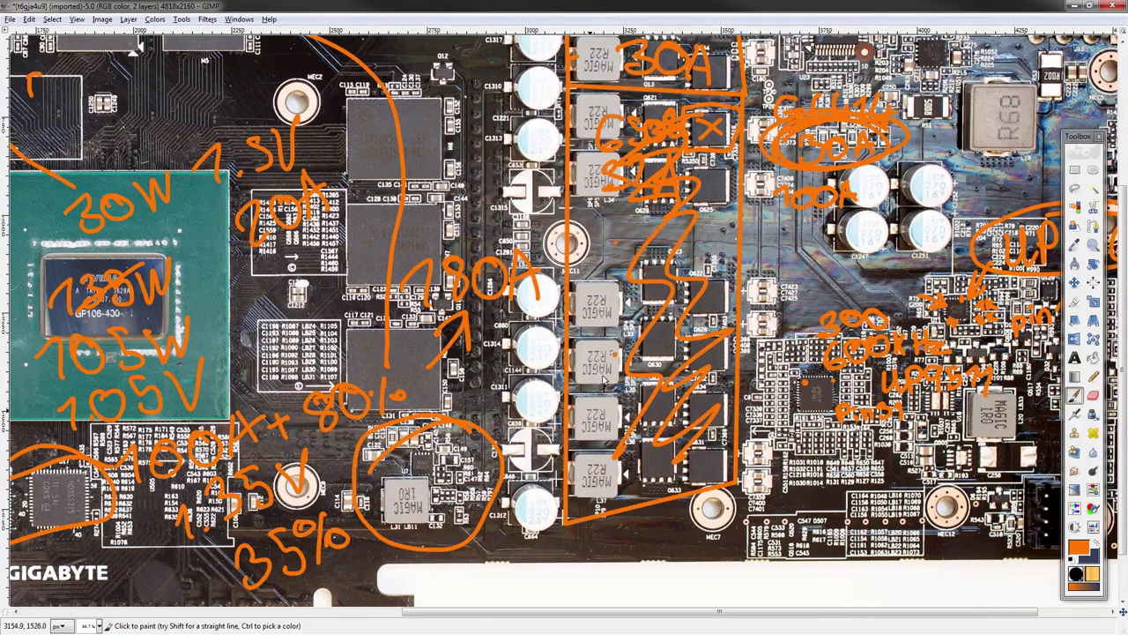
scroll(557, 507, up, 2)
shift+scroll(557, 507, left, 1)
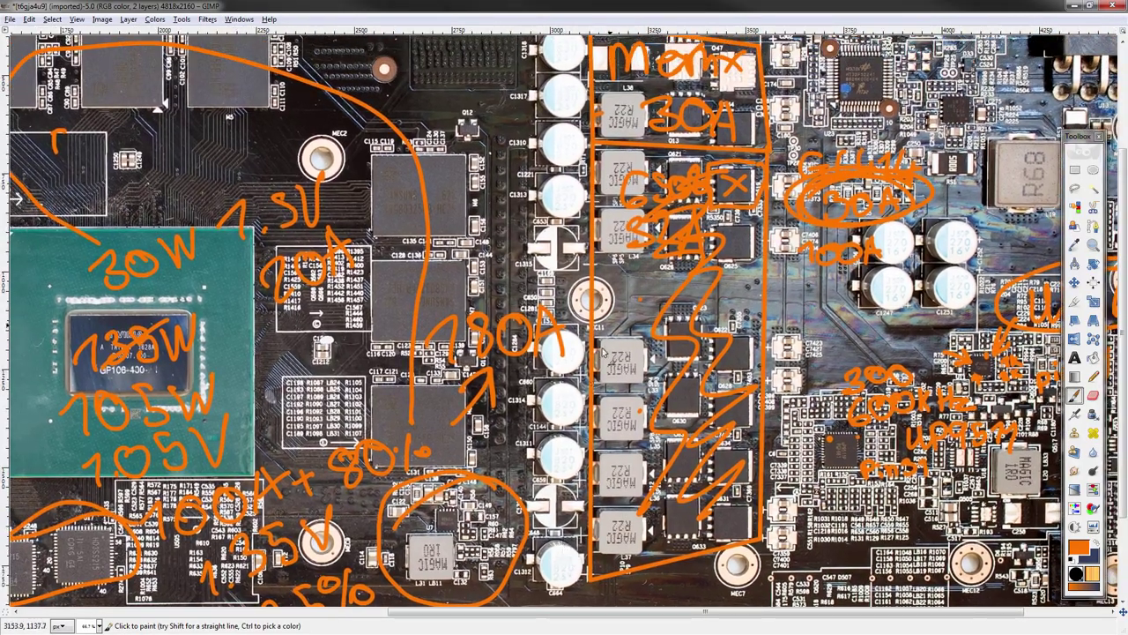
middle_drag(460, 261, 469, 292)
scroll(486, 325, down, 1)
shift+scroll(529, 326, right, 2)
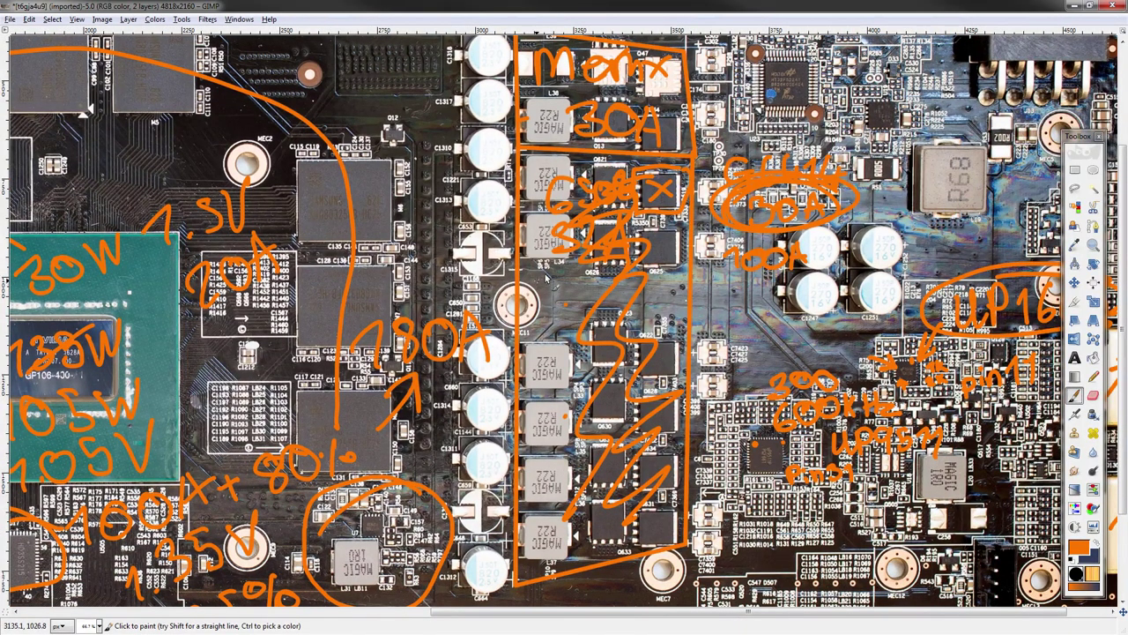
shift+scroll(582, 256, right, 2)
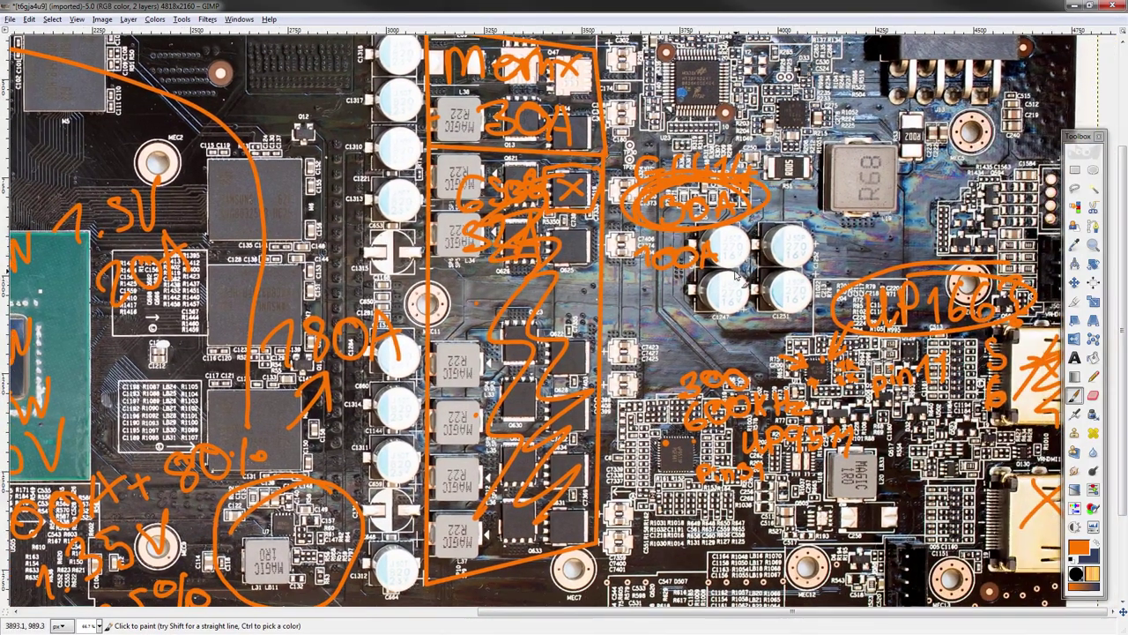
middle_drag(728, 276, 619, 283)
middle_drag(282, 267, 471, 214)
middle_drag(577, 227, 552, 280)
ctrl+scroll(553, 282, down, 2)
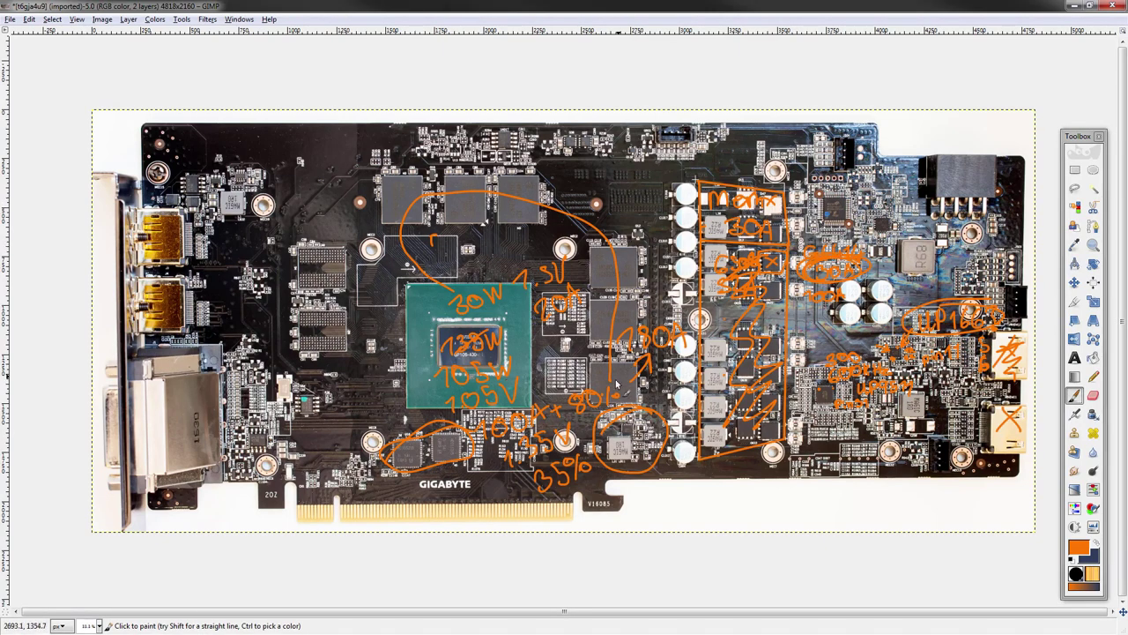
middle_drag(839, 276, 673, 290)
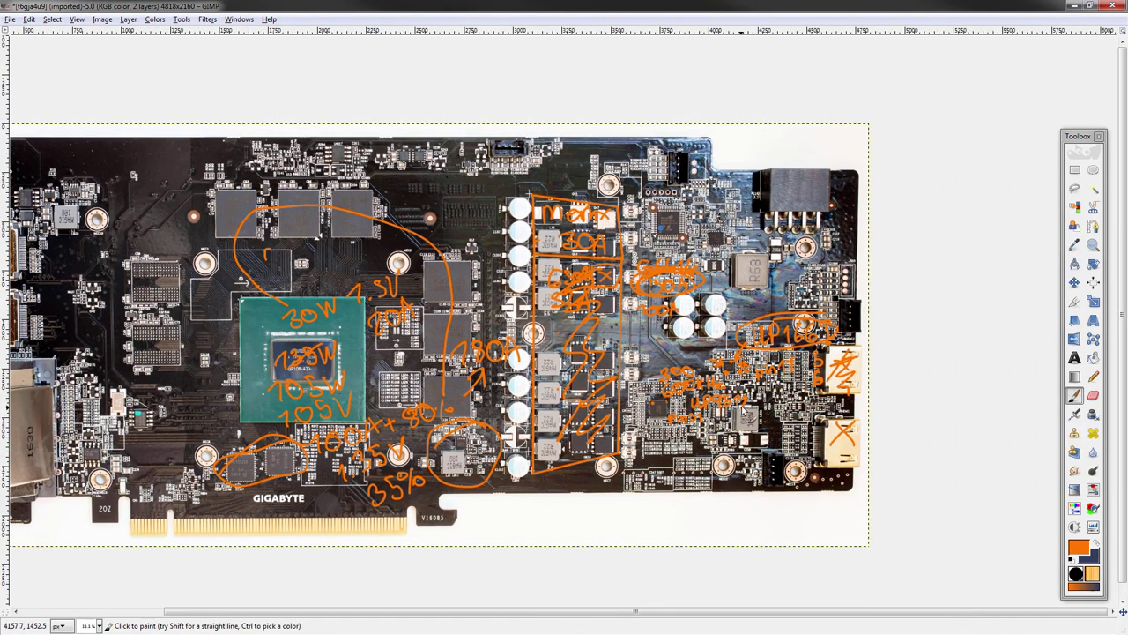
- Circle the R005 and R002 shunt resistors near the power connector and bring up the photo of the board's back
ctrl+scroll(742, 273, up, 3)
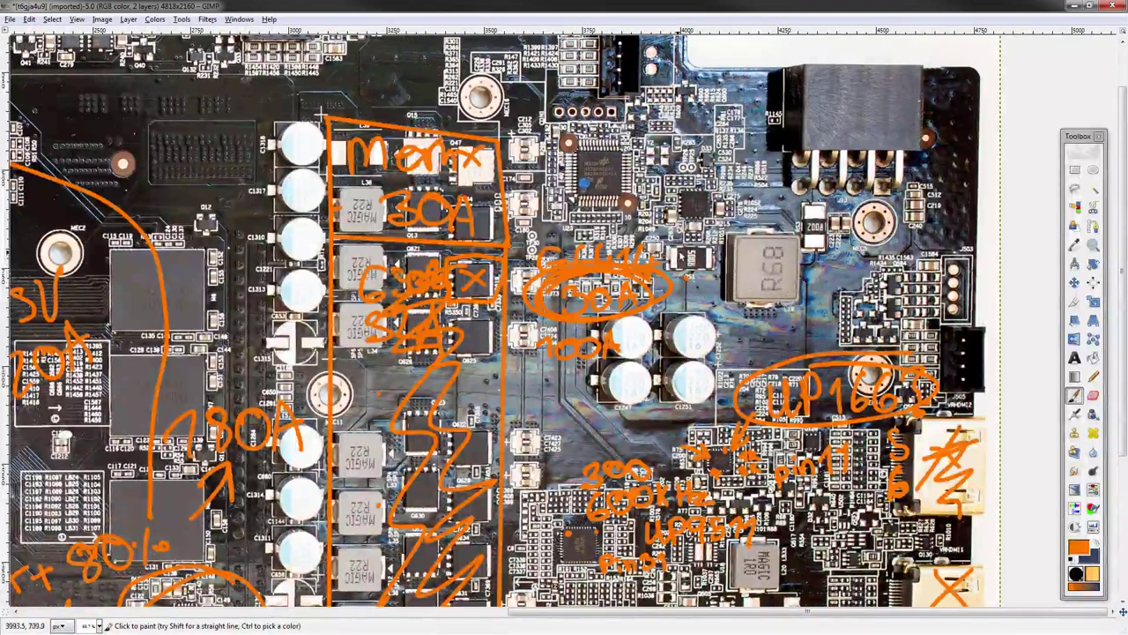
drag(667, 247, 666, 252)
mouse_move(804, 216)
mouse_down()
mouse_move(845, 208)
mouse_move(799, 231)
mouse_up()
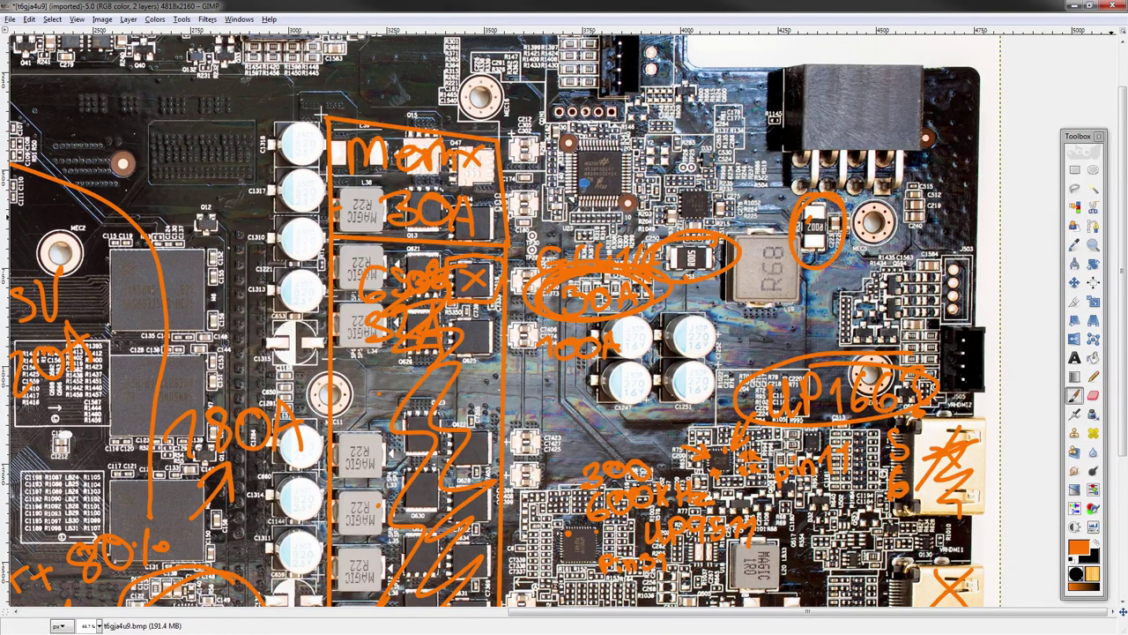
key(1)
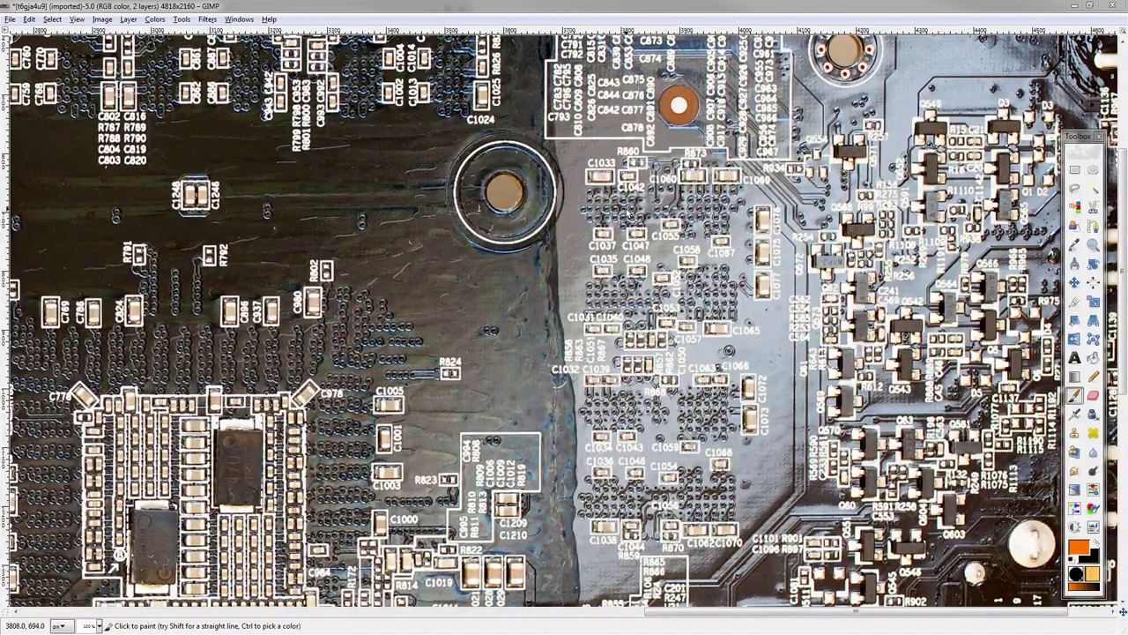
key(ctrl+z)
key(ctrl+y)
click(652, 320)
drag(532, 332, 648, 374)
key(ctrl+z)
key(ctrl+z)
- Circle the resistor above the display-output end of the PCIe edge connector on the back of the board
mouse_move(470, 330)
middle_down()
mouse_move(462, 317)
mouse_move(744, 229)
middle_up()
mouse_move(307, 373)
middle_down()
mouse_move(647, 417)
mouse_move(679, 403)
mouse_move(856, 394)
middle_up()
middle_drag(372, 352, 701, 344)
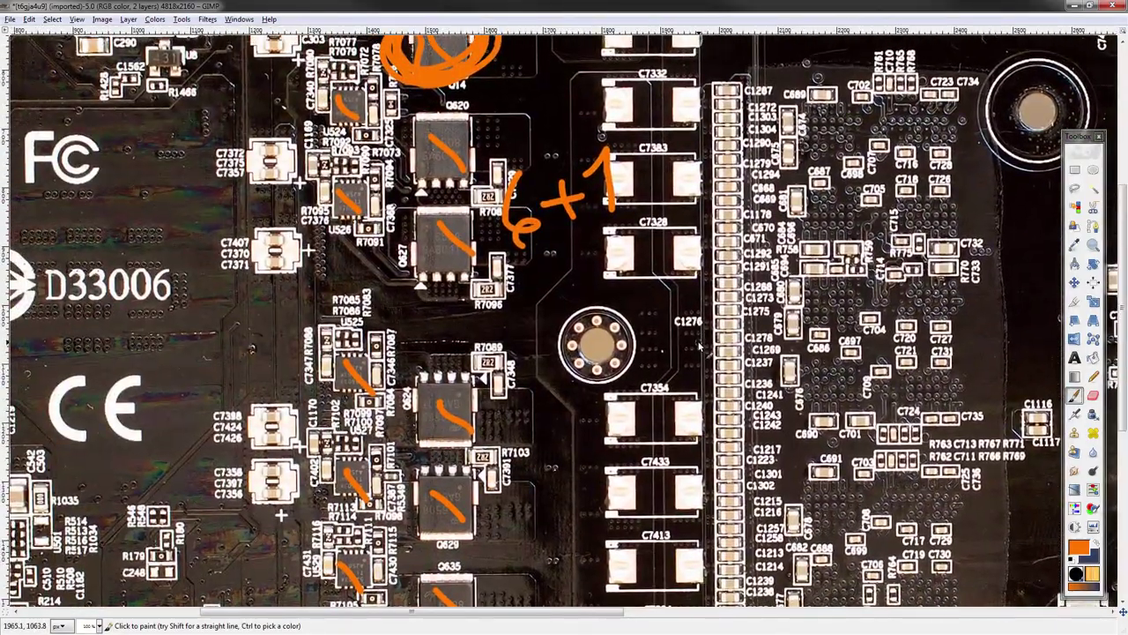
ctrl+scroll(699, 344, down, 3)
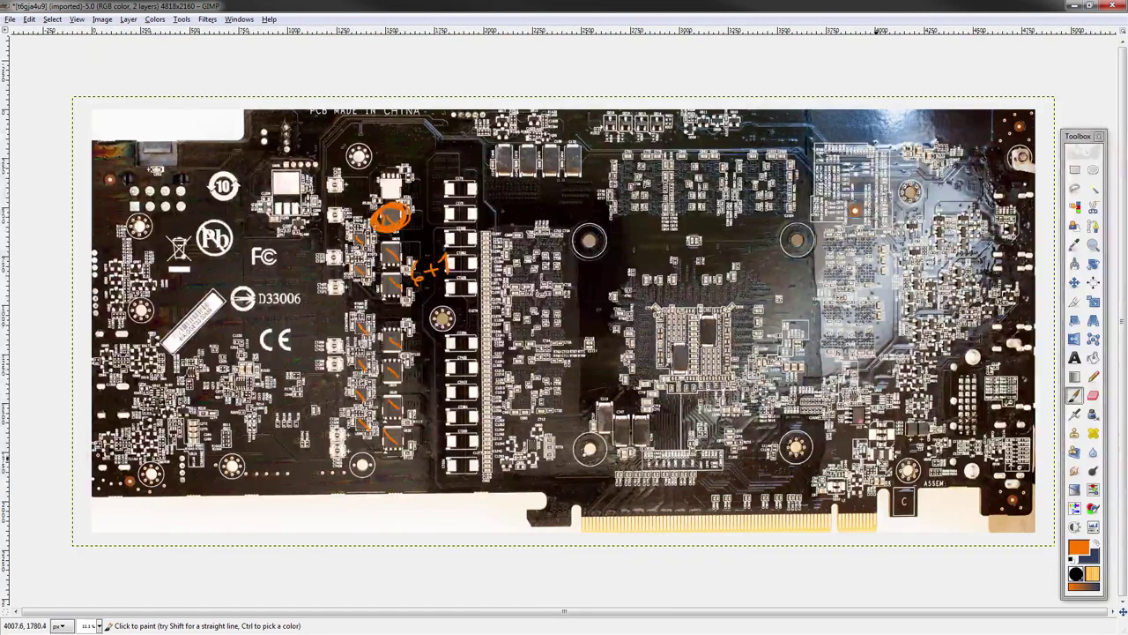
mouse_move(879, 457)
mouse_down()
mouse_move(859, 465)
mouse_move(886, 443)
mouse_up()
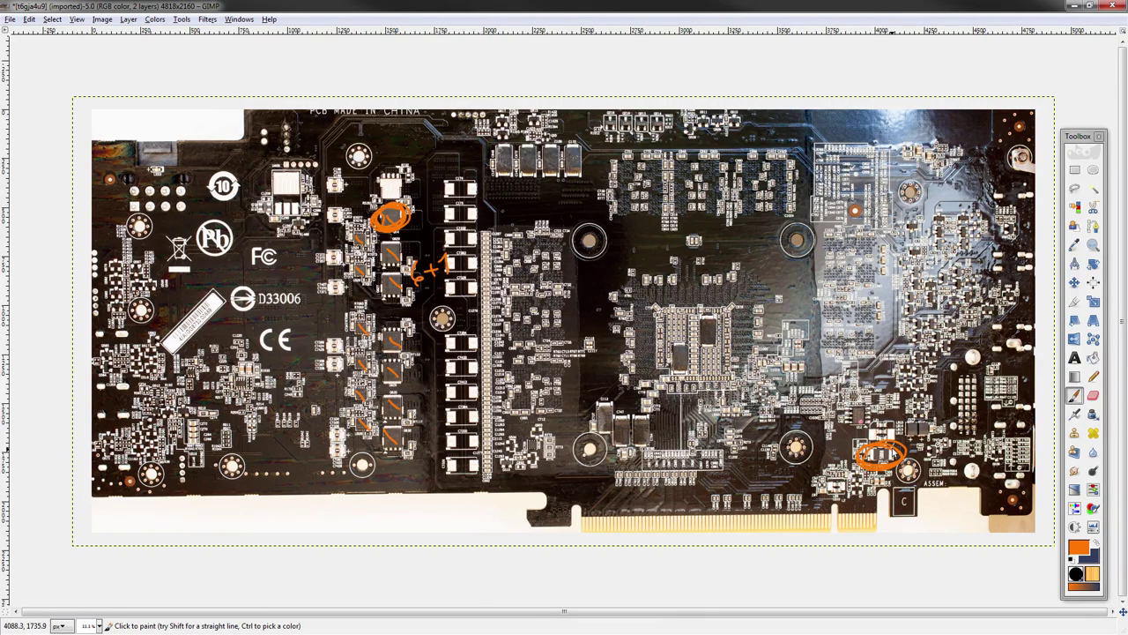
- Handwrite "005" above the circled R005 resistor and draw an arrow from it to a handwritten "5mohm"
ctrl+scroll(893, 450, up, 3)
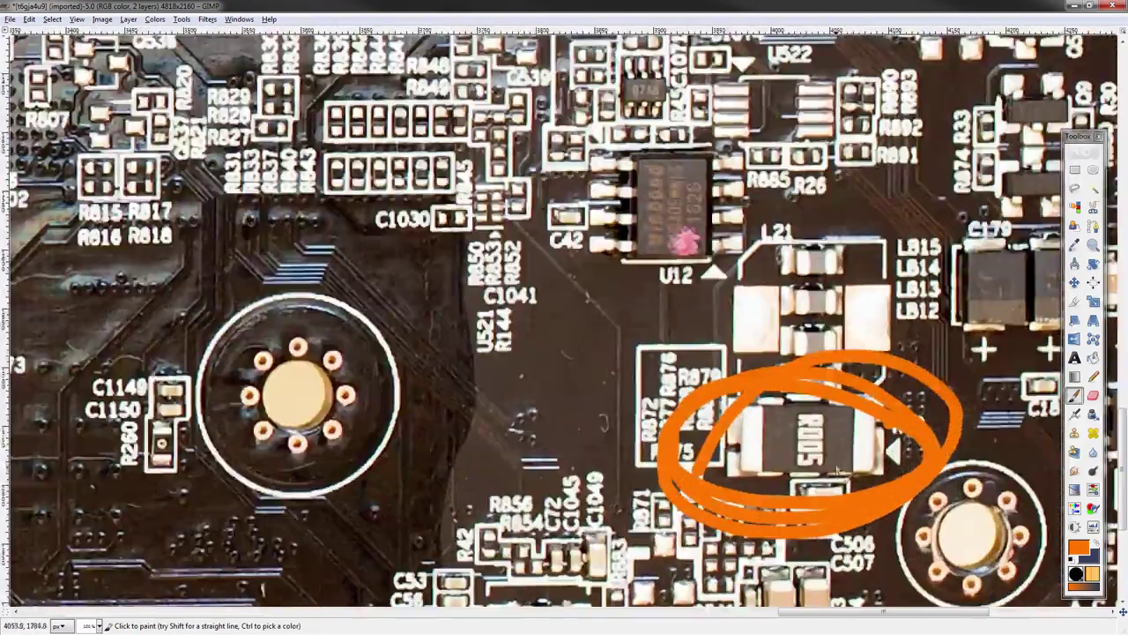
drag(729, 294, 713, 289)
mouse_move(792, 279)
mouse_down()
mouse_move(772, 283)
mouse_move(796, 272)
mouse_up()
mouse_move(856, 271)
mouse_down()
mouse_move(824, 315)
mouse_move(961, 230)
mouse_move(925, 299)
mouse_up()
drag(960, 230, 888, 234)
middle_drag(888, 236, 540, 280)
drag(730, 208, 687, 275)
mouse_move(751, 254)
mouse_down()
mouse_move(803, 257)
mouse_move(820, 284)
mouse_up()
drag(847, 261, 846, 263)
mouse_move(881, 199)
mouse_down()
mouse_move(918, 286)
mouse_move(961, 257)
mouse_move(996, 265)
mouse_up()
middle_drag(718, 374, 792, 194)
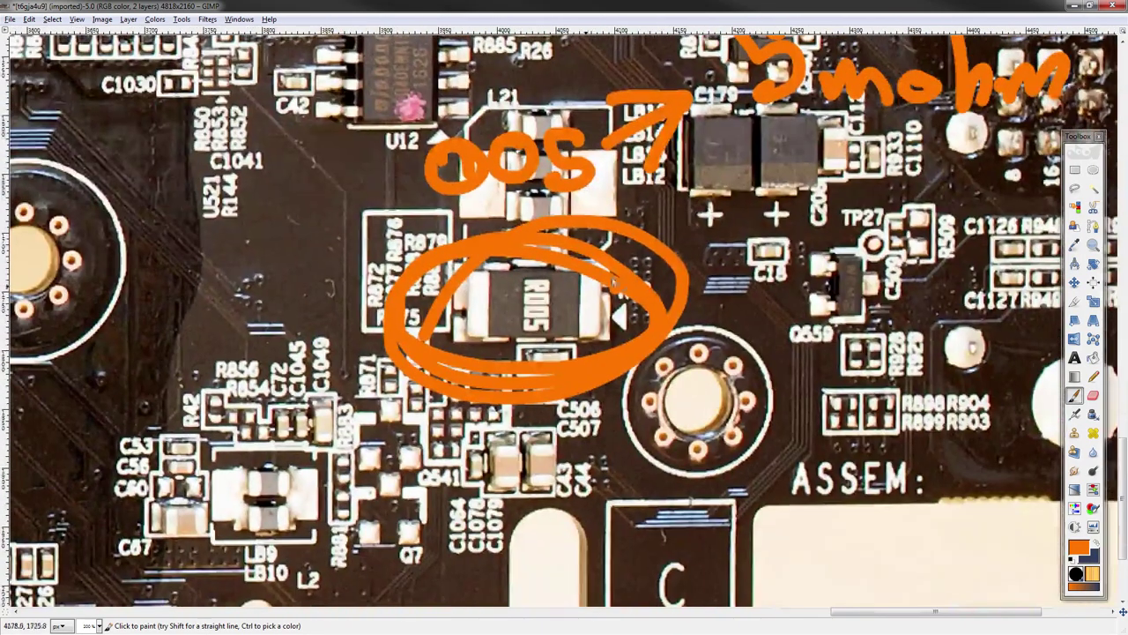
- Draw another loop tightly around the R005 resistor, inside the existing circle
mouse_move(449, 330)
mouse_down()
mouse_move(564, 284)
mouse_move(604, 319)
mouse_up()
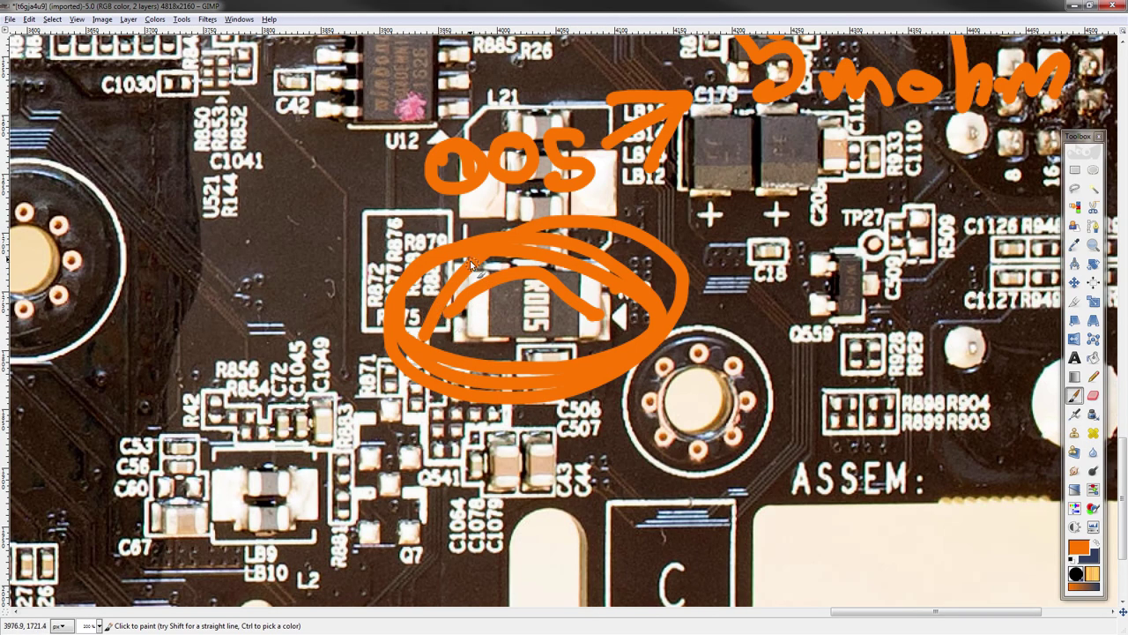
mouse_move(624, 269)
mouse_down()
mouse_move(520, 248)
mouse_move(585, 250)
mouse_up()
middle_drag(594, 334, 599, 338)
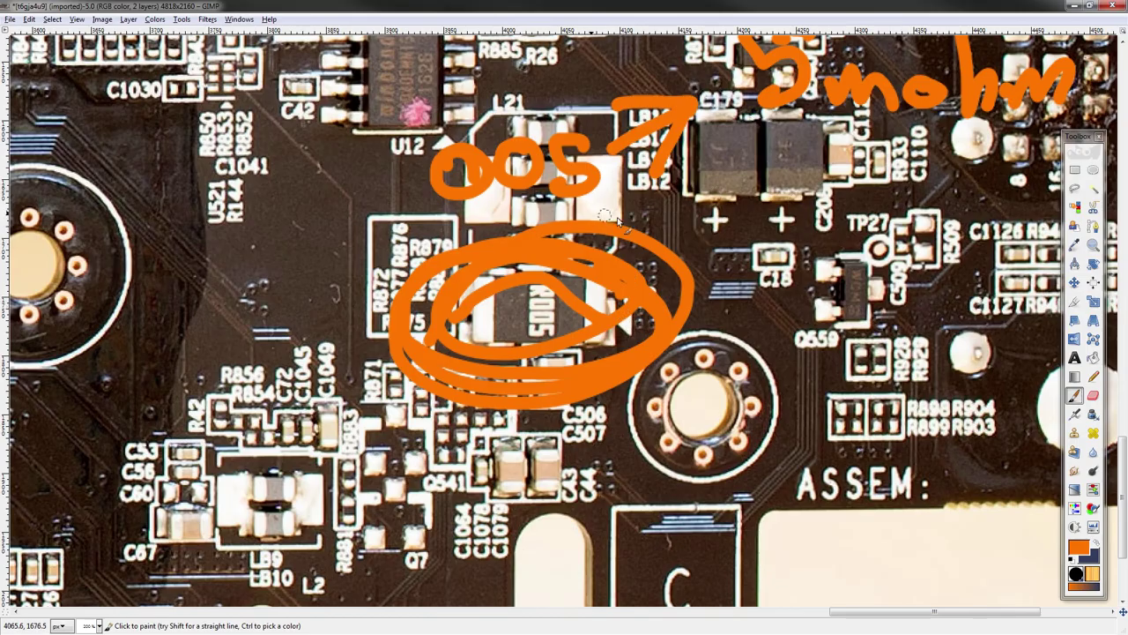
- Examine the area around the R005 resistor, the PCIe edge connector and the back of the GPU
mouse_move(305, 400)
middle_down()
mouse_move(517, 430)
mouse_move(405, 510)
middle_up()
middle_drag(608, 392, 596, 208)
scroll(585, 441, down, 3)
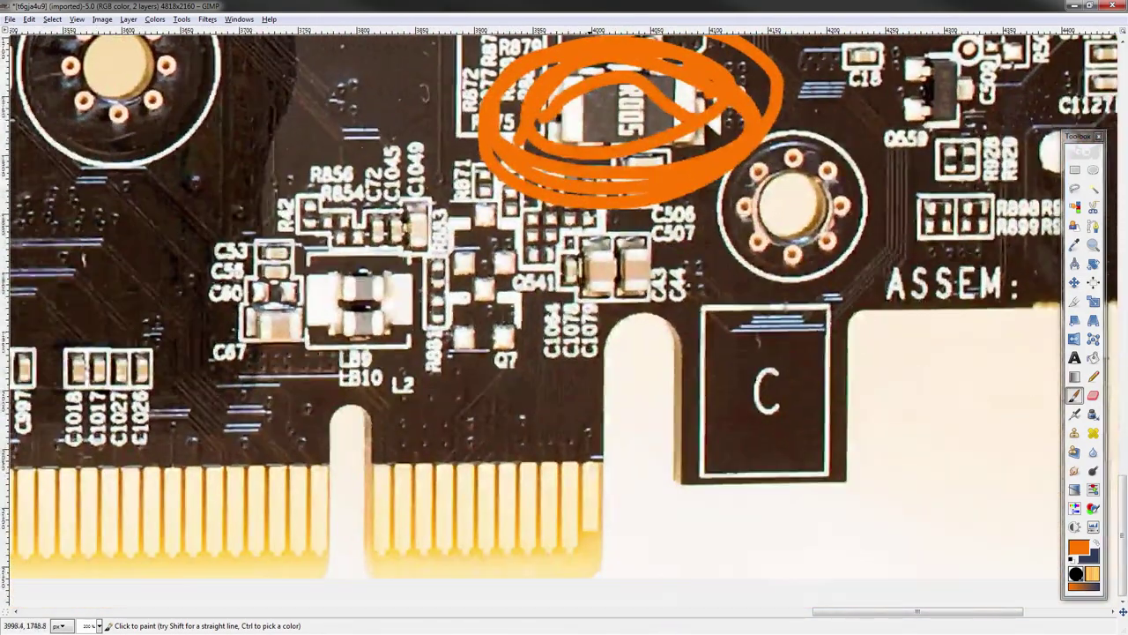
mouse_move(585, 445)
mouse_down()
mouse_move(635, 534)
mouse_move(568, 553)
mouse_up()
key(ctrl+z)
middle_drag(547, 351, 577, 527)
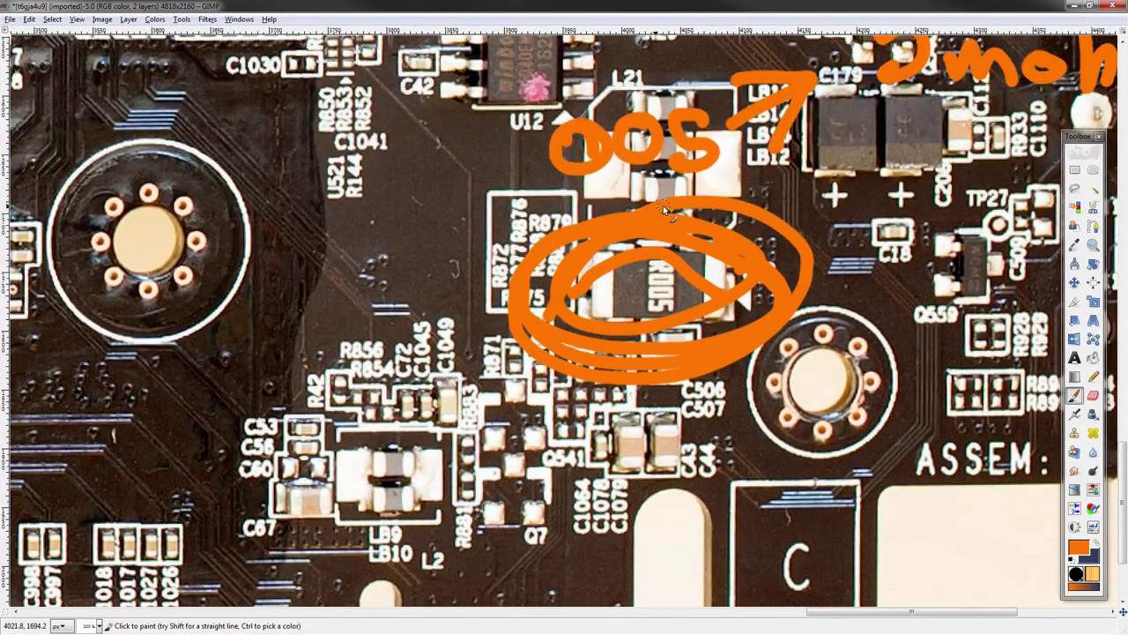
scroll(623, 336, left, 8)
middle_drag(253, 301, 659, 518)
middle_drag(214, 242, 132, 307)
ctrl+scroll(476, 300, down, 3)
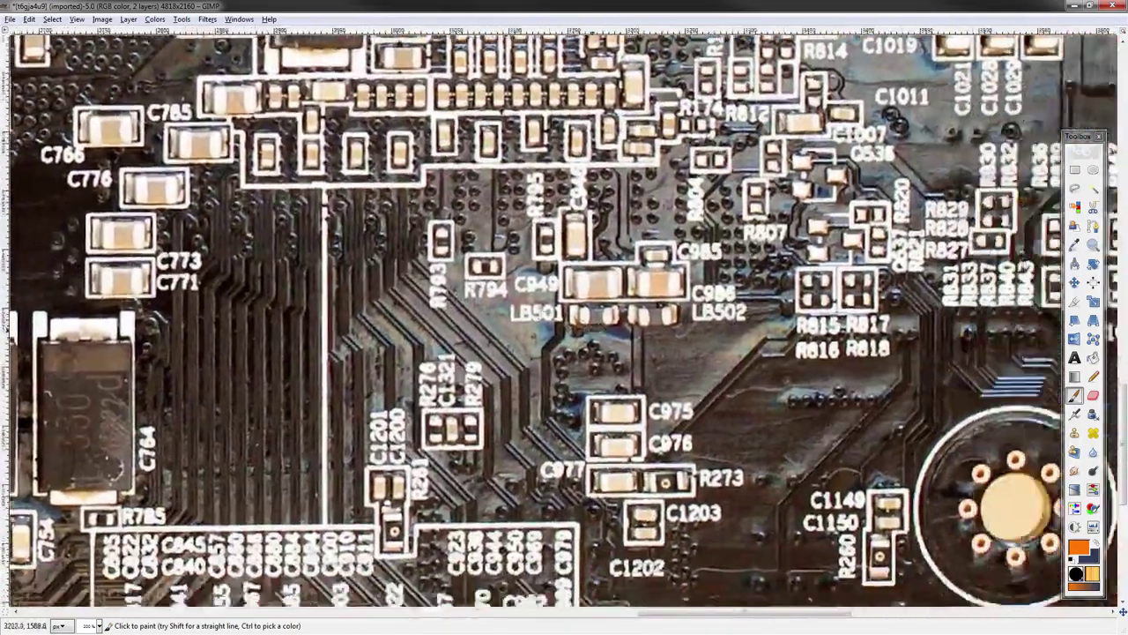
ctrl+scroll(470, 301, down, 2)
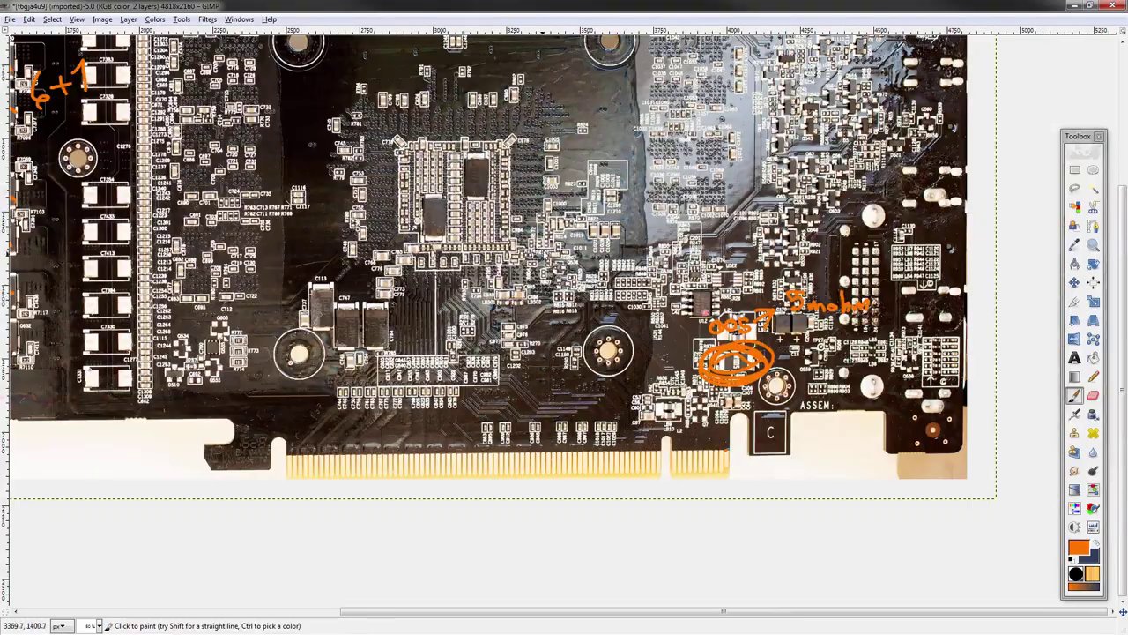
- Draw a line from near the PCIe edge connector up to the circled R005 resistor and an arrow leading away from it
middle_drag(533, 253, 517, 349)
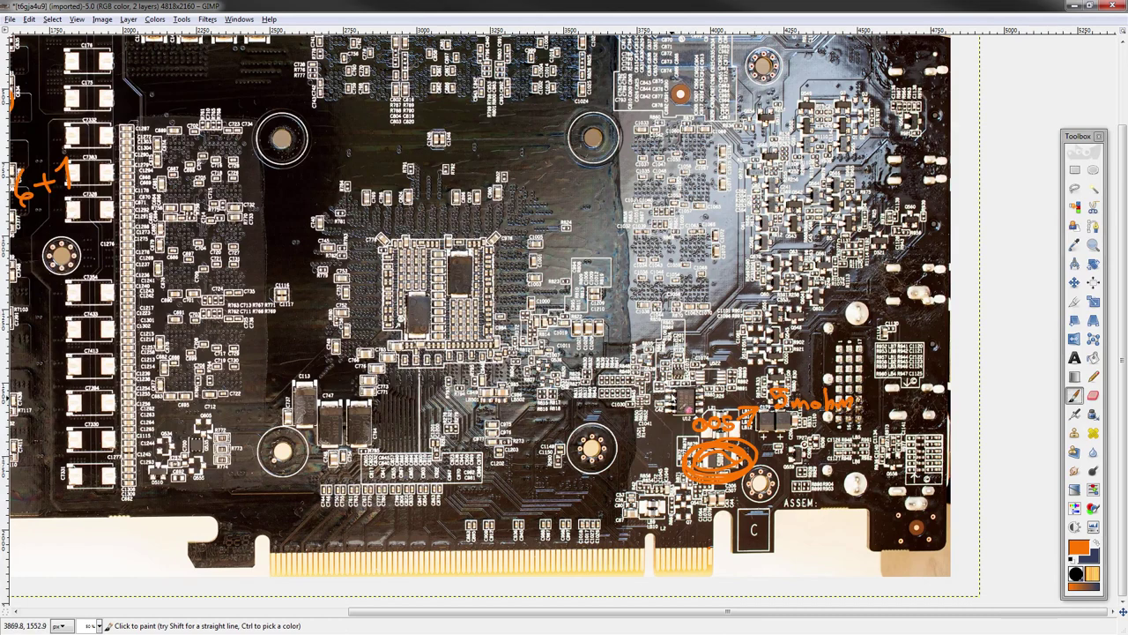
mouse_move(685, 519)
mouse_down()
mouse_move(693, 465)
mouse_move(811, 457)
mouse_up()
drag(811, 457, 776, 444)
middle_drag(738, 546, 740, 540)
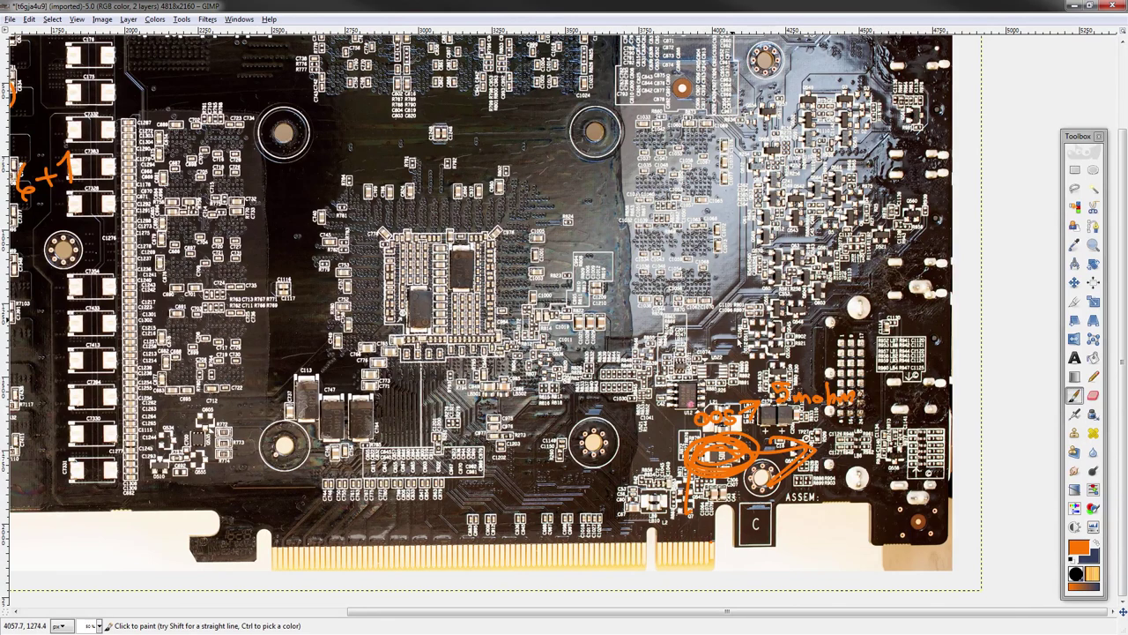
middle_drag(608, 442, 534, 447)
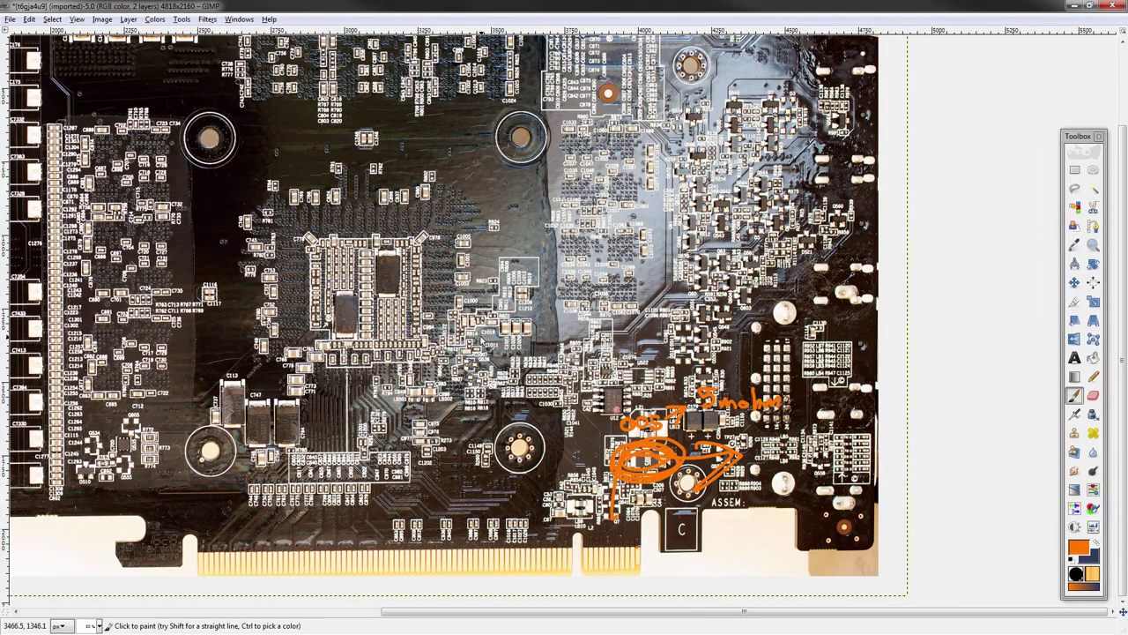
middle_drag(483, 341, 584, 360)
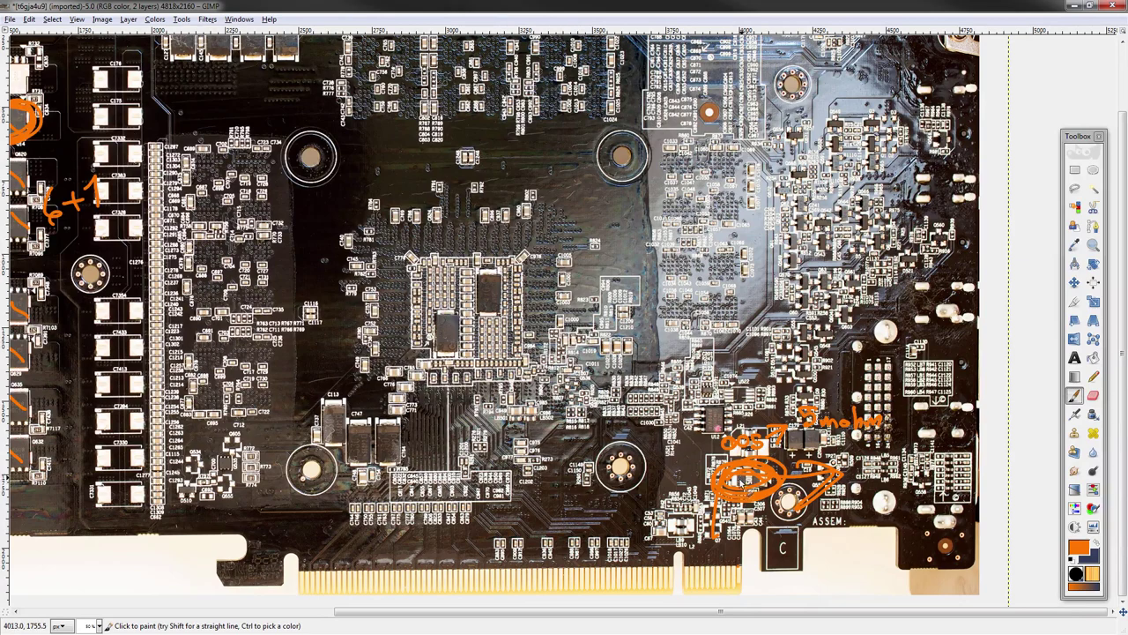
middle_drag(732, 480, 683, 464)
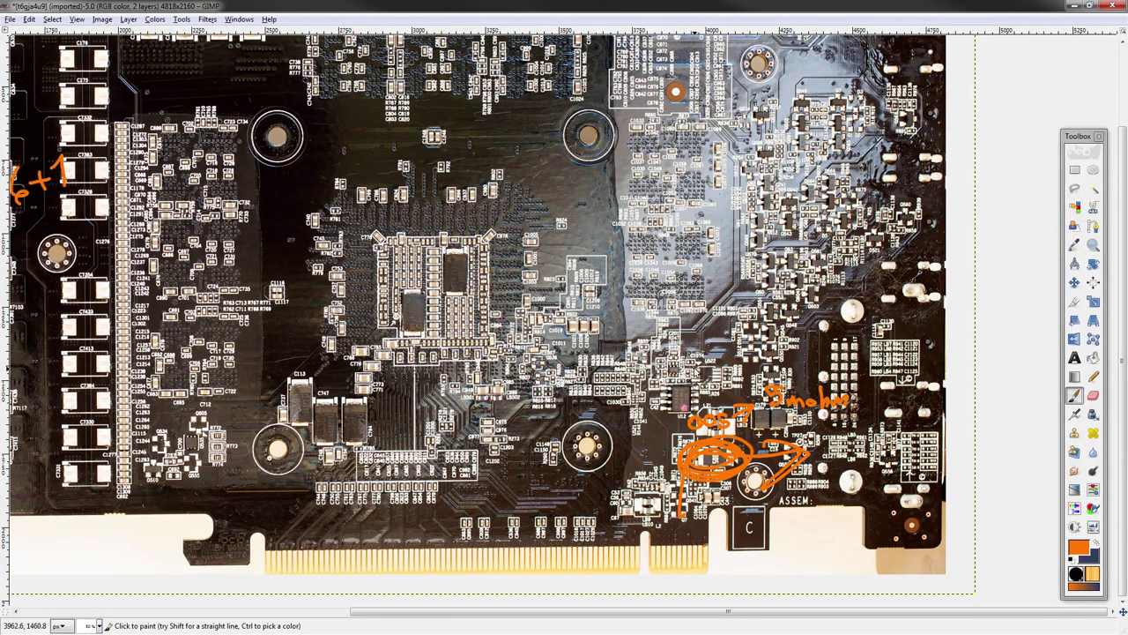
mouse_move(695, 370)
middle_down()
mouse_move(765, 444)
mouse_move(837, 482)
mouse_move(875, 482)
mouse_move(881, 418)
mouse_move(997, 388)
mouse_move(988, 424)
middle_up()
ctrl+scroll(989, 430, down, 3)
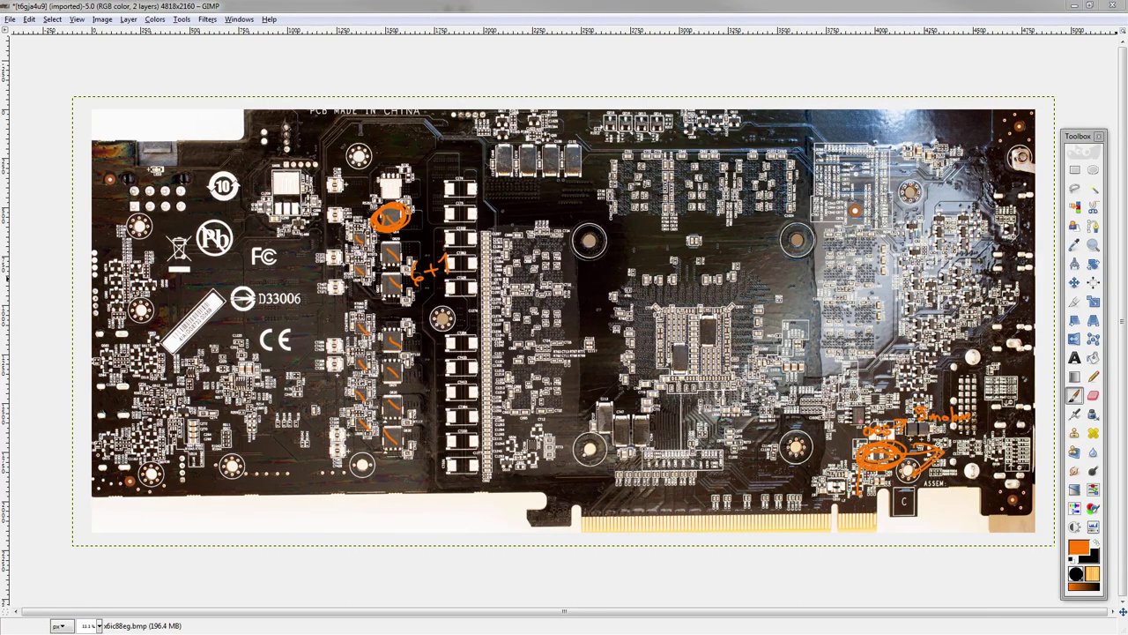
- Switch to the browser with the AON6414A MOSFET datasheet and highlight parts of the part number in the title on page 1
drag(1127, 165, 547, 9)
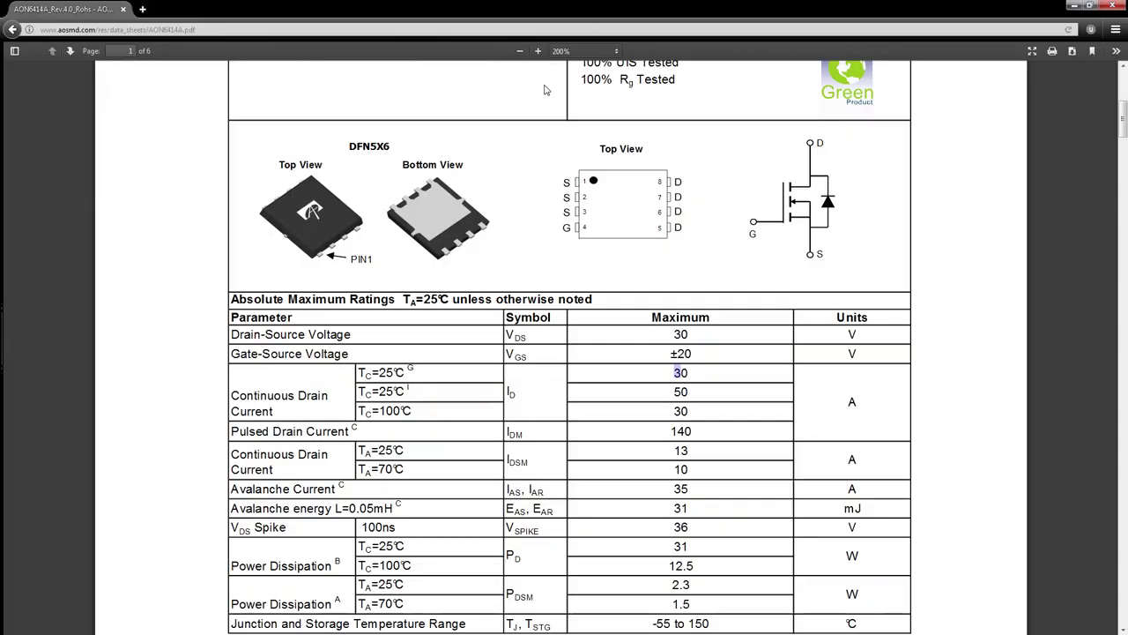
scroll(555, 106, up, 5)
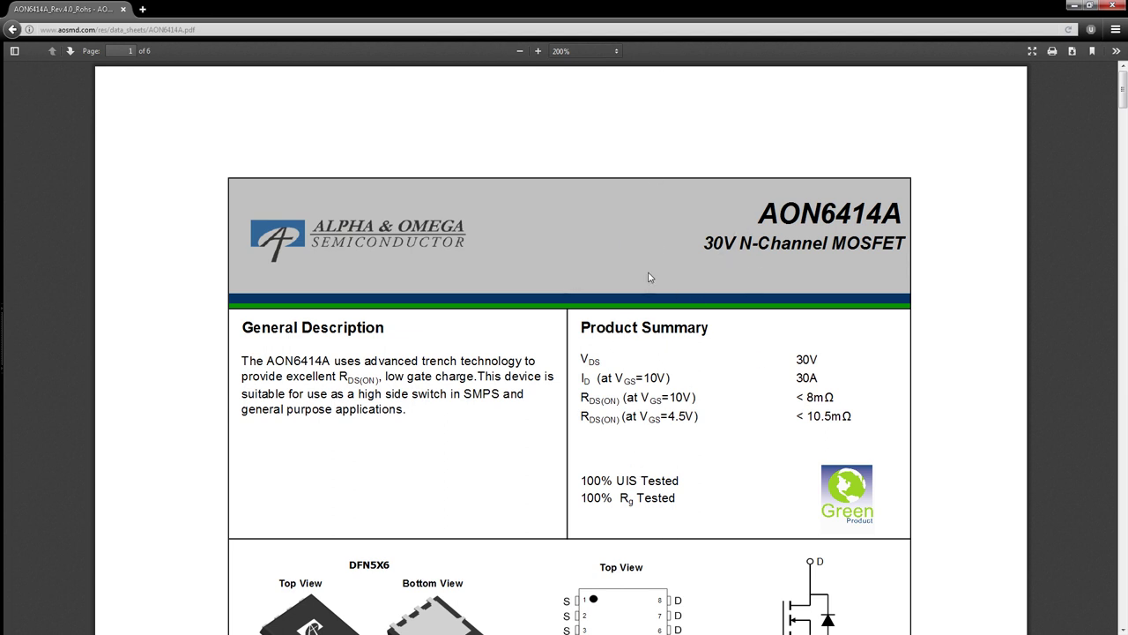
scroll(704, 316, down, 2)
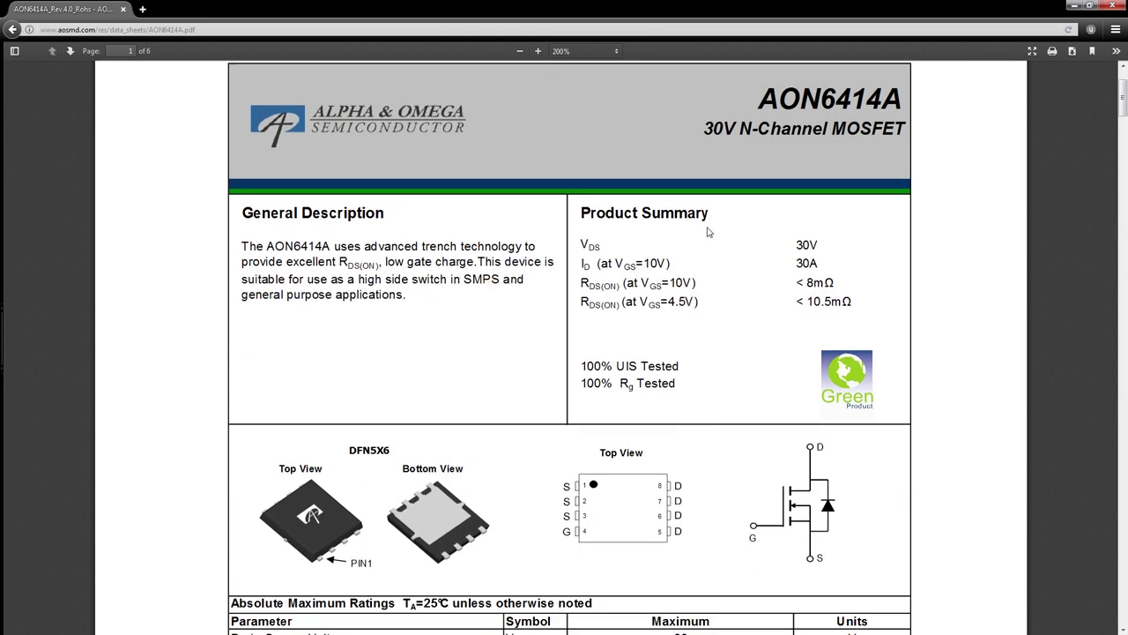
scroll(778, 175, up, 1)
drag(824, 125, 894, 130)
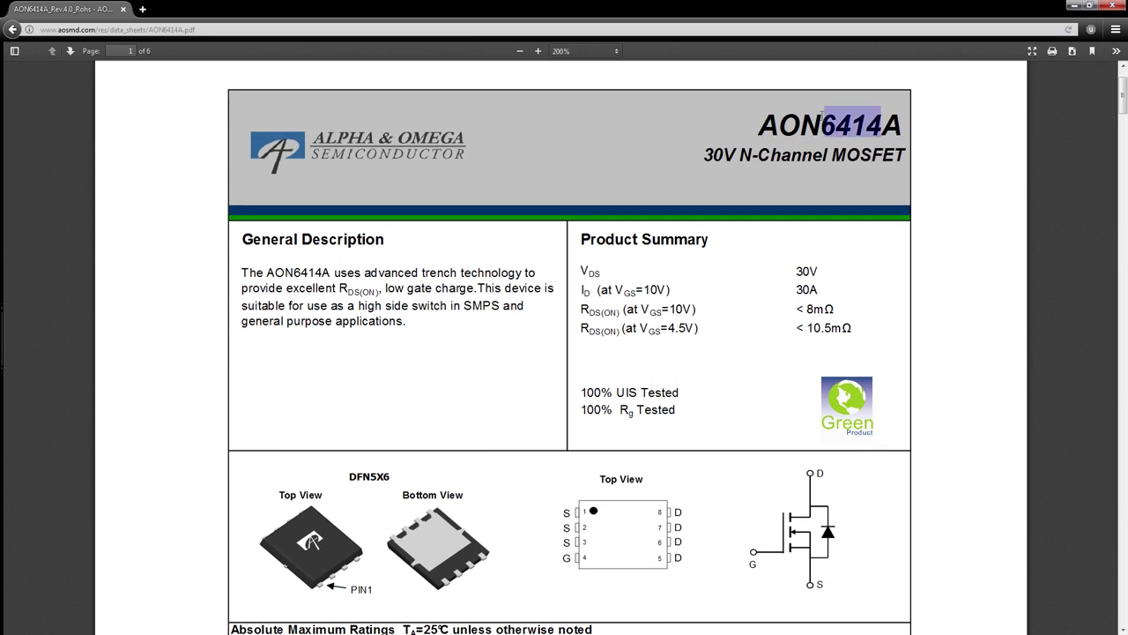
click(821, 115)
drag(766, 121, 817, 120)
click(811, 124)
click(770, 118)
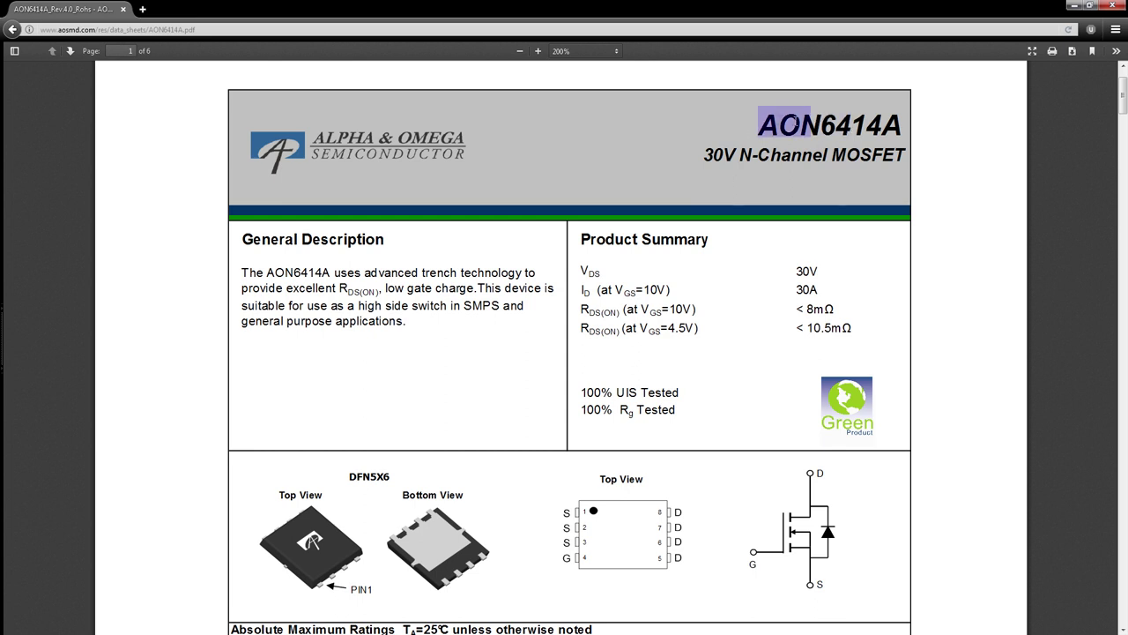
click(776, 121)
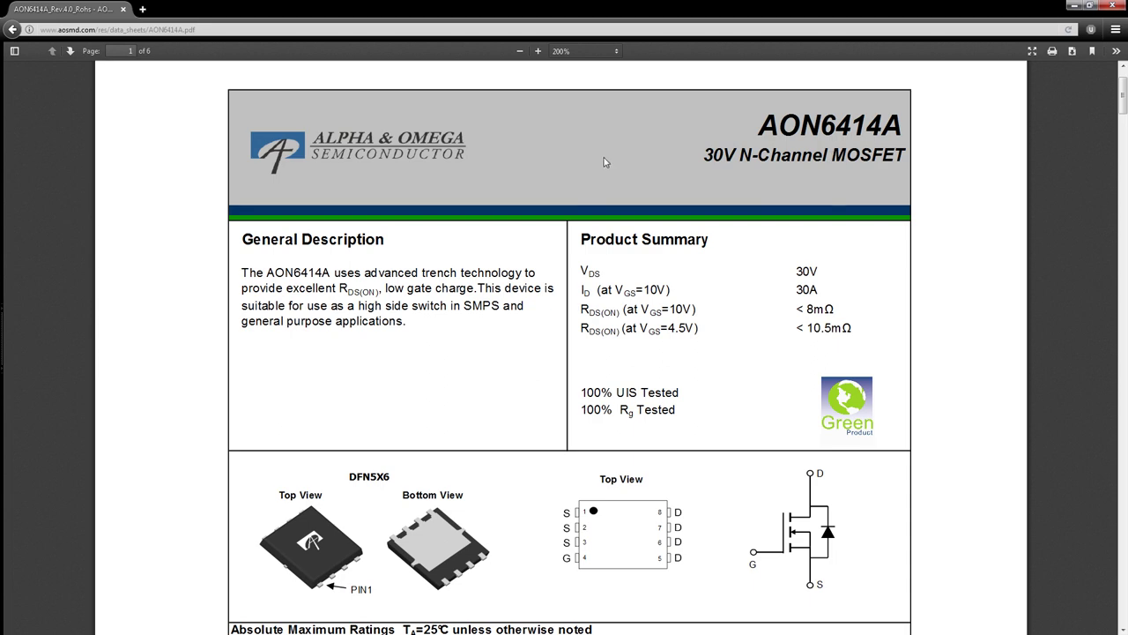
- Highlight the Continuous Drain Current row for the case temperature ratings in the Absolute Maximum Ratings table
scroll(591, 183, down, 3)
scroll(588, 176, down, 2)
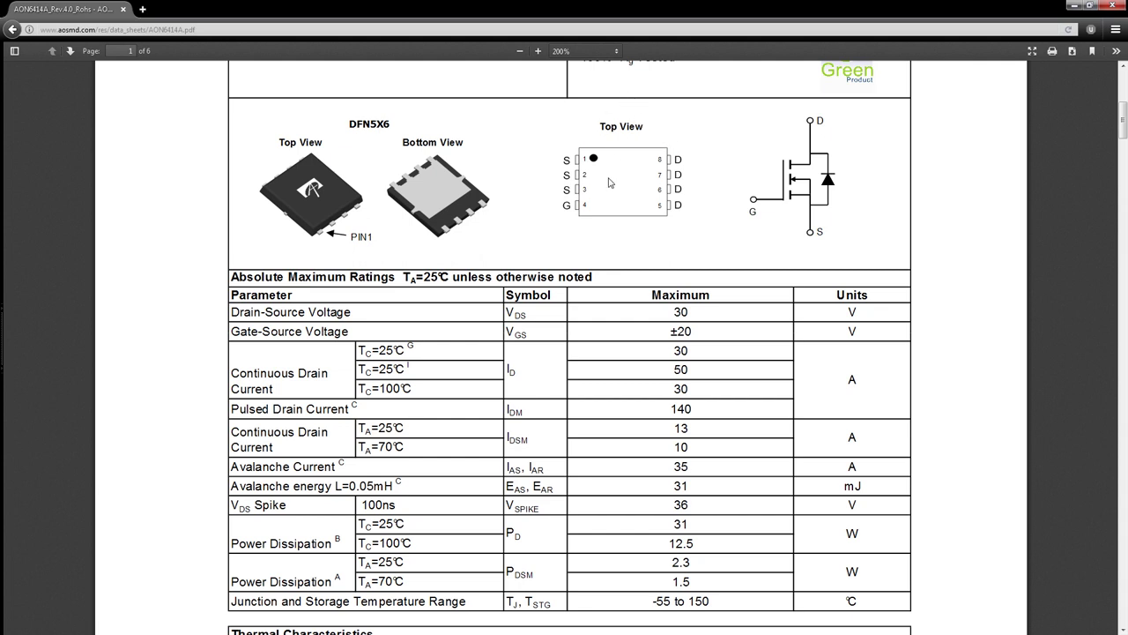
scroll(584, 210, down, 1)
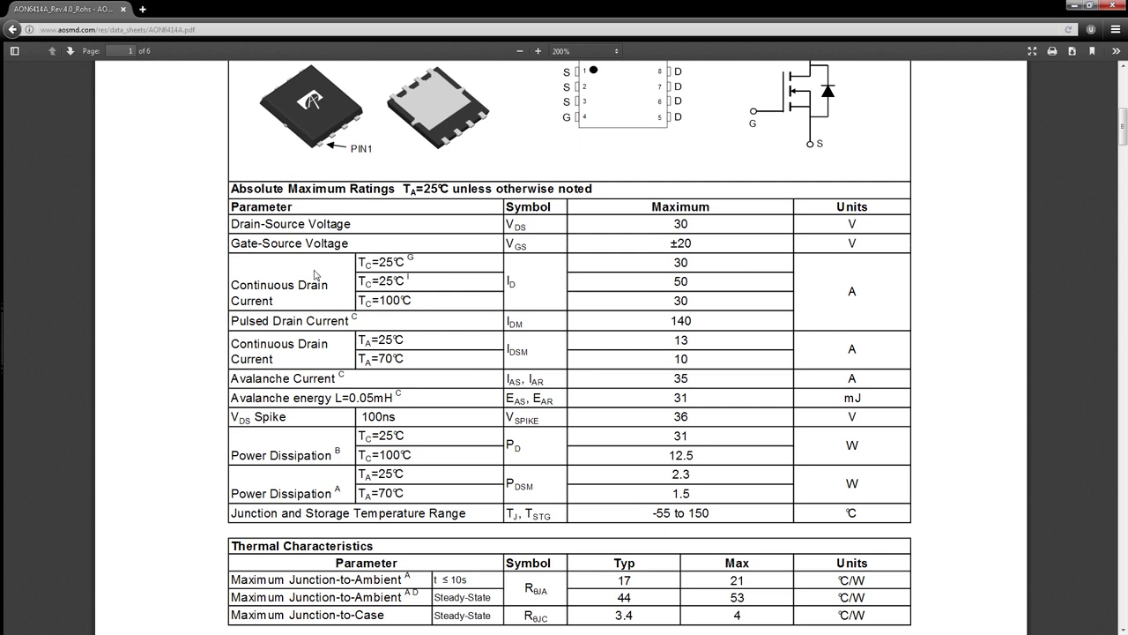
drag(235, 285, 701, 294)
click(650, 292)
drag(233, 285, 710, 285)
click(710, 285)
- Highlight the TC=25°C and TC=100°C conditions of the continuous drain current and inspect their footnote markers G and I up close
drag(361, 261, 374, 264)
drag(380, 262, 401, 266)
click(682, 262)
drag(361, 282, 413, 281)
click(698, 286)
drag(359, 300, 412, 311)
click(714, 303)
drag(368, 302, 388, 274)
click(388, 261)
ctrl+scroll(403, 265, up, 5)
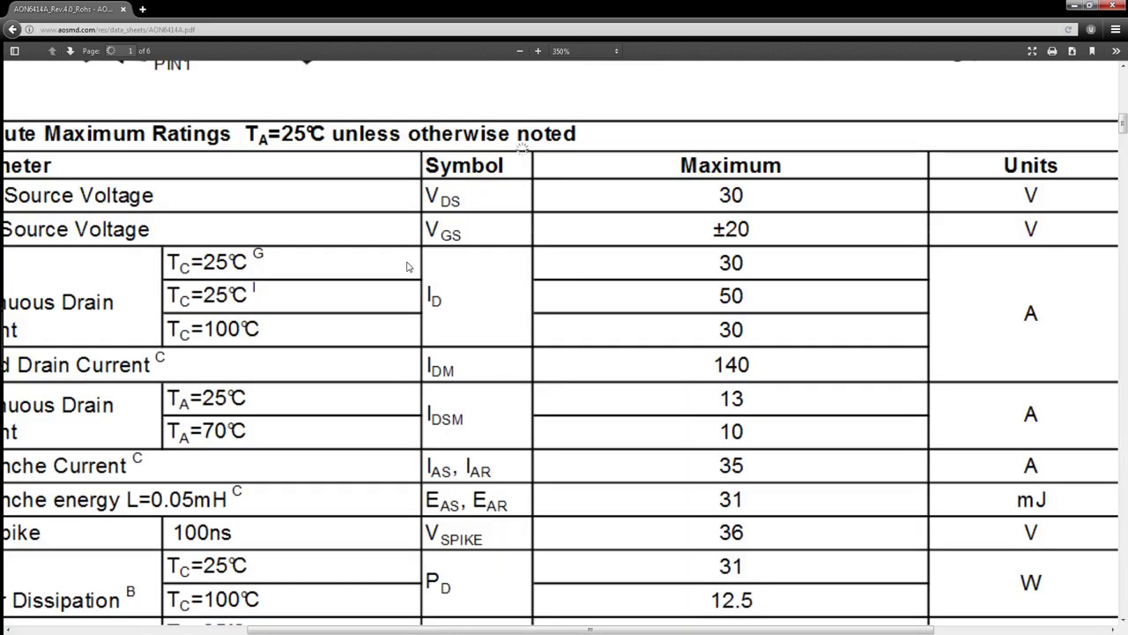
click(256, 287)
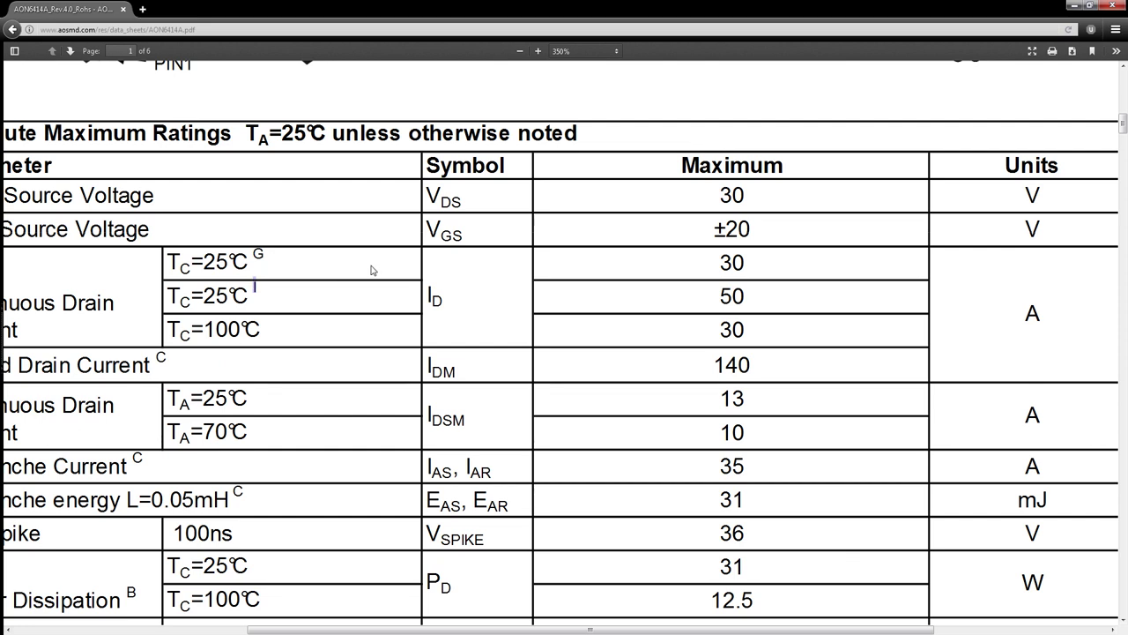
ctrl+scroll(385, 269, down, 3)
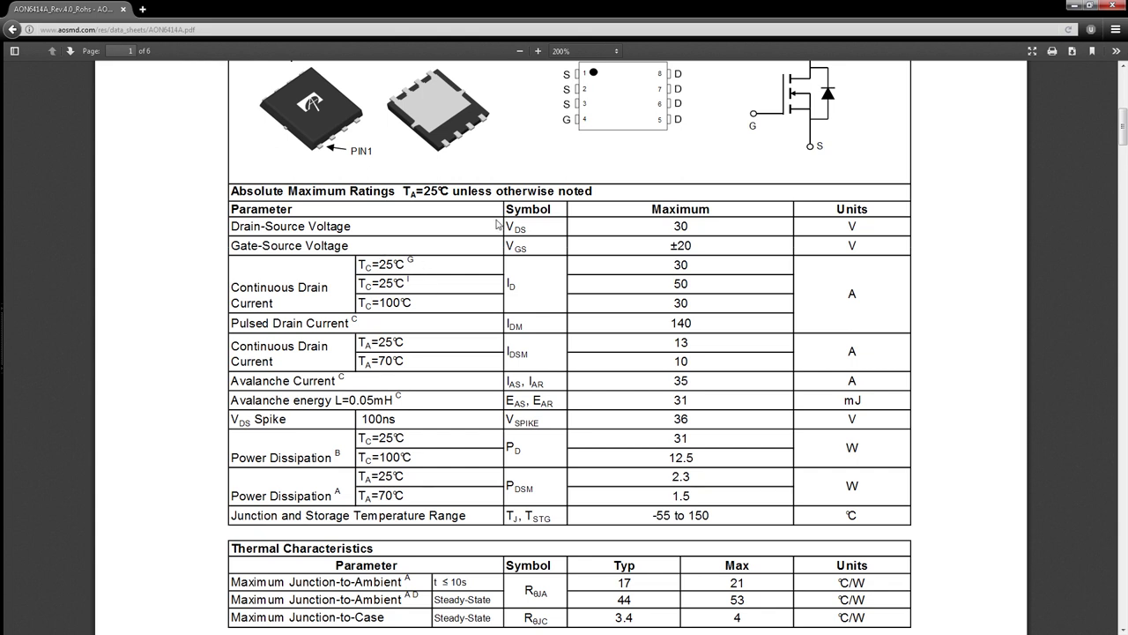
- Find the footnotes below the Switching Parameters on page 2 and highlight notes G and I about the maximum current rating
scroll(489, 244, down, 4)
scroll(477, 238, down, 4)
scroll(458, 207, up, 6)
scroll(444, 219, up, 3)
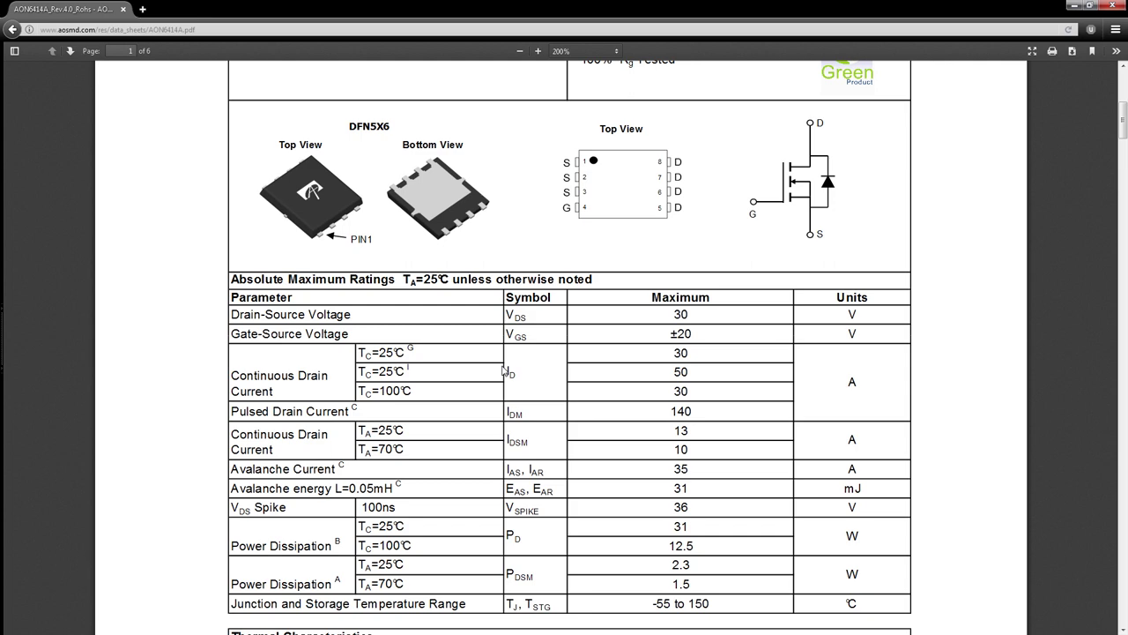
scroll(498, 264, down, 9)
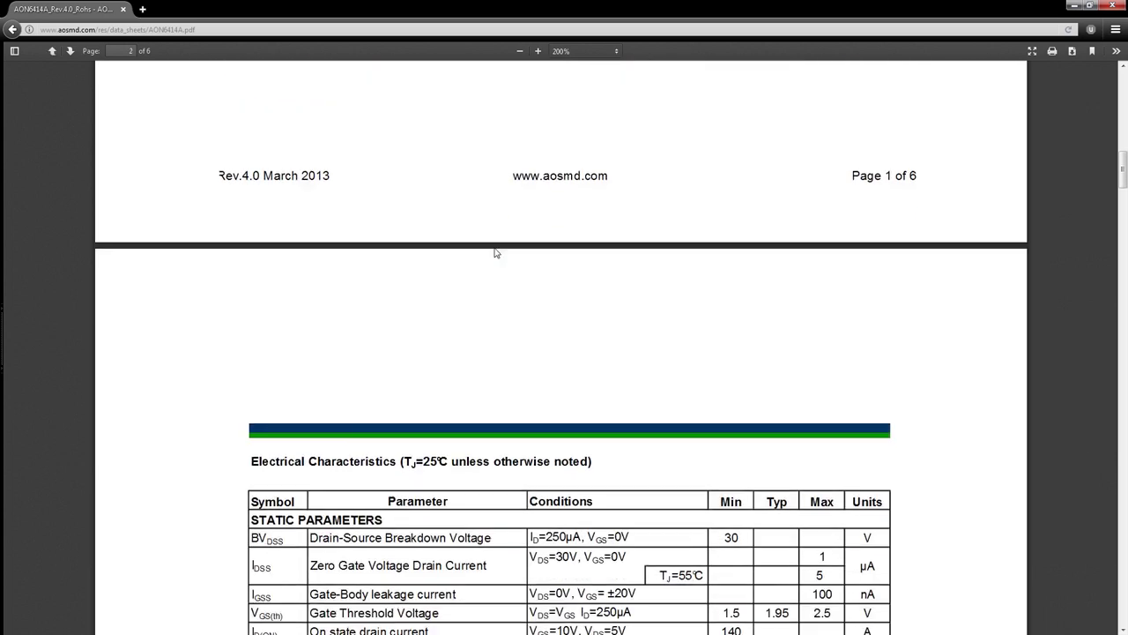
scroll(495, 252, down, 2)
scroll(537, 223, down, 1)
scroll(548, 224, down, 4)
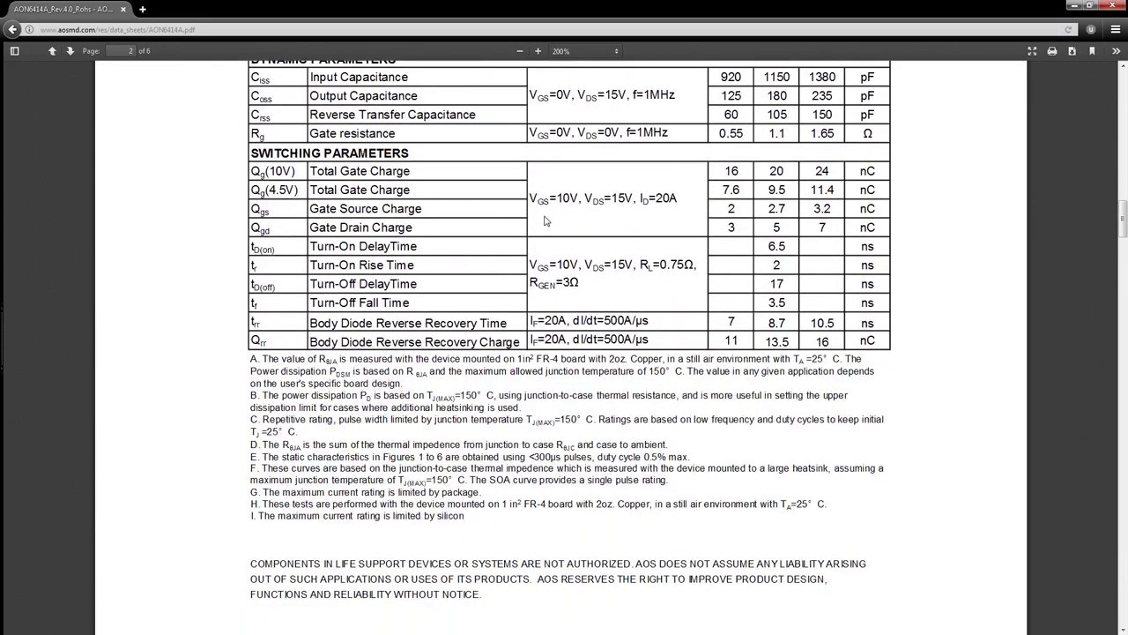
scroll(545, 220, down, 1)
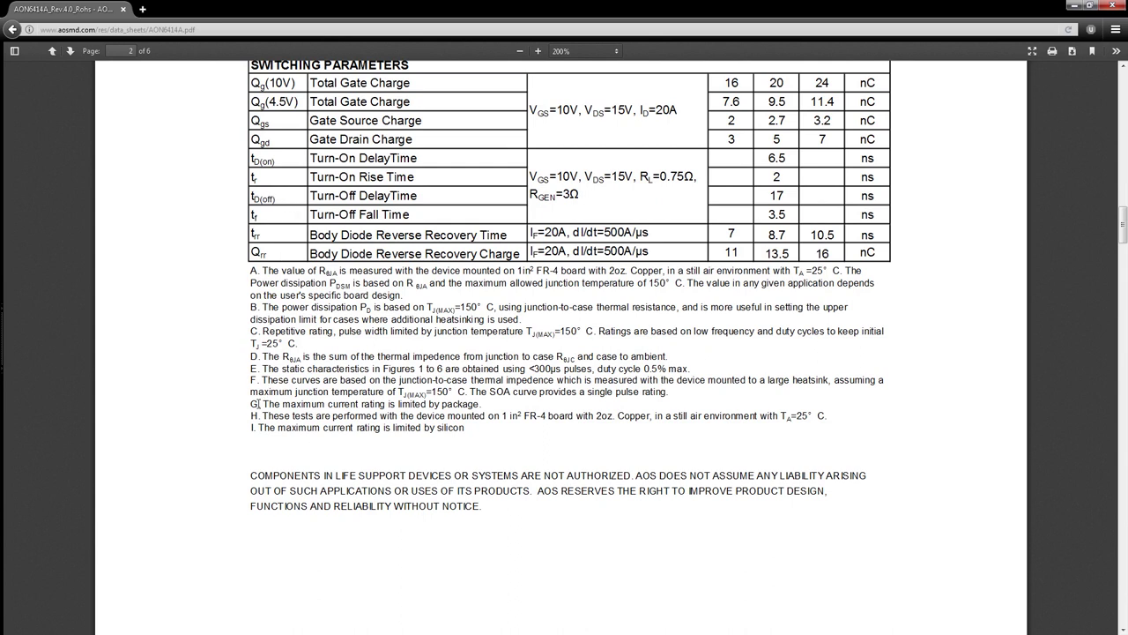
drag(253, 403, 495, 410)
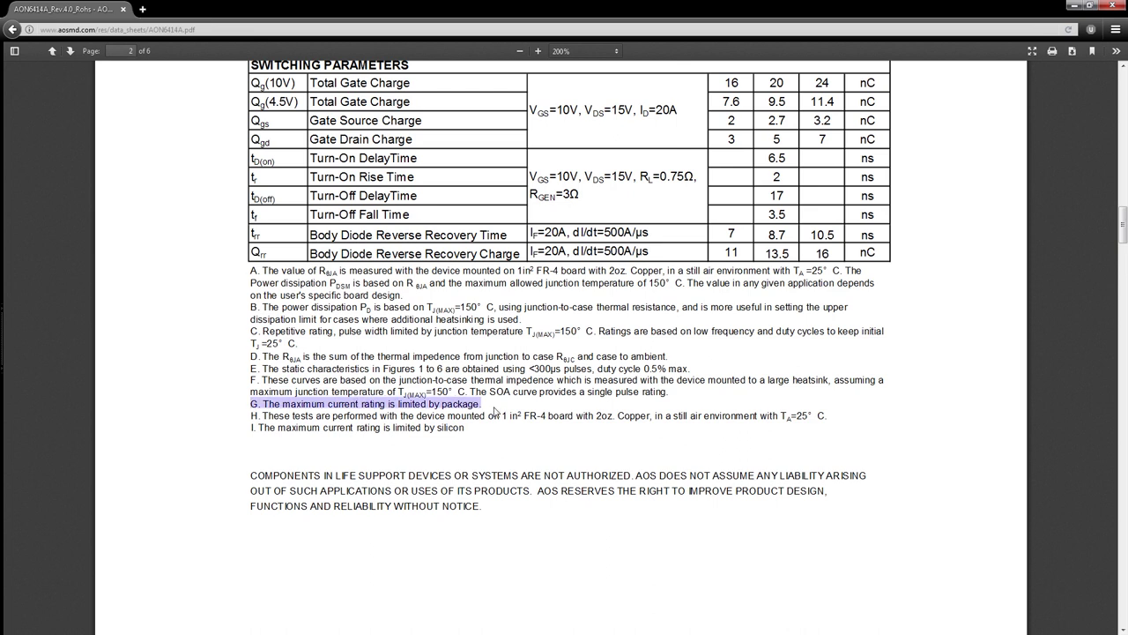
click(442, 404)
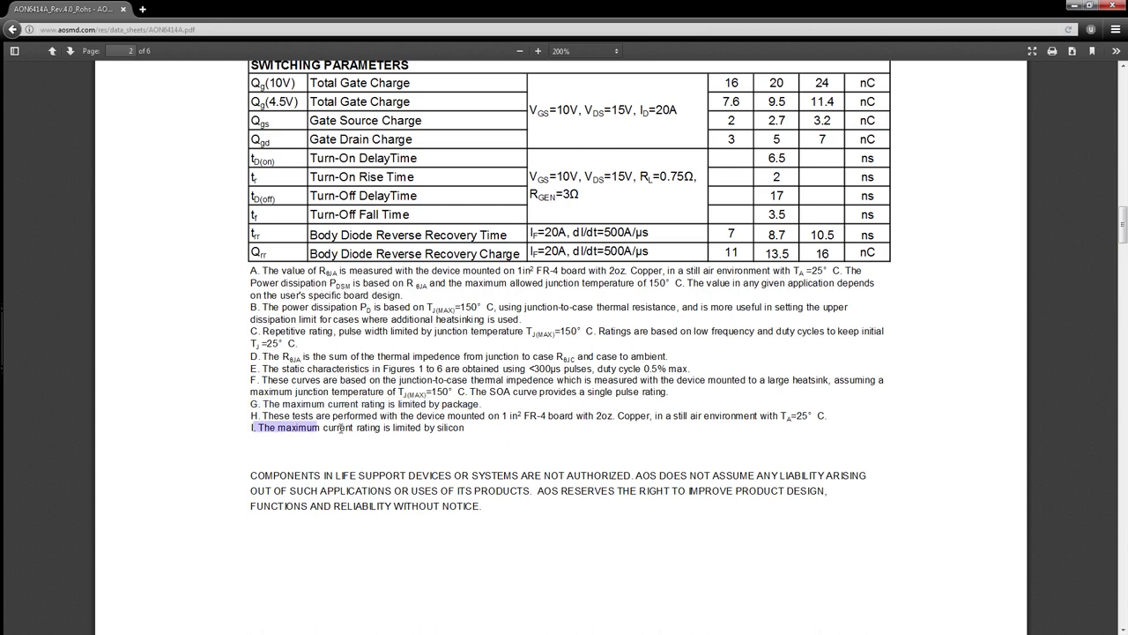
drag(357, 427, 463, 429)
click(477, 430)
- Return to page 1 and review the DFN5X6 package drawings and the continuous drain current ratings
scroll(441, 347, up, 20)
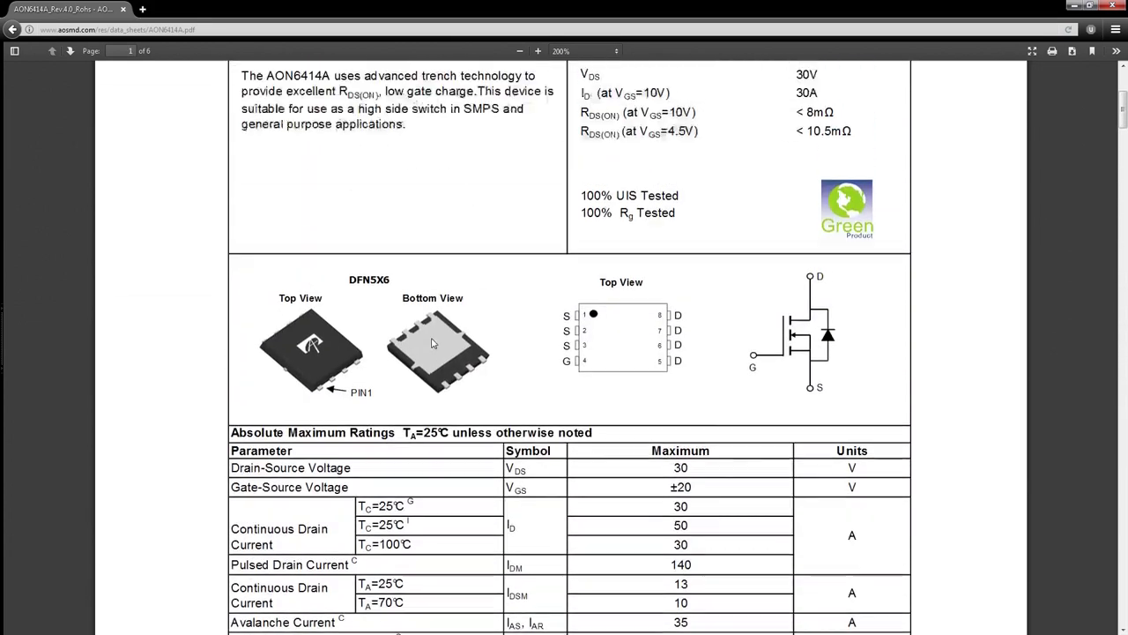
scroll(433, 342, down, 1)
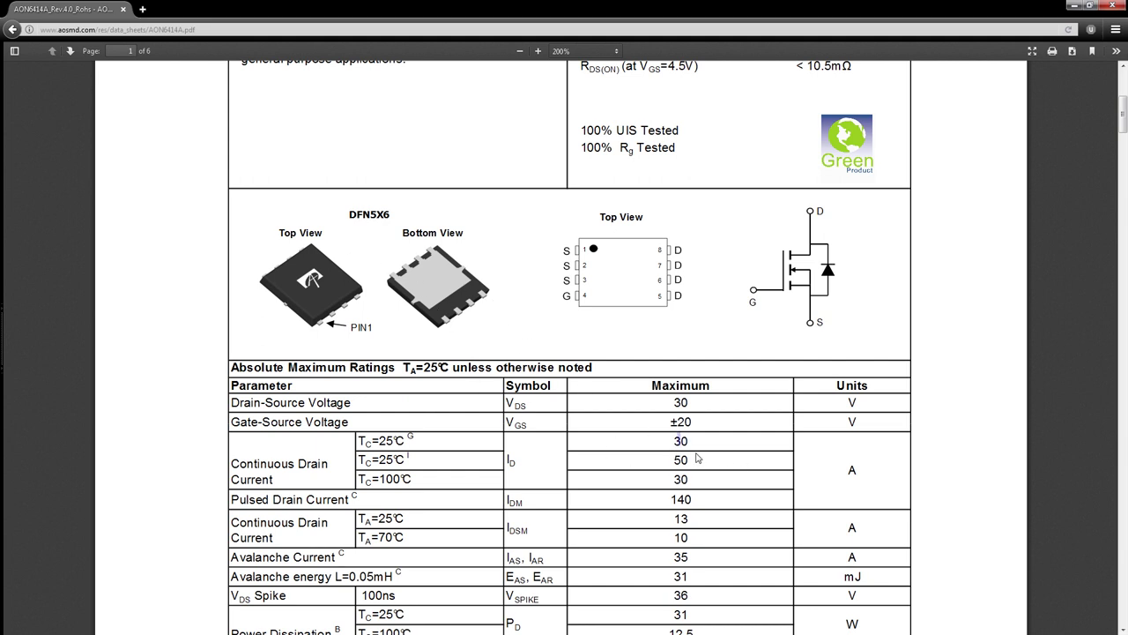
click(565, 316)
scroll(565, 315, down, 3)
scroll(565, 315, down, 3)
scroll(564, 317, up, 4)
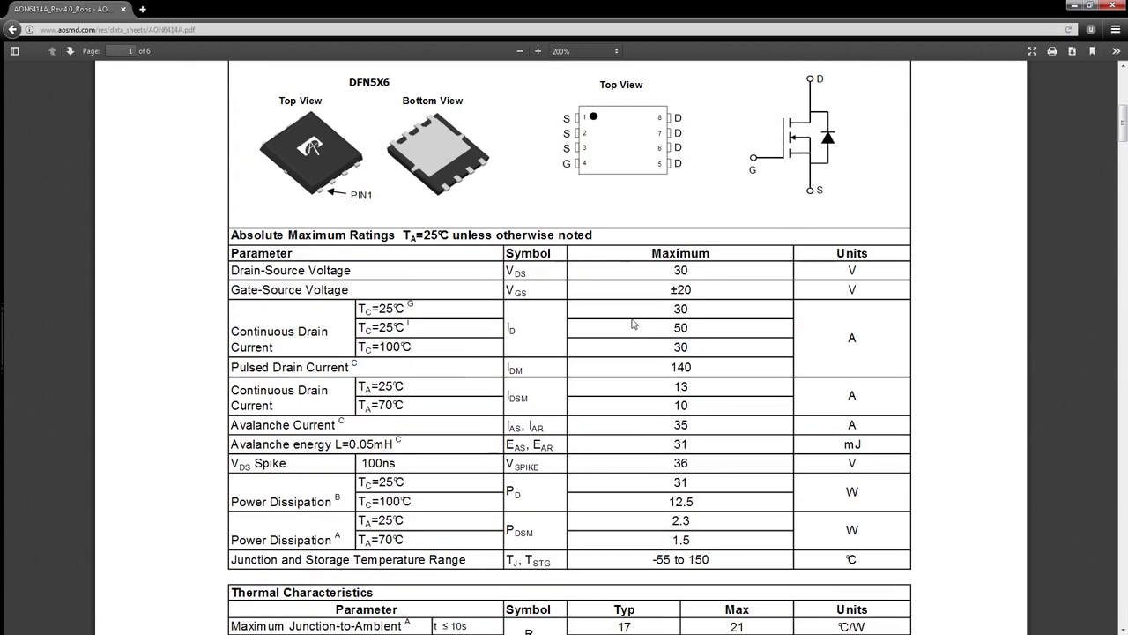
scroll(444, 164, down, 3)
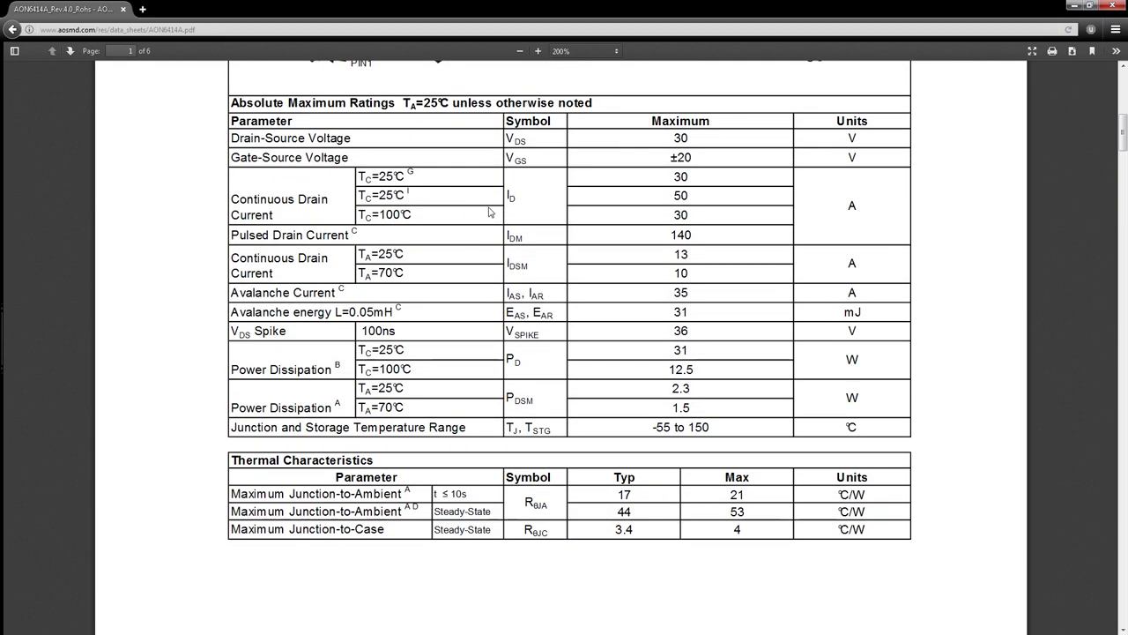
- Check the page 2 footnotes against the drain current ratings and package drawings on page 1
scroll(505, 239, up, 4)
scroll(455, 241, down, 10)
scroll(529, 192, down, 15)
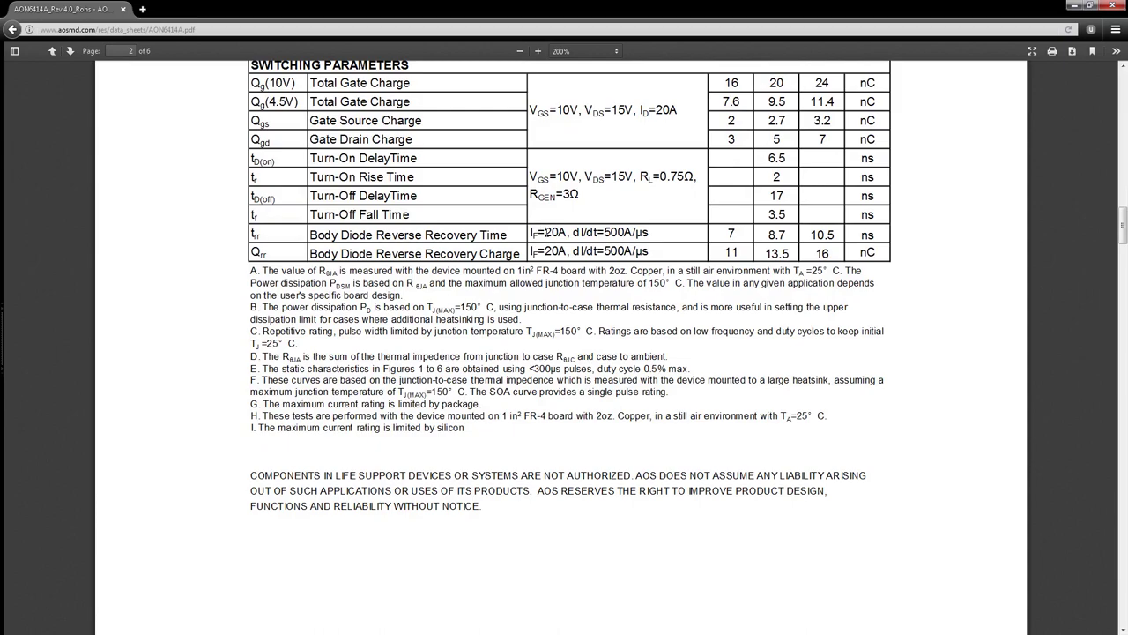
scroll(605, 265, up, 15)
scroll(637, 264, up, 4)
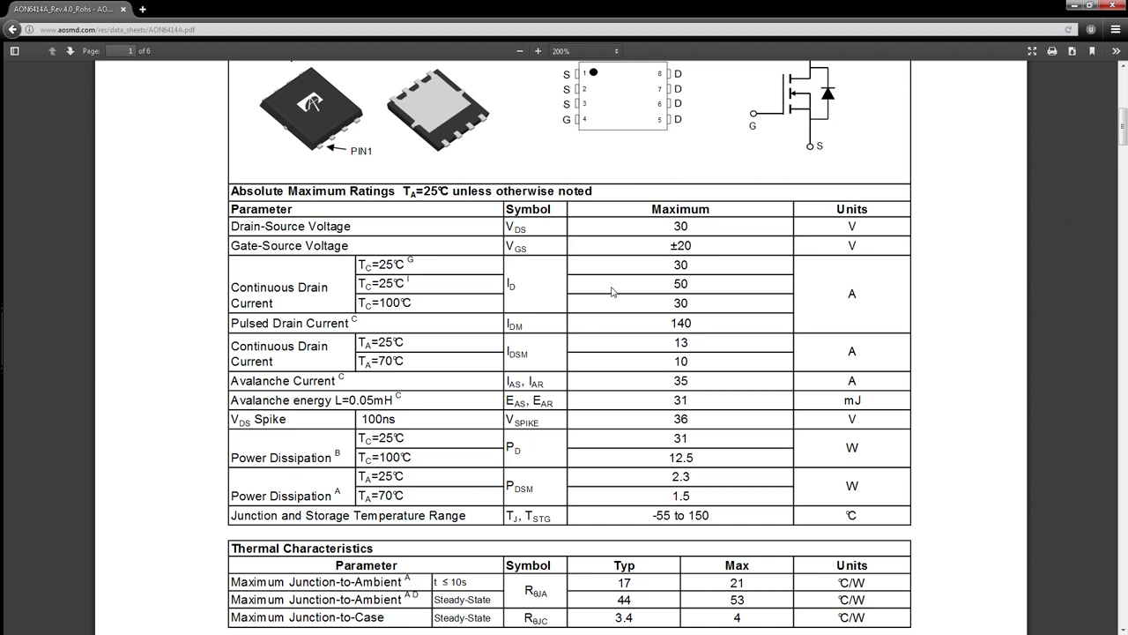
scroll(307, 161, up, 2)
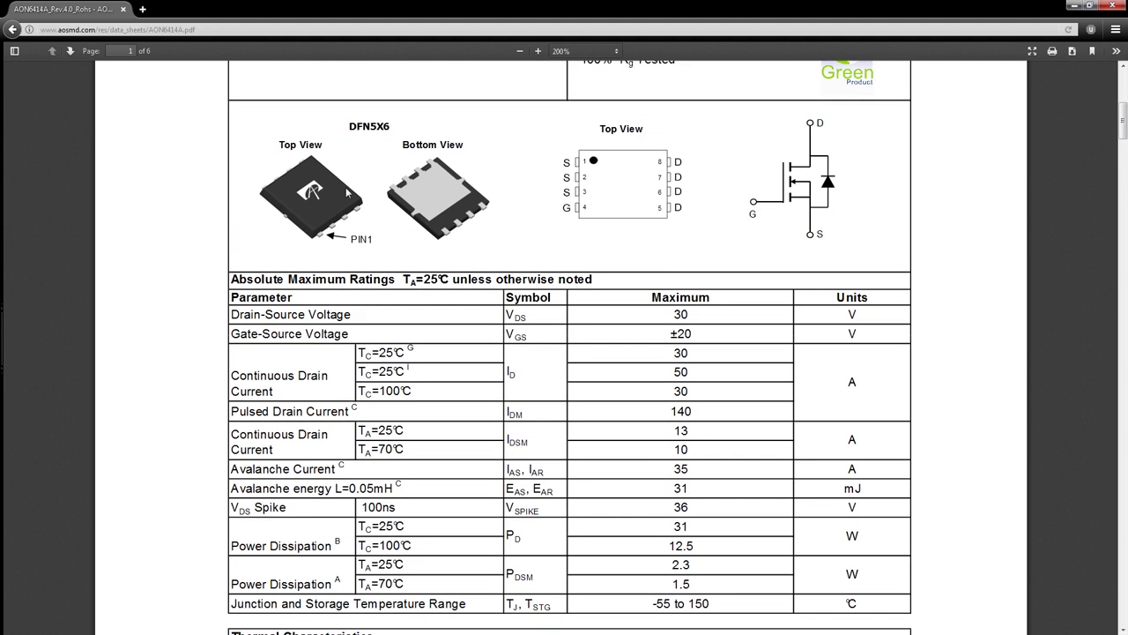
- Highlight the Pulsed Drain Current row in the Absolute Maximum Ratings table, enlarge the table and highlight the row's footnote marker C
scroll(552, 265, down, 3)
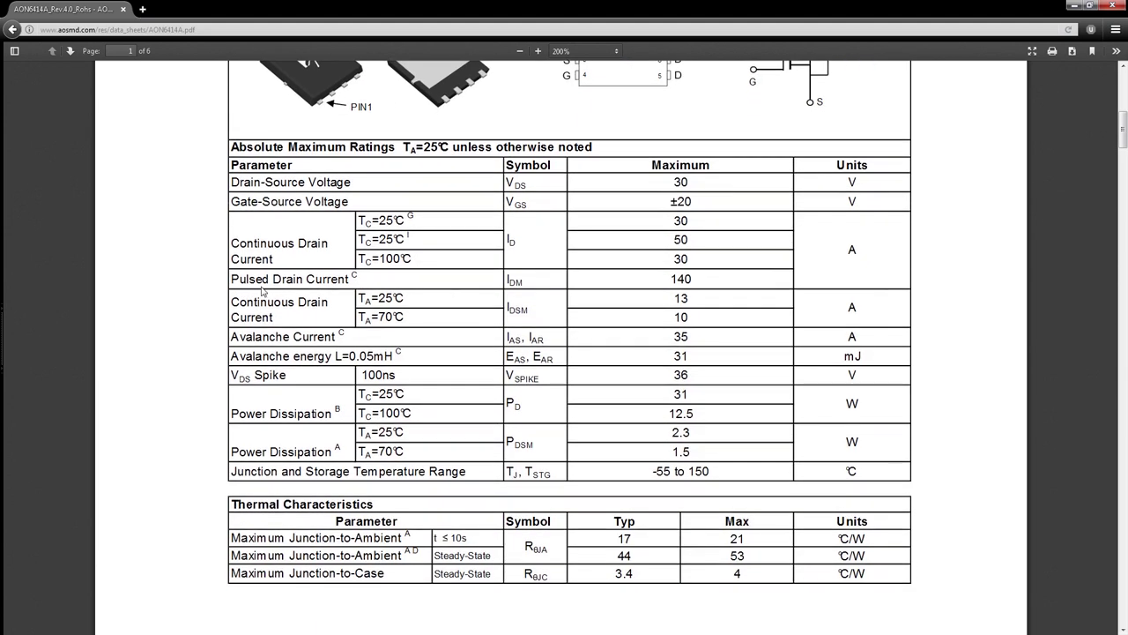
drag(233, 279, 651, 289)
click(720, 282)
ctrl+scroll(357, 278, up, 3)
ctrl+scroll(357, 280, down, 4)
ctrl+scroll(357, 281, up, 4)
scroll(308, 247, down, 5)
scroll(324, 257, up, 3)
middle_click(310, 243)
middle_click(322, 212)
scroll(323, 211, up, 2)
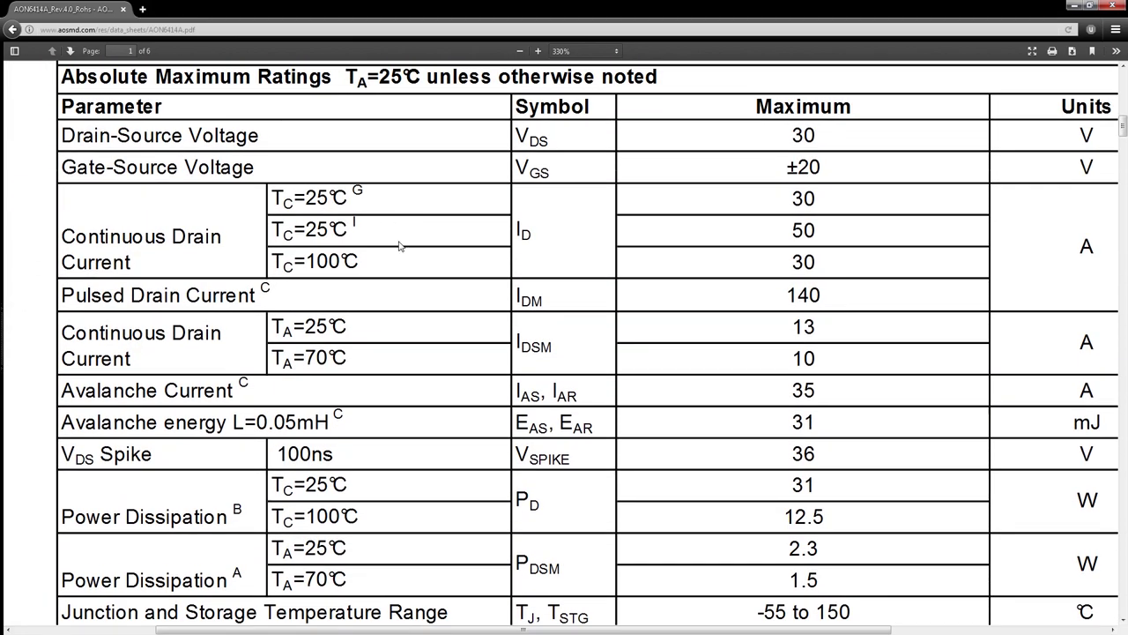
scroll(375, 324, down, 1)
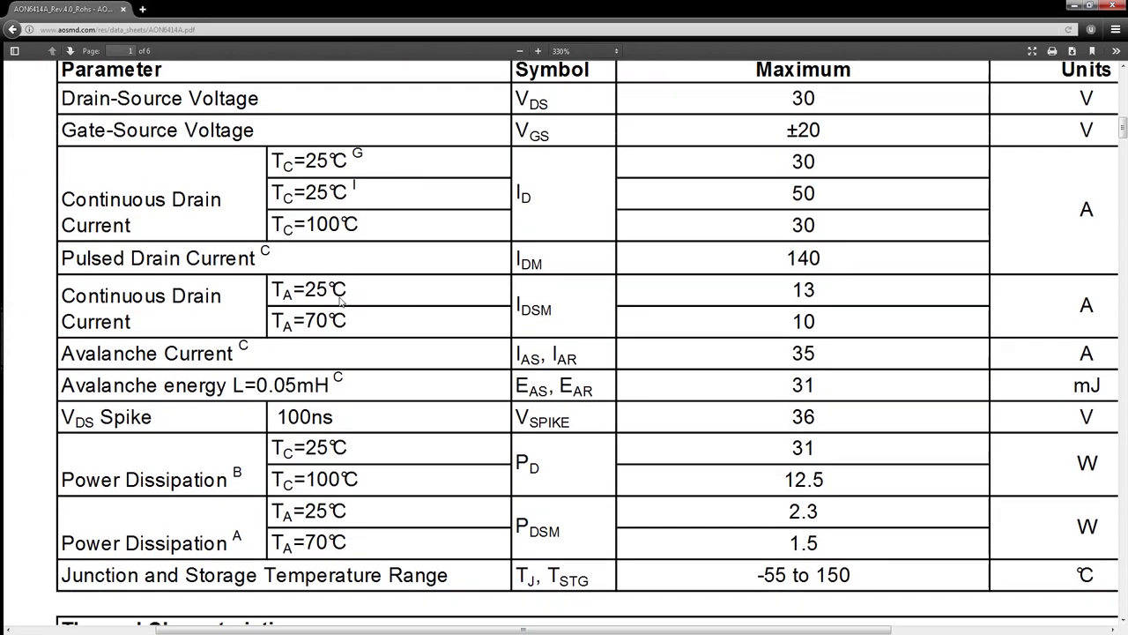
drag(76, 251, 254, 256)
double_click(265, 244)
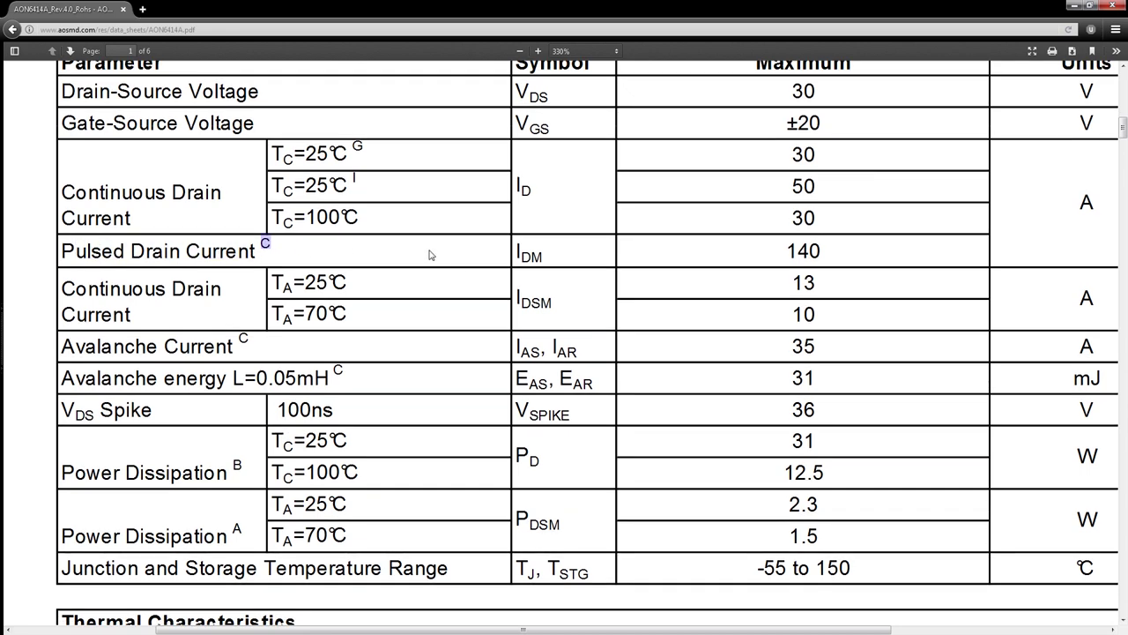
- Find note C about the repetitive rating in the page 2 footnotes and enlarge it for reading
ctrl+scroll(432, 254, down, 10)
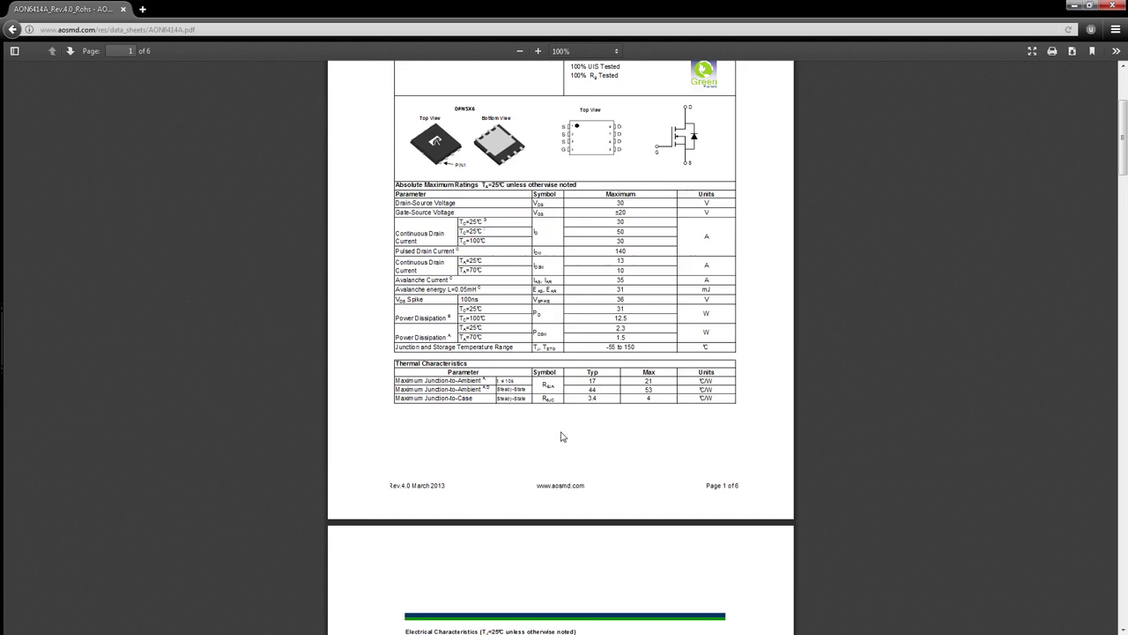
scroll(560, 430, down, 5)
scroll(545, 414, down, 1)
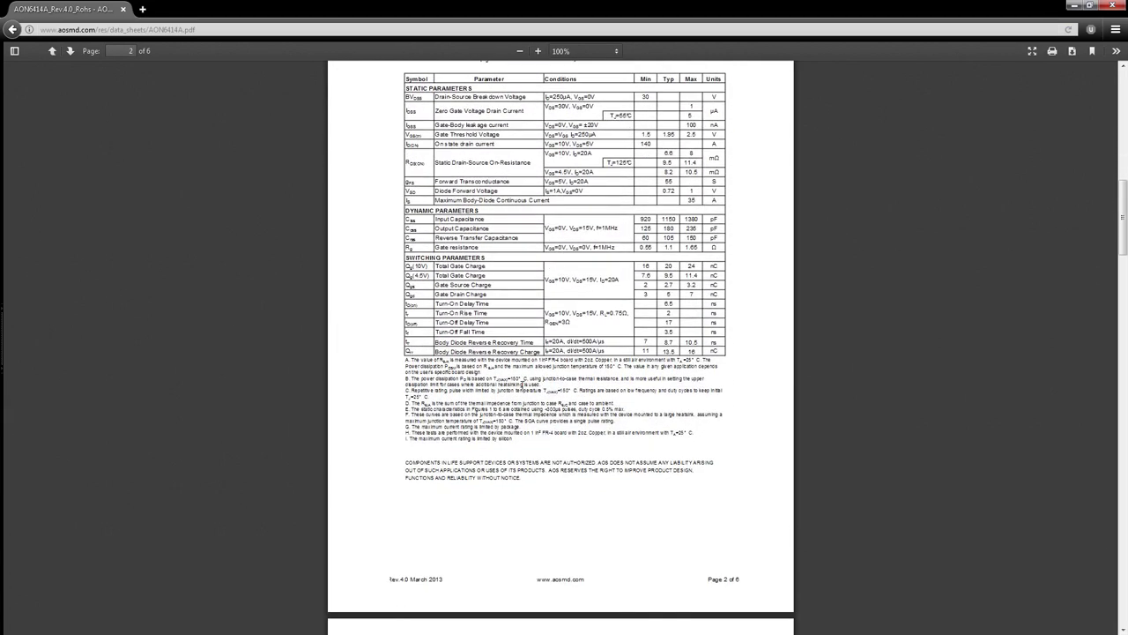
scroll(476, 391, down, 1)
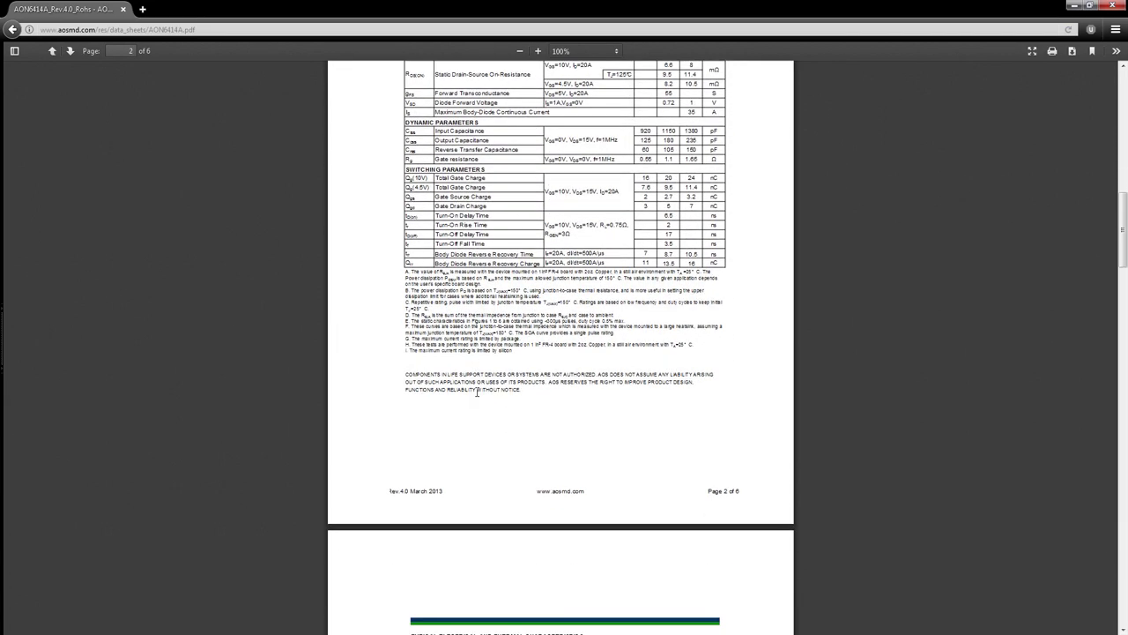
ctrl+scroll(477, 391, up, 5)
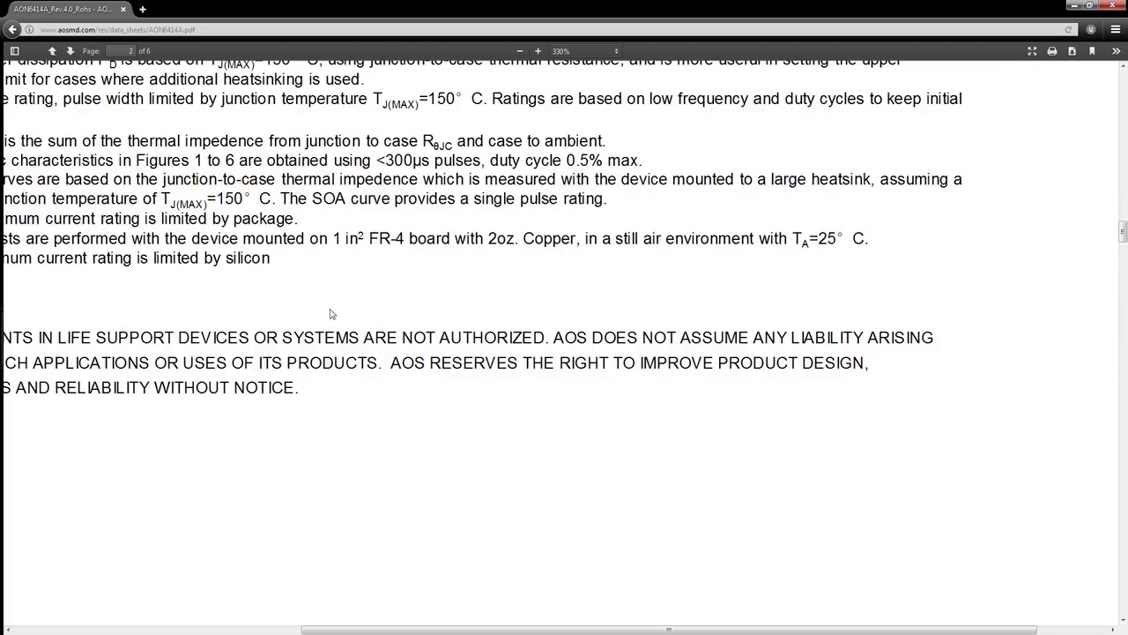
middle_click(288, 263)
middle_click(308, 327)
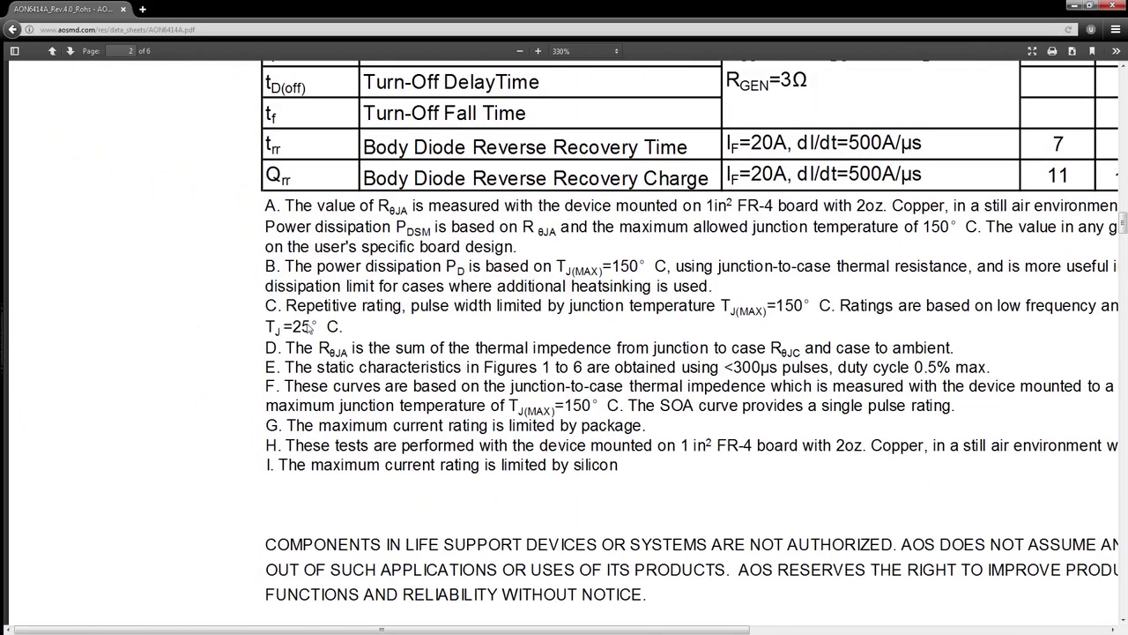
- Highlight note C's pulse-width limit at TJ(MAX)=150 °C and its condition about low frequency and duty cycles
drag(287, 305, 769, 308)
drag(767, 305, 795, 305)
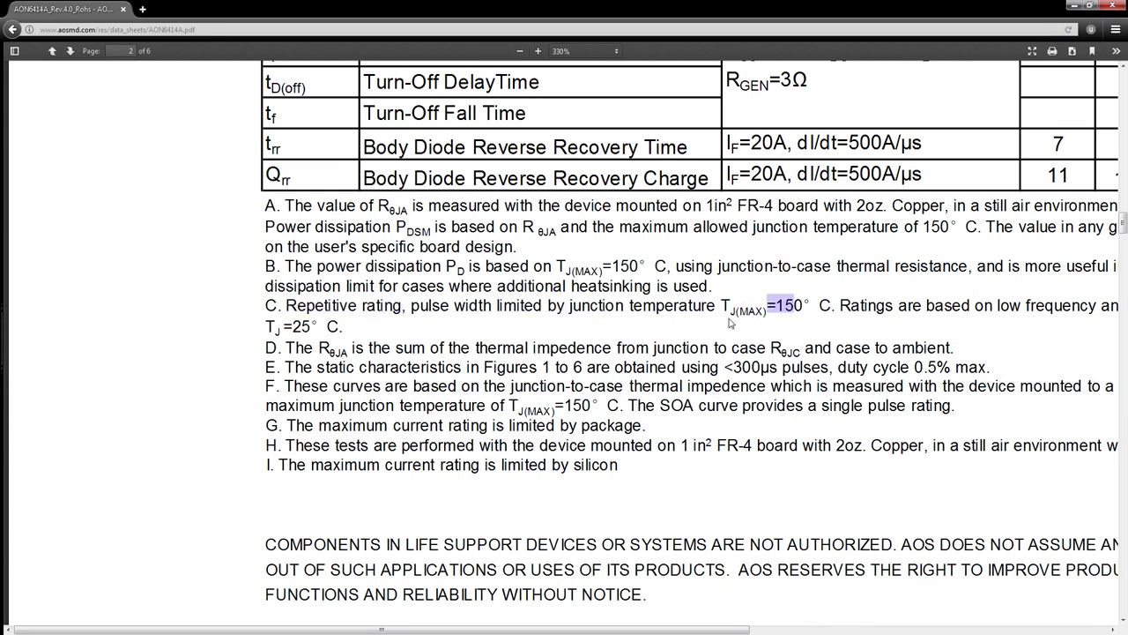
middle_click(636, 298)
click(540, 301)
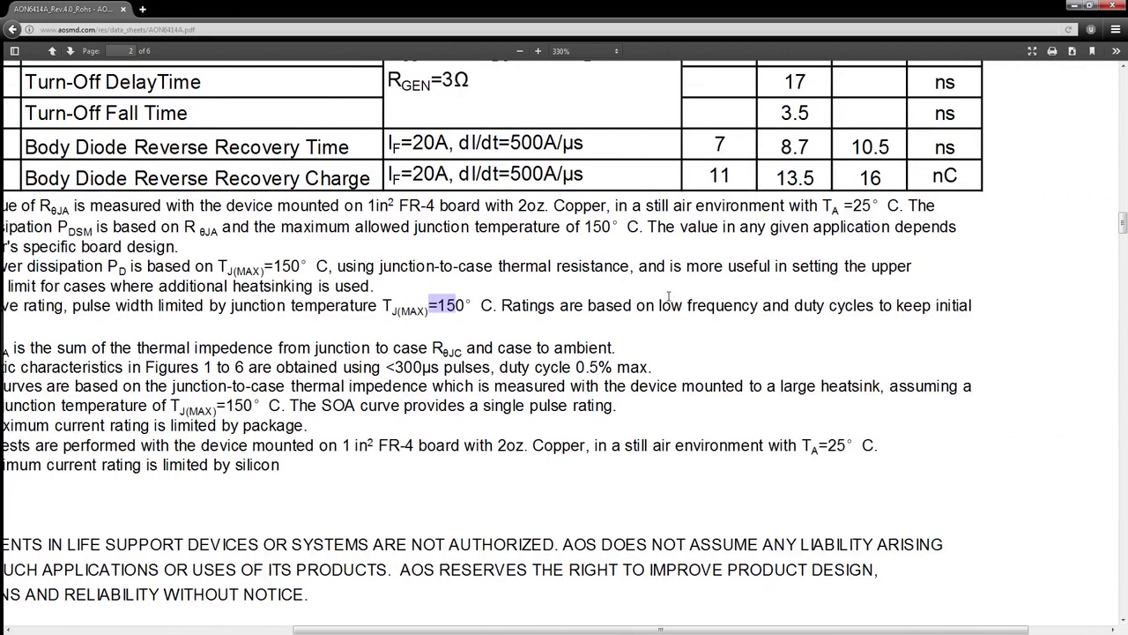
drag(501, 305, 701, 305)
triple_click(722, 306)
drag(791, 305, 872, 310)
click(934, 305)
- Highlight the initial junction temperature of 25 °C in note C, followed by its low frequency wording
middle_click(665, 297)
click(608, 300)
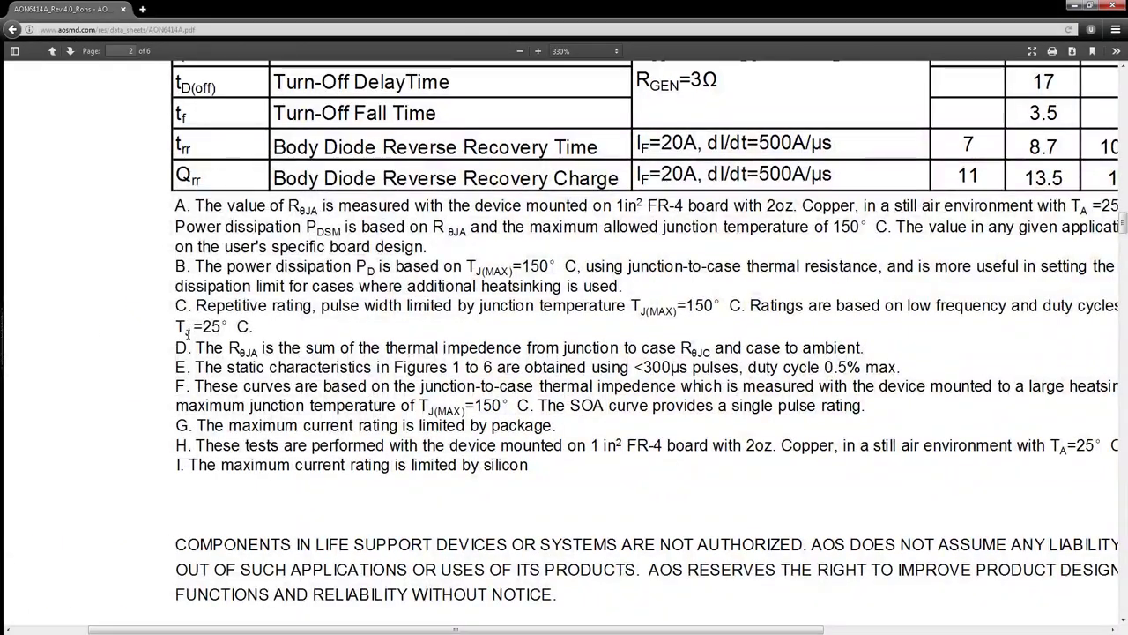
drag(203, 325, 229, 326)
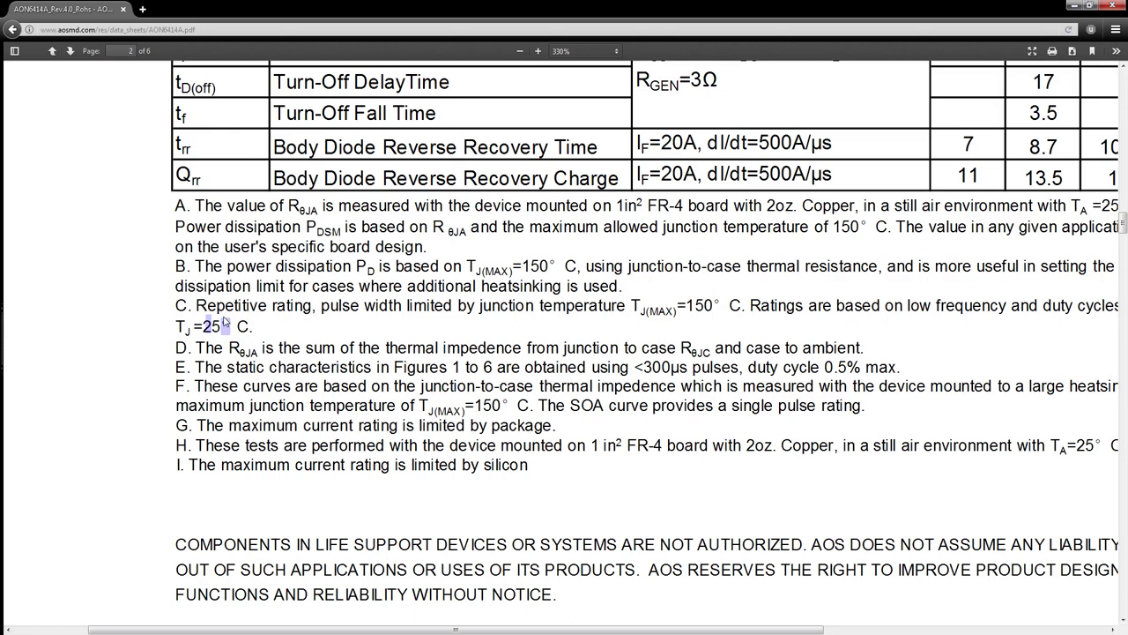
scroll(226, 321, up, 1)
middle_click(245, 355)
middle_click(299, 357)
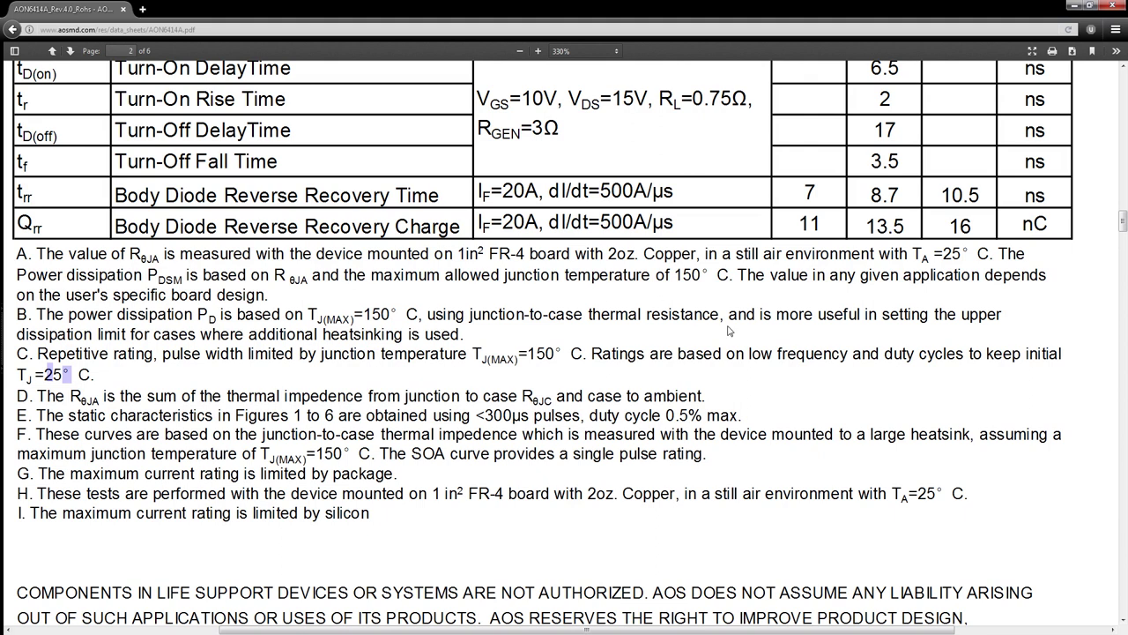
drag(747, 356, 807, 357)
click(807, 358)
- Return to the Absolute Maximum Ratings table on page 1 and highlight the maximum value of Pulsed Drain Current
scroll(635, 361, up, 15)
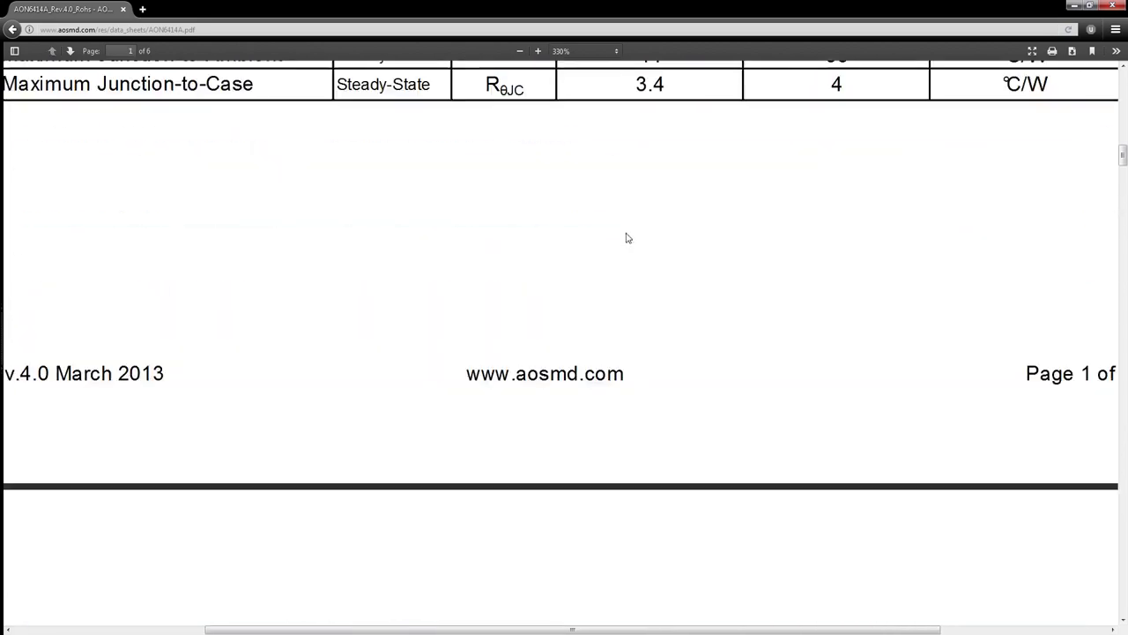
scroll(626, 237, up, 10)
scroll(837, 353, down, 2)
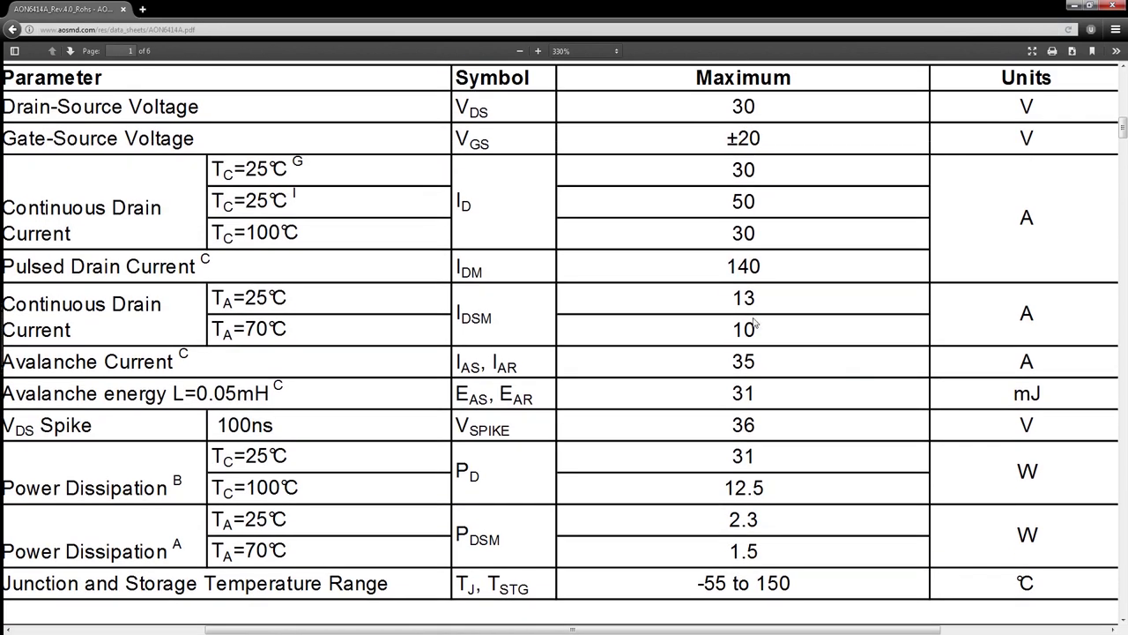
drag(735, 266, 773, 273)
scroll(786, 231, down, 5)
scroll(772, 214, up, 6)
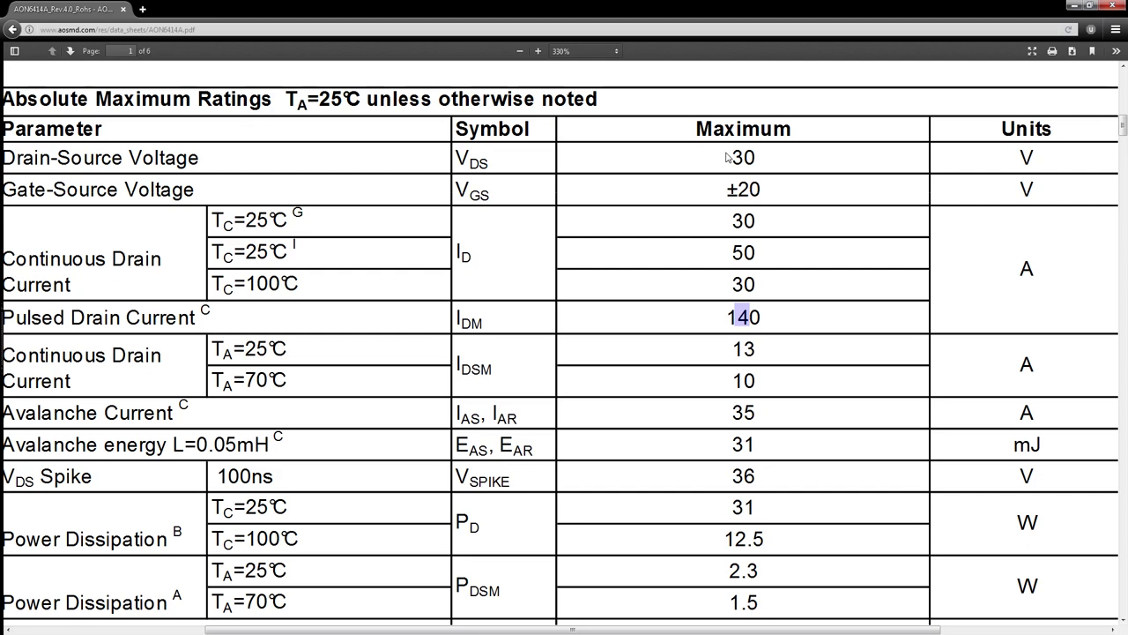
- Go back to the page 2 footnotes and highlight the TJ(MAX) limit in note C
scroll(736, 167, down, 5)
scroll(725, 156, down, 13)
scroll(724, 158, down, 11)
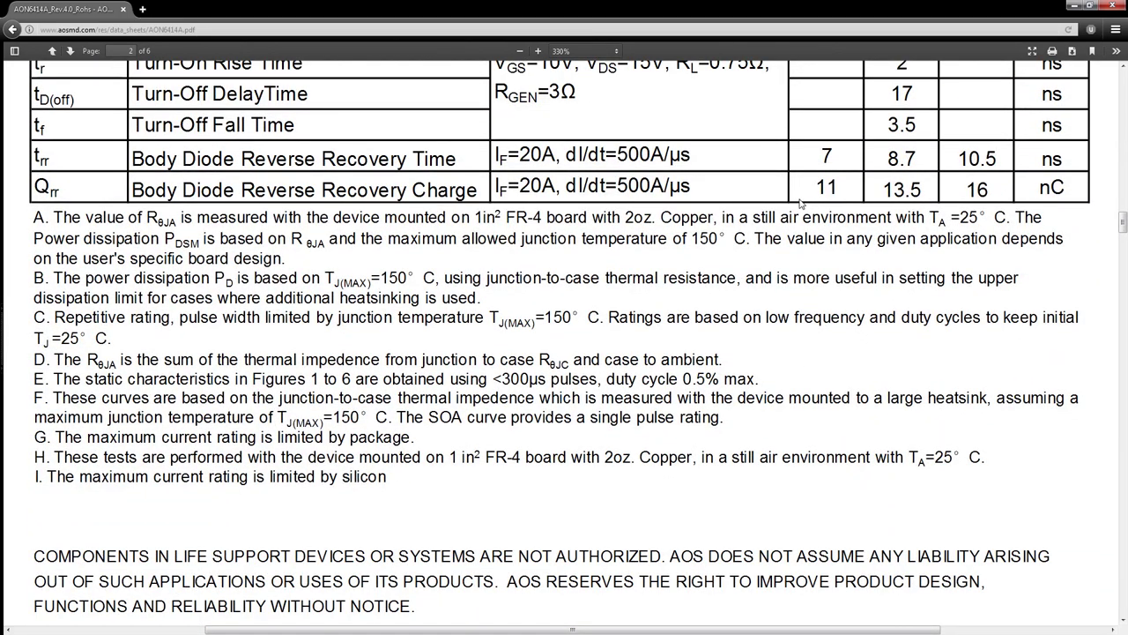
drag(543, 320, 584, 326)
click(602, 330)
- Reduce the datasheet to 100% and look through the page 1 ratings and the page 2 characteristics and footnotes
ctrl+scroll(603, 329, down, 8)
scroll(632, 238, up, 5)
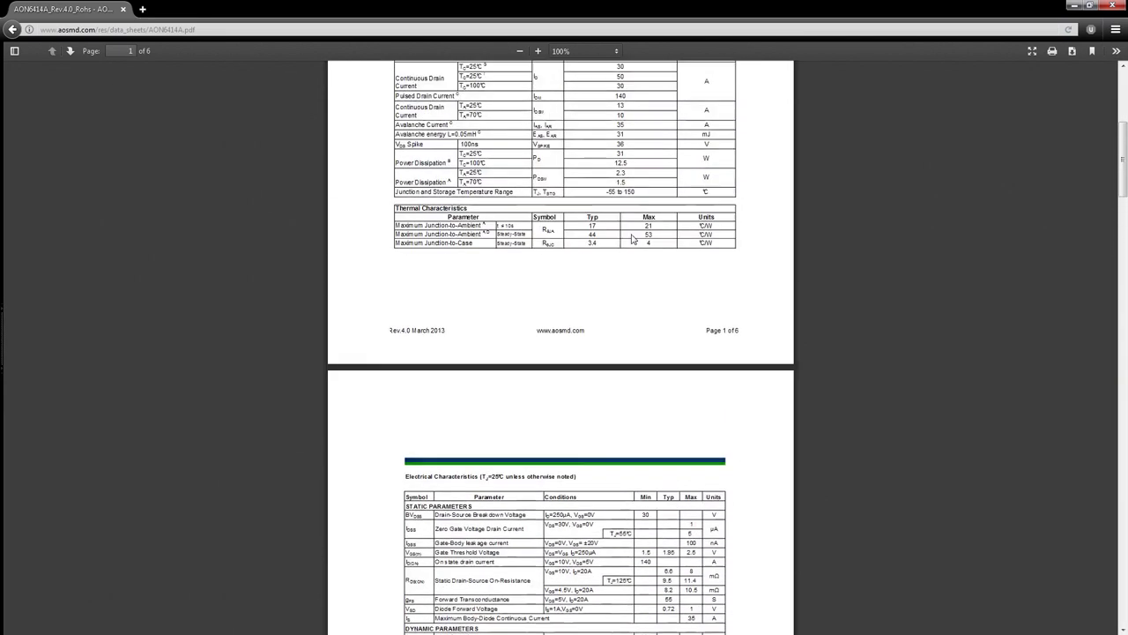
scroll(631, 238, up, 5)
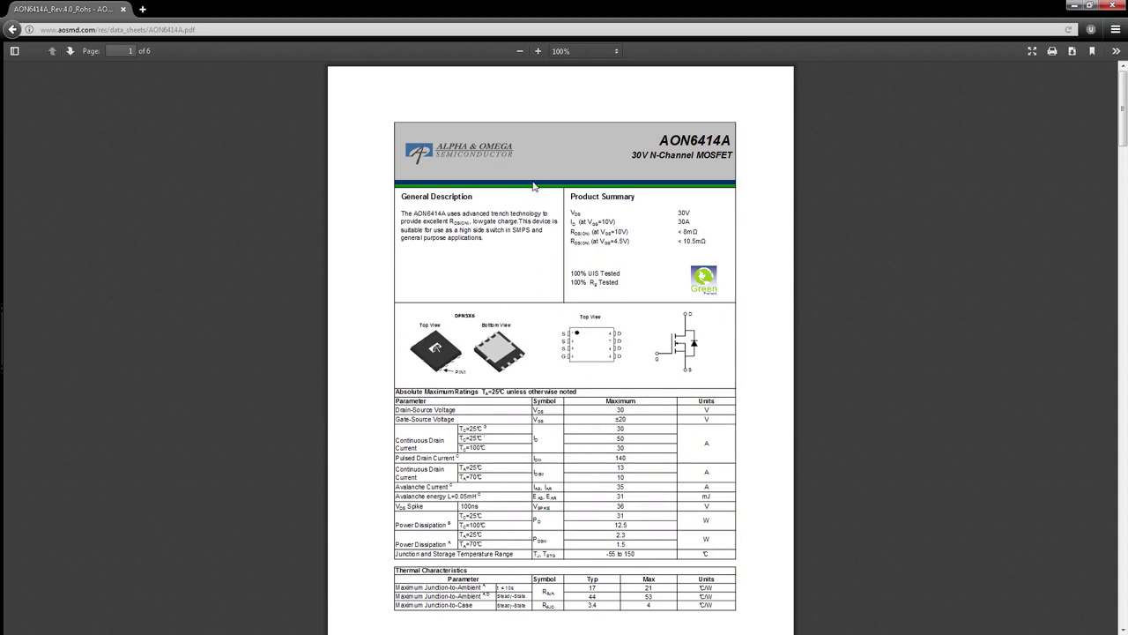
scroll(648, 141, down, 3)
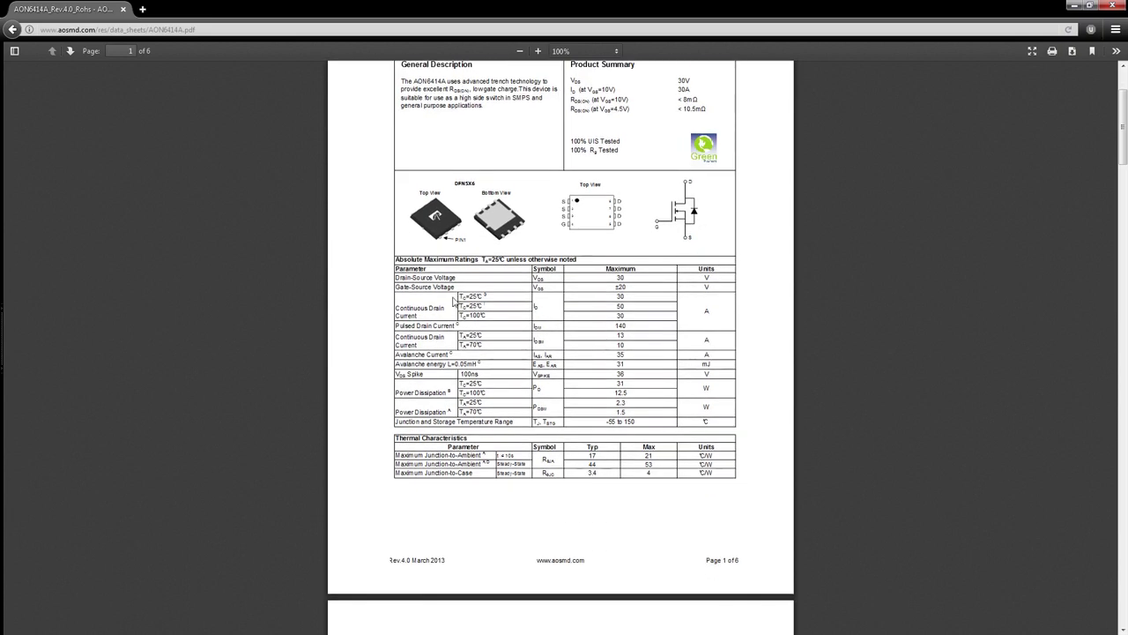
scroll(510, 294, down, 10)
scroll(510, 294, up, 15)
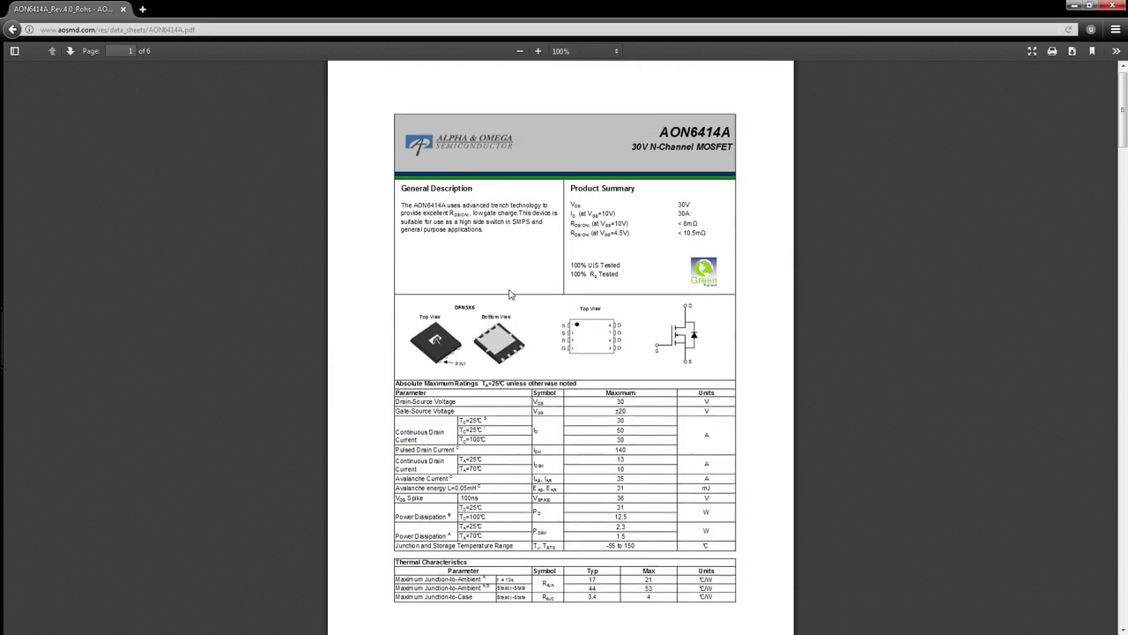
scroll(510, 295, down, 5)
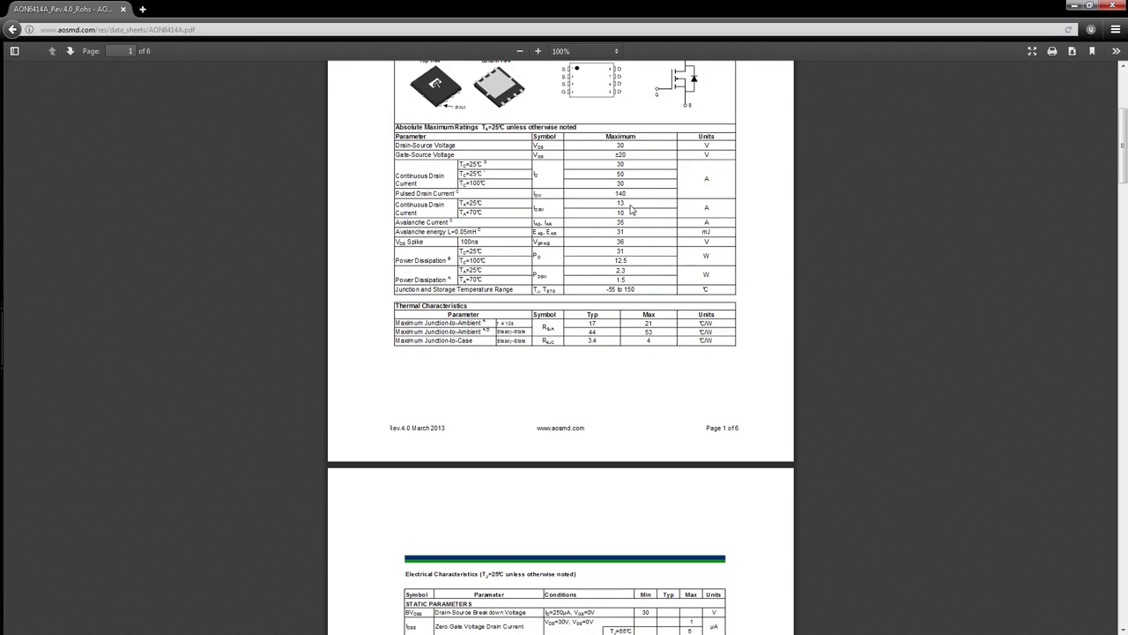
scroll(662, 246, down, 4)
scroll(662, 245, down, 15)
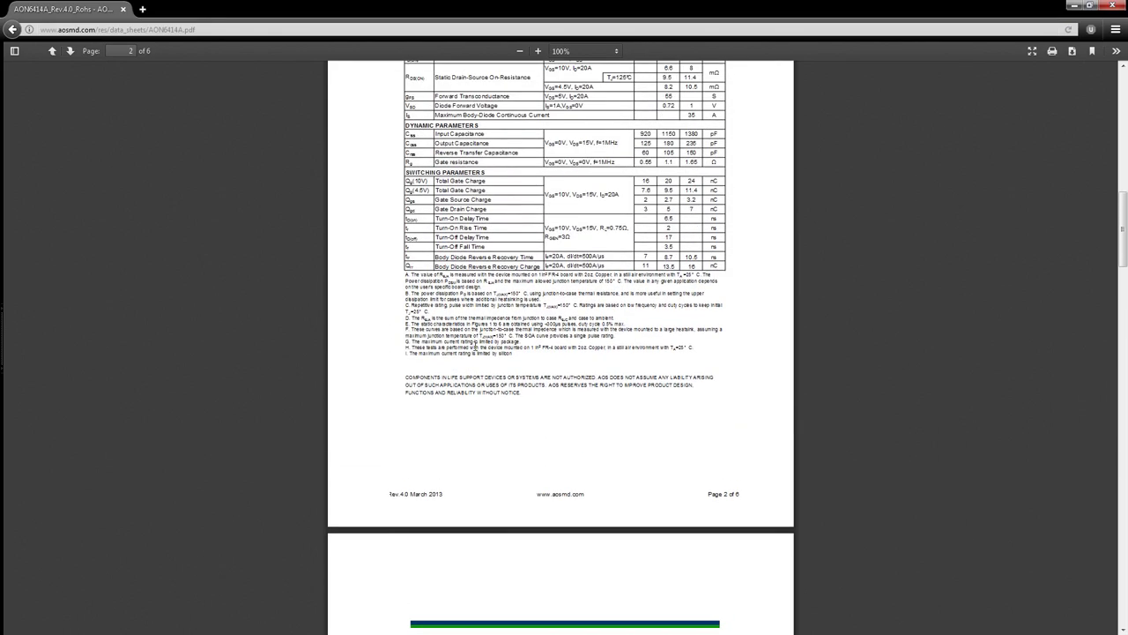
- Enlarge the page 2 footnotes to 330% and highlight the repetitive rating text of note C
ctrl+scroll(475, 346, up, 8)
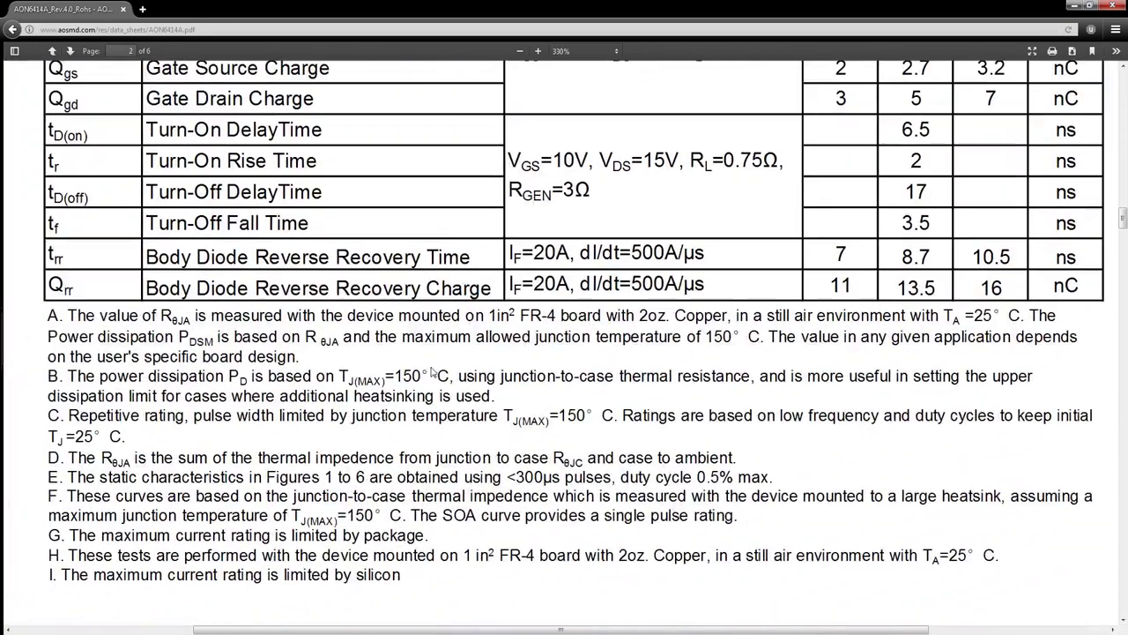
scroll(432, 372, down, 1)
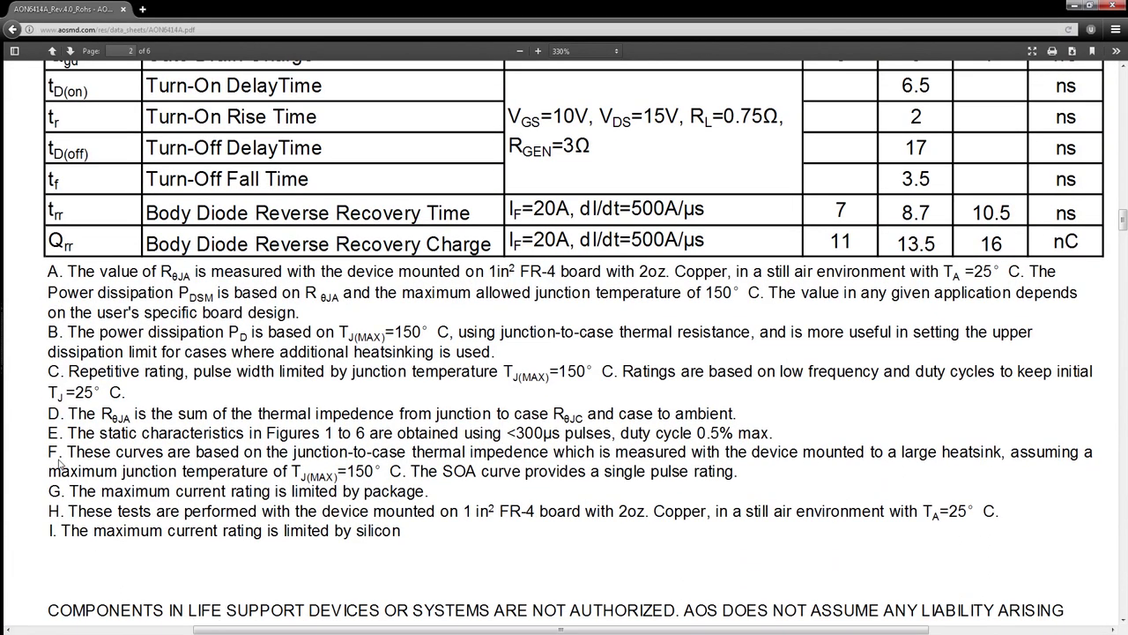
drag(59, 367, 1097, 375)
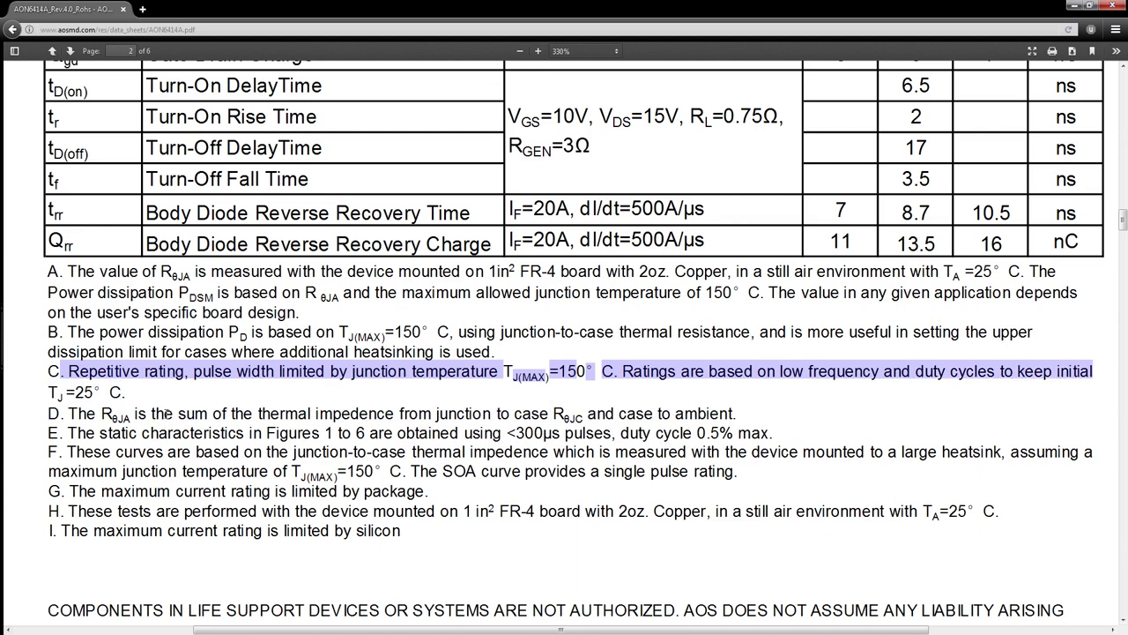
drag(55, 392, 47, 391)
click(90, 391)
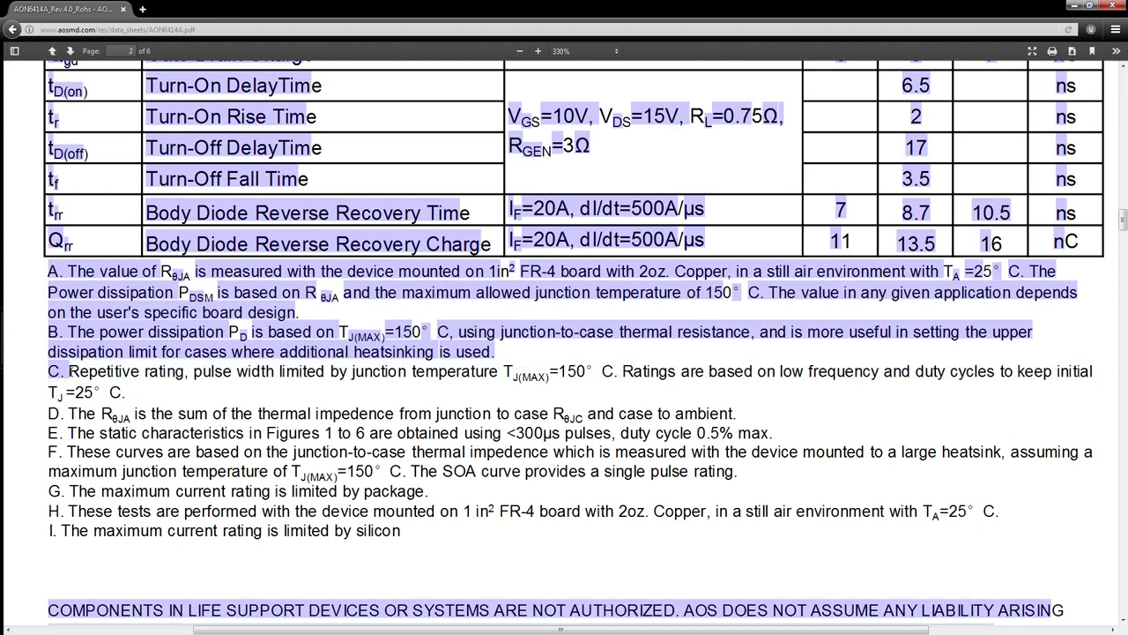
drag(69, 371, 247, 405)
click(593, 367)
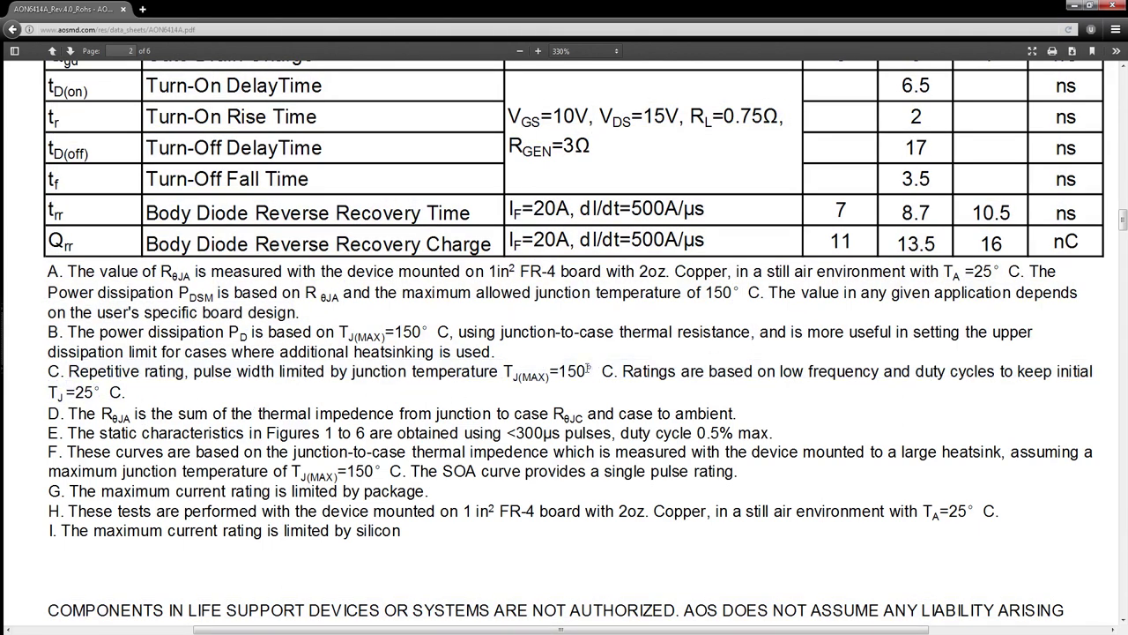
- Highlight the 150 °C value in note C and check the switching parameters above the footnotes
double_click(580, 371)
click(90, 406)
scroll(801, 438, down, 1)
scroll(801, 438, up, 3)
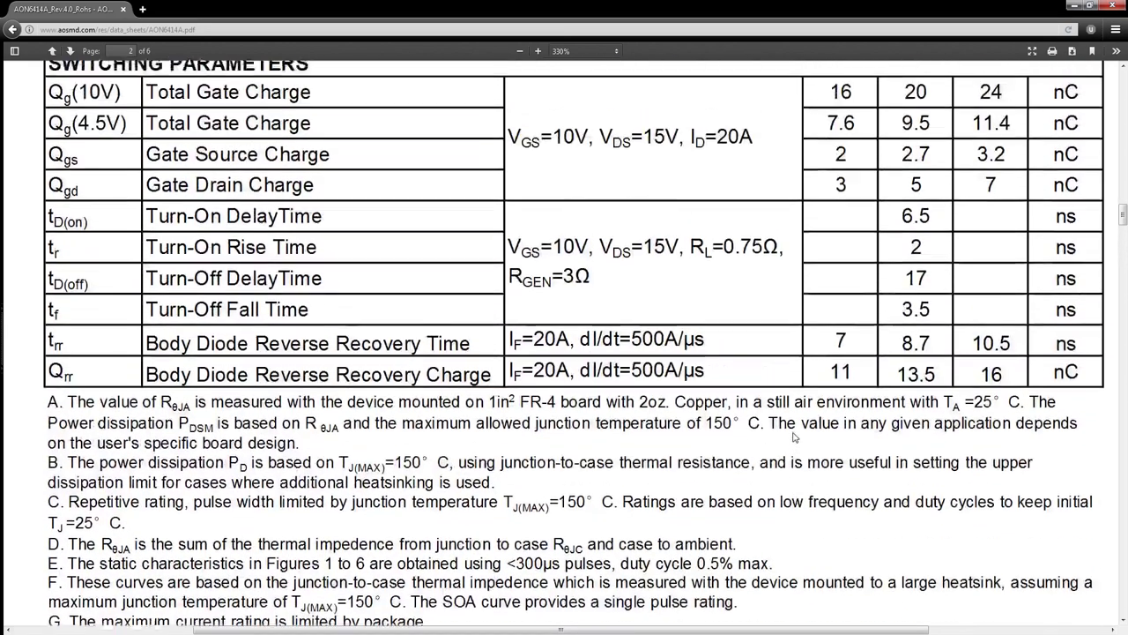
scroll(801, 438, down, 2)
- Return to page 1 and review the continuous and pulsed drain current rows of the Absolute Maximum Ratings table
scroll(801, 438, up, 13)
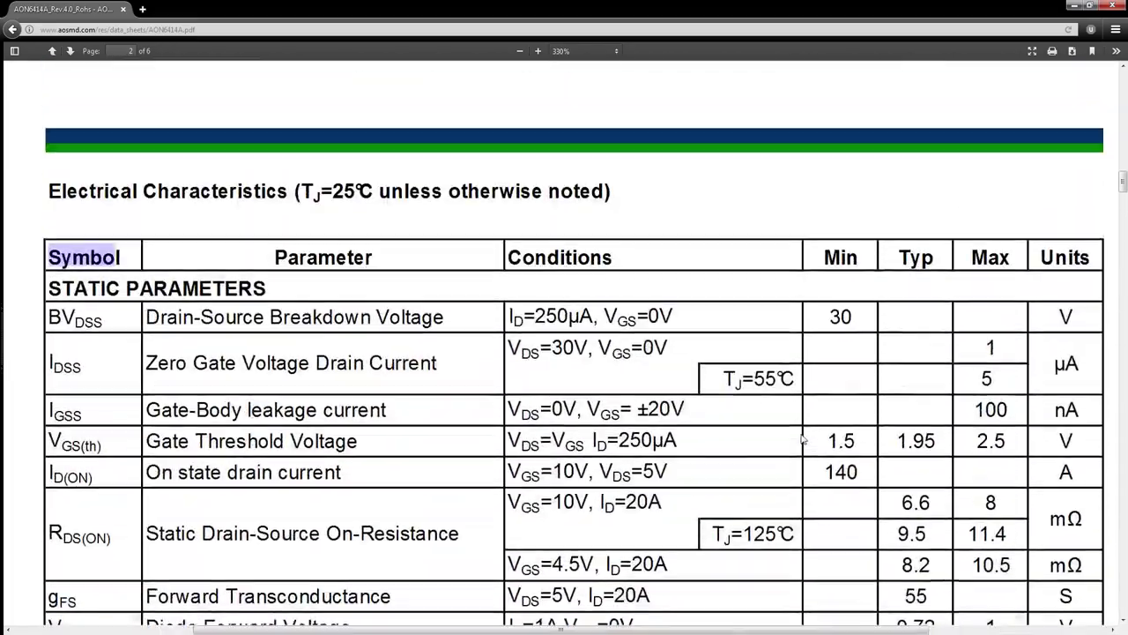
scroll(804, 430, up, 13)
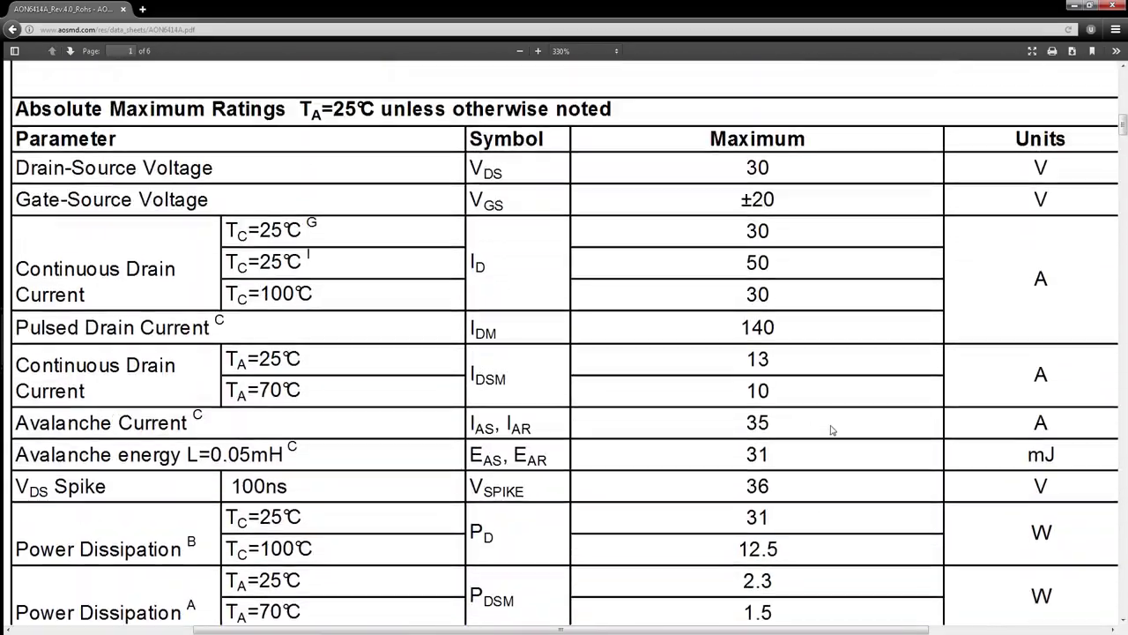
scroll(766, 372, up, 5)
scroll(756, 375, down, 3)
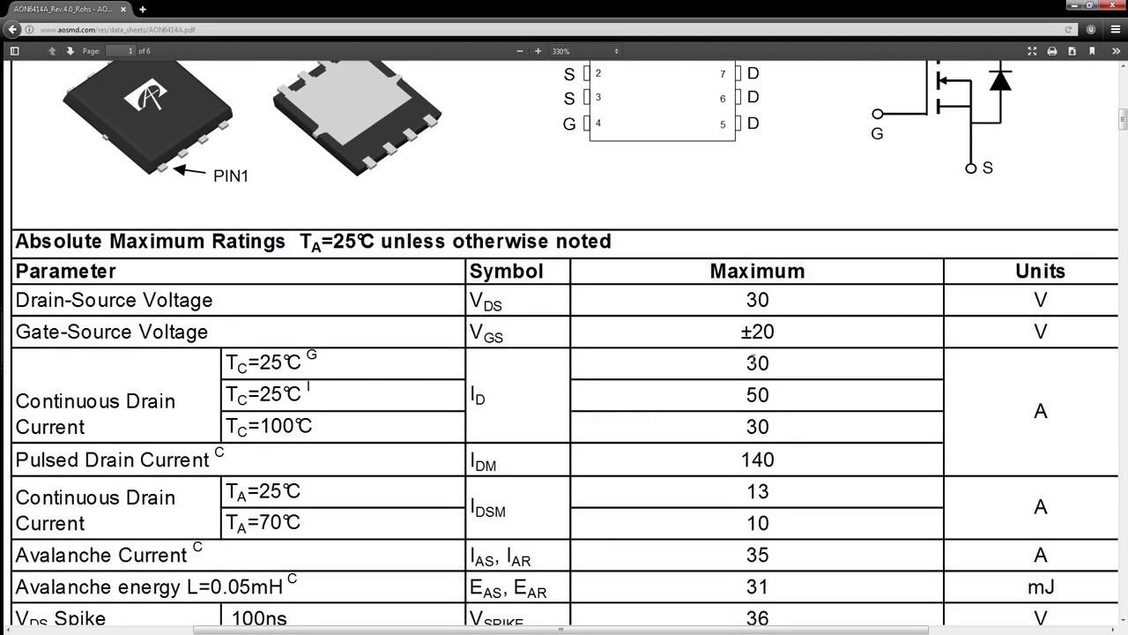
key(ctrl+a)
click(778, 365)
scroll(373, 369, down, 2)
scroll(380, 369, up, 1)
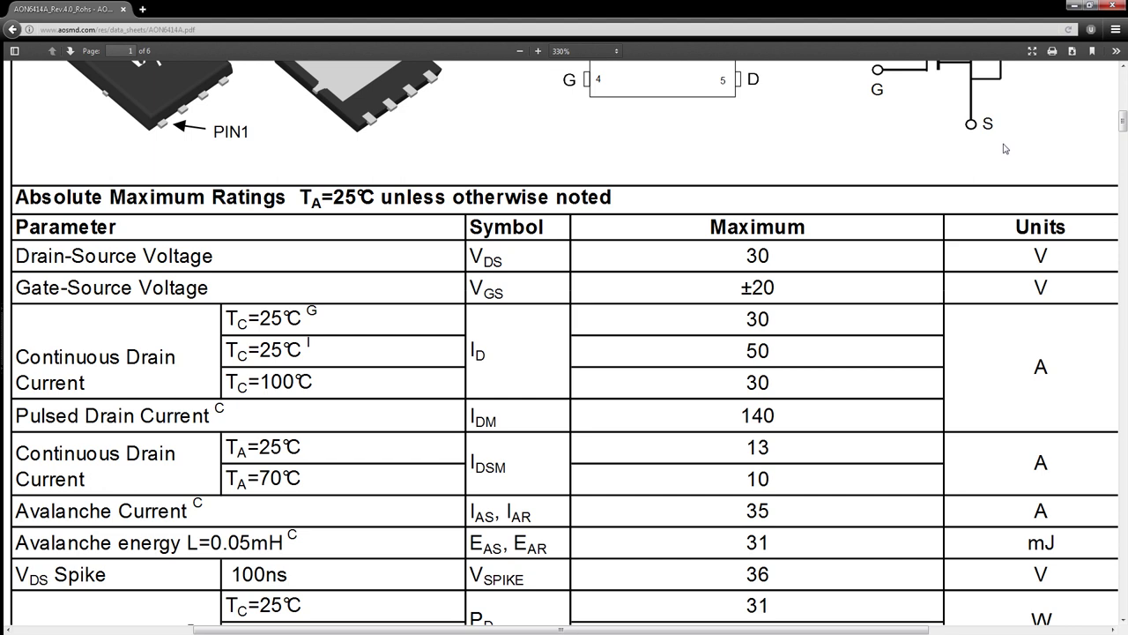
- Highlight the package-limited continuous drain current rating at TC=25°C, marked G, and switch back to the PCB photo in GIMP
drag(746, 317, 756, 320)
click(756, 321)
click(1070, 5)
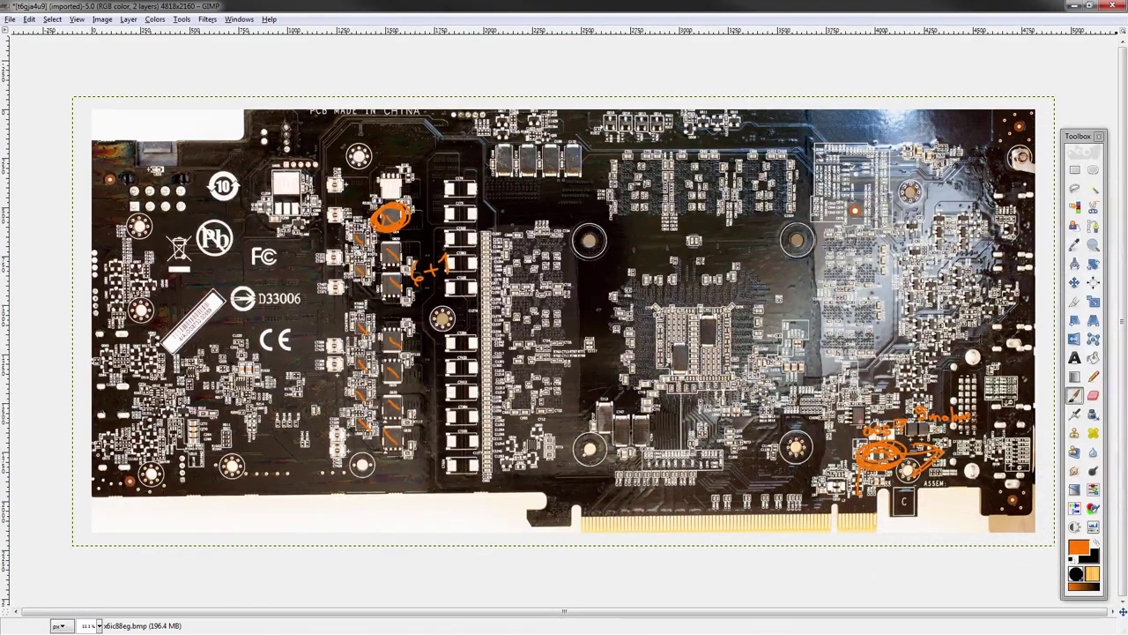